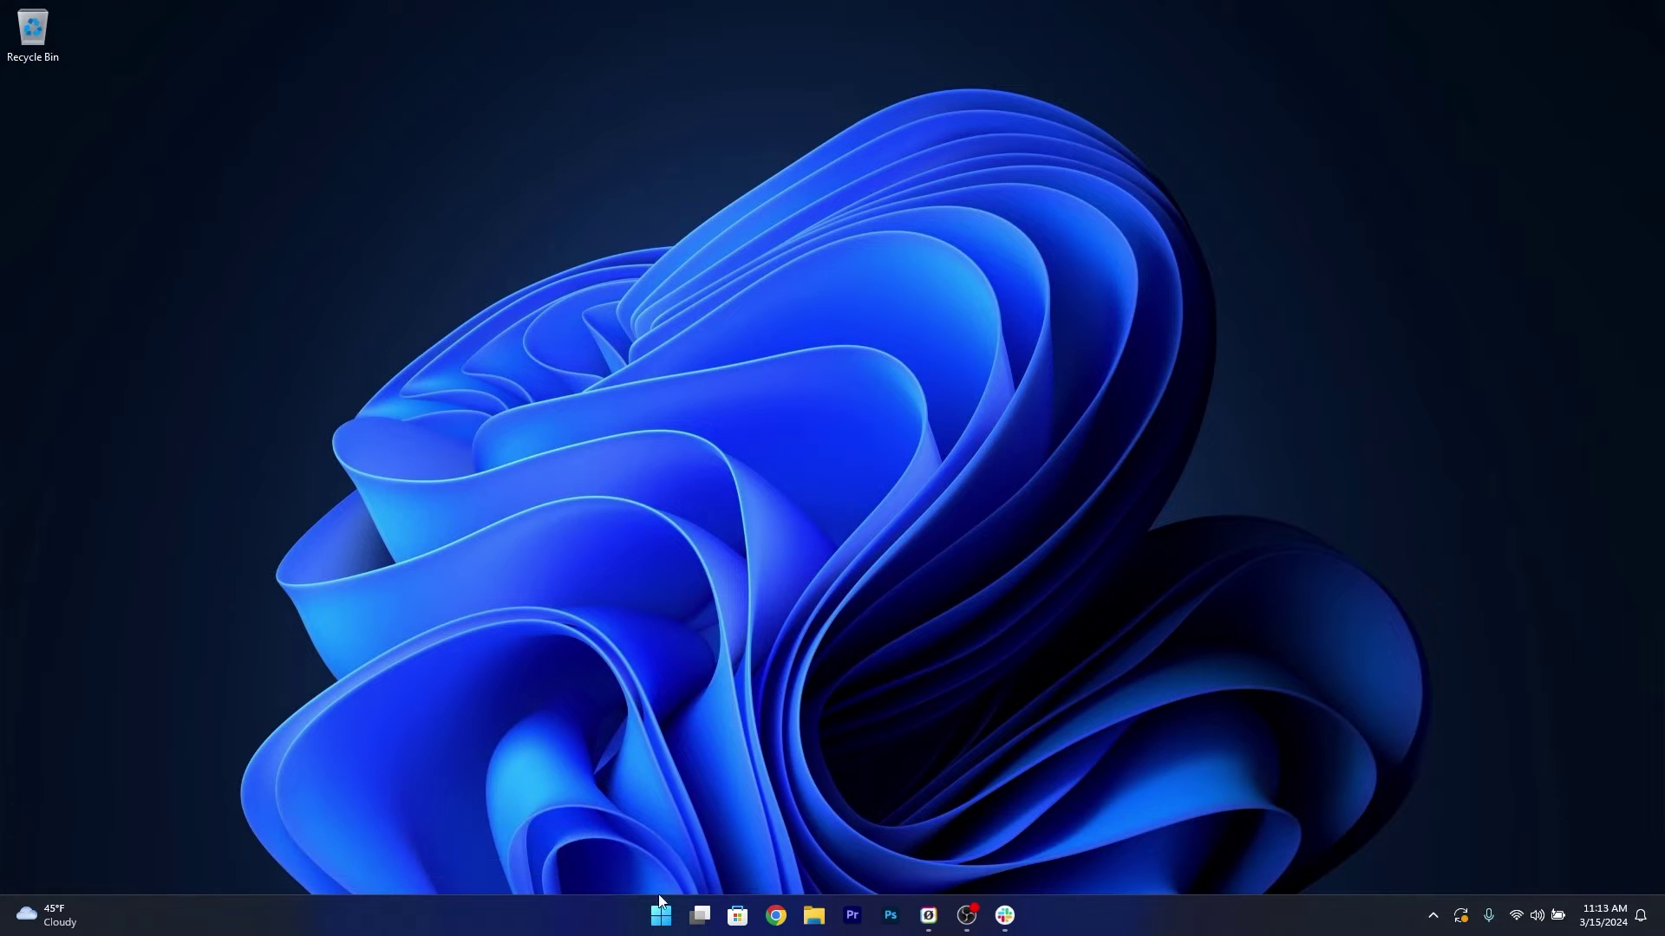
Run, then close, the Windows Update troubleshooter from Settings > System > Troubleshoot > Other troubleshooters.
{"action": "left_click", "coordinate": [660, 921]}
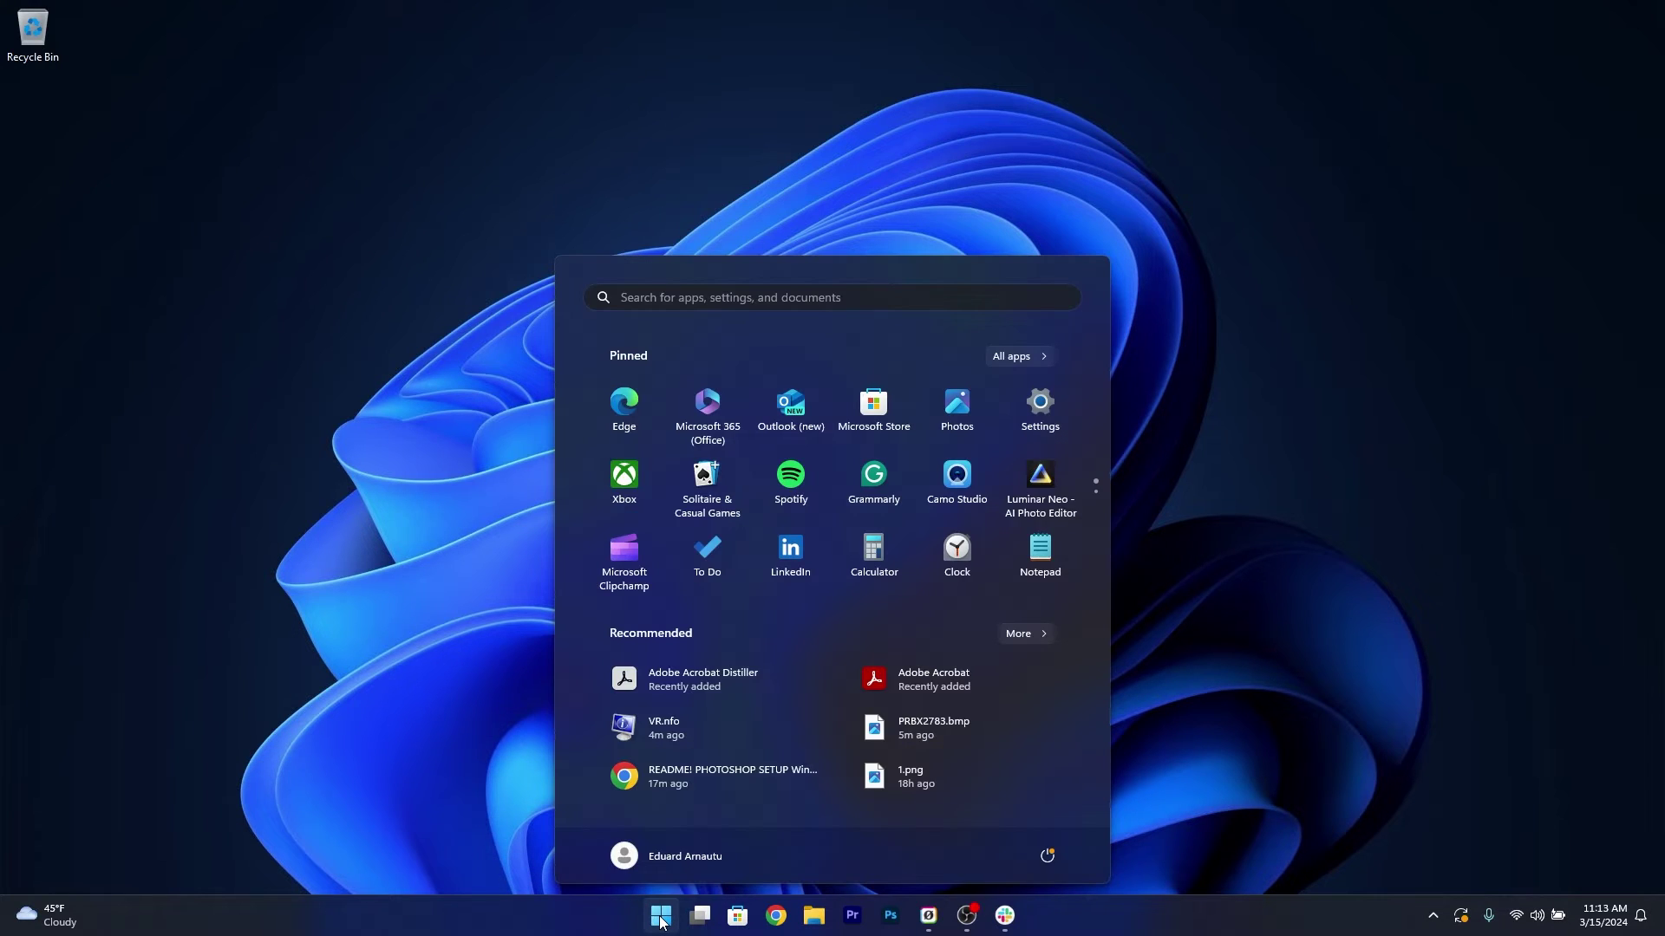
{"action": "left_click", "coordinate": [1044, 408]}
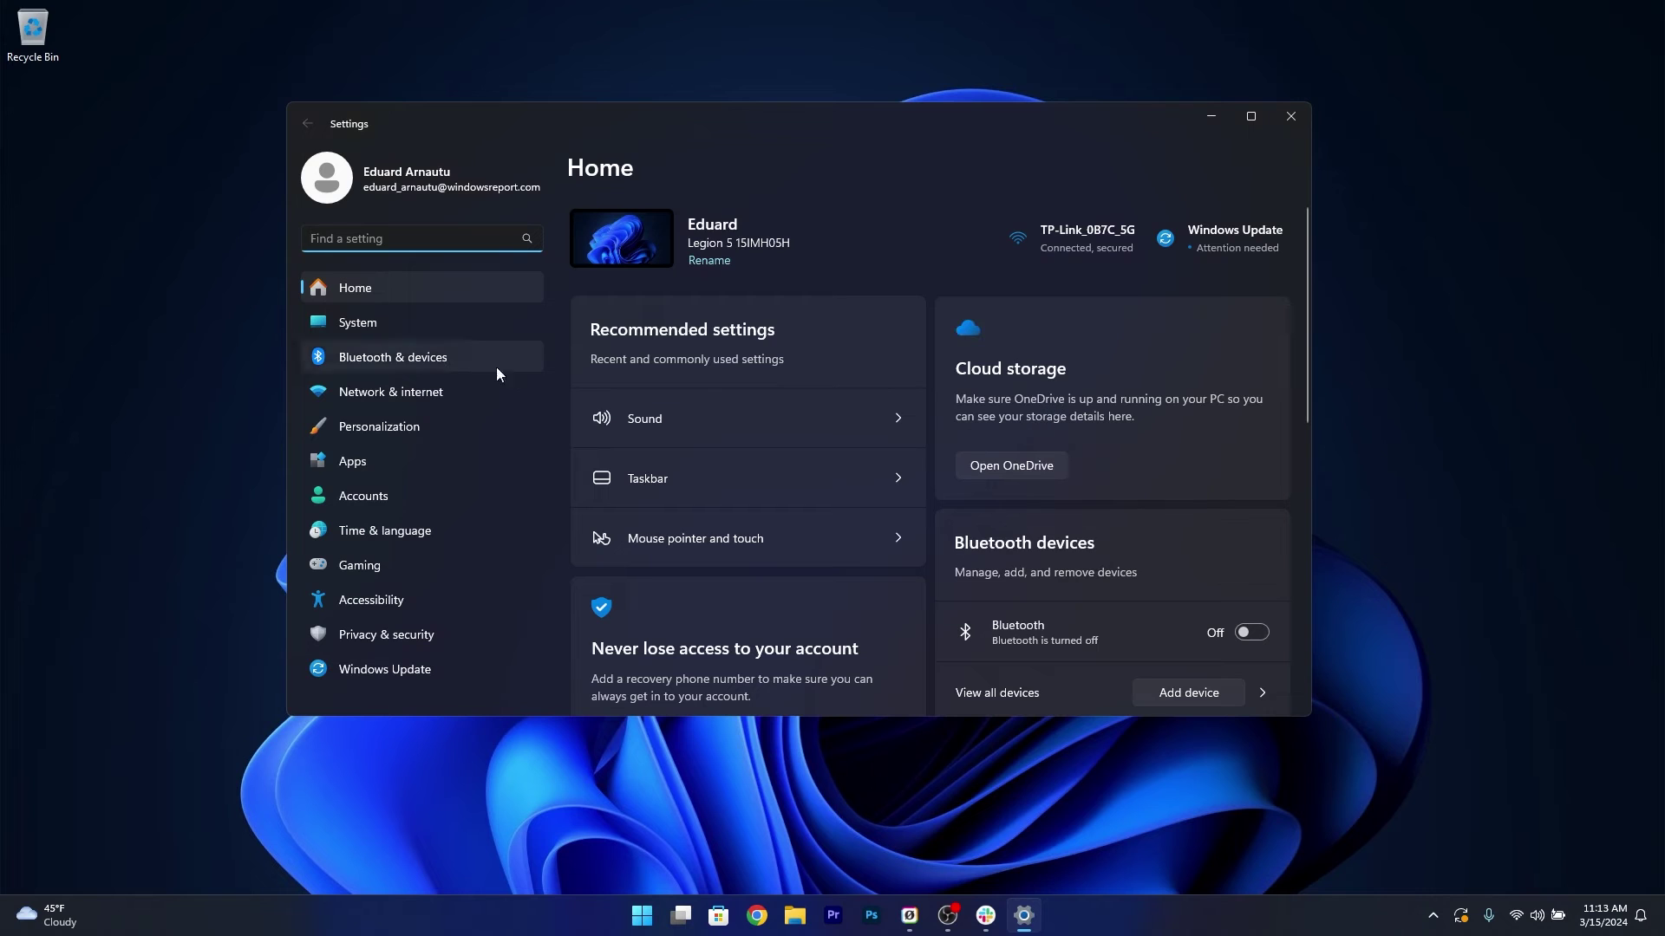
{"action": "left_click", "coordinate": [422, 329]}
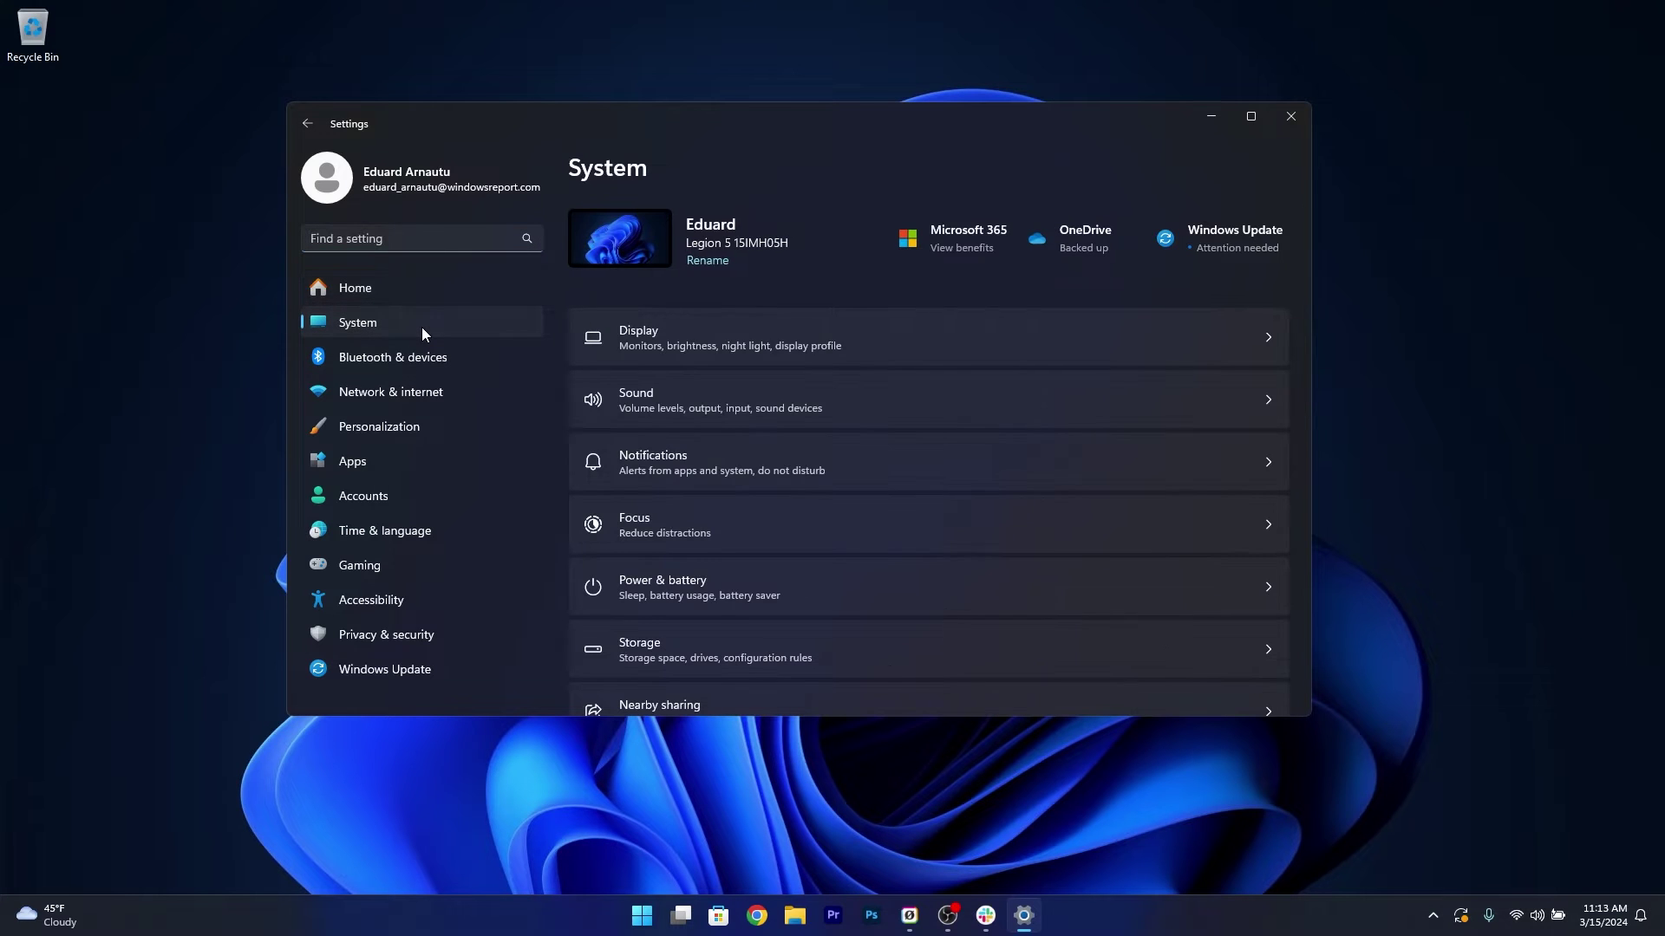
{"action": "left_click_drag", "start_coordinate": [1304, 298], "coordinate": [1303, 491]}
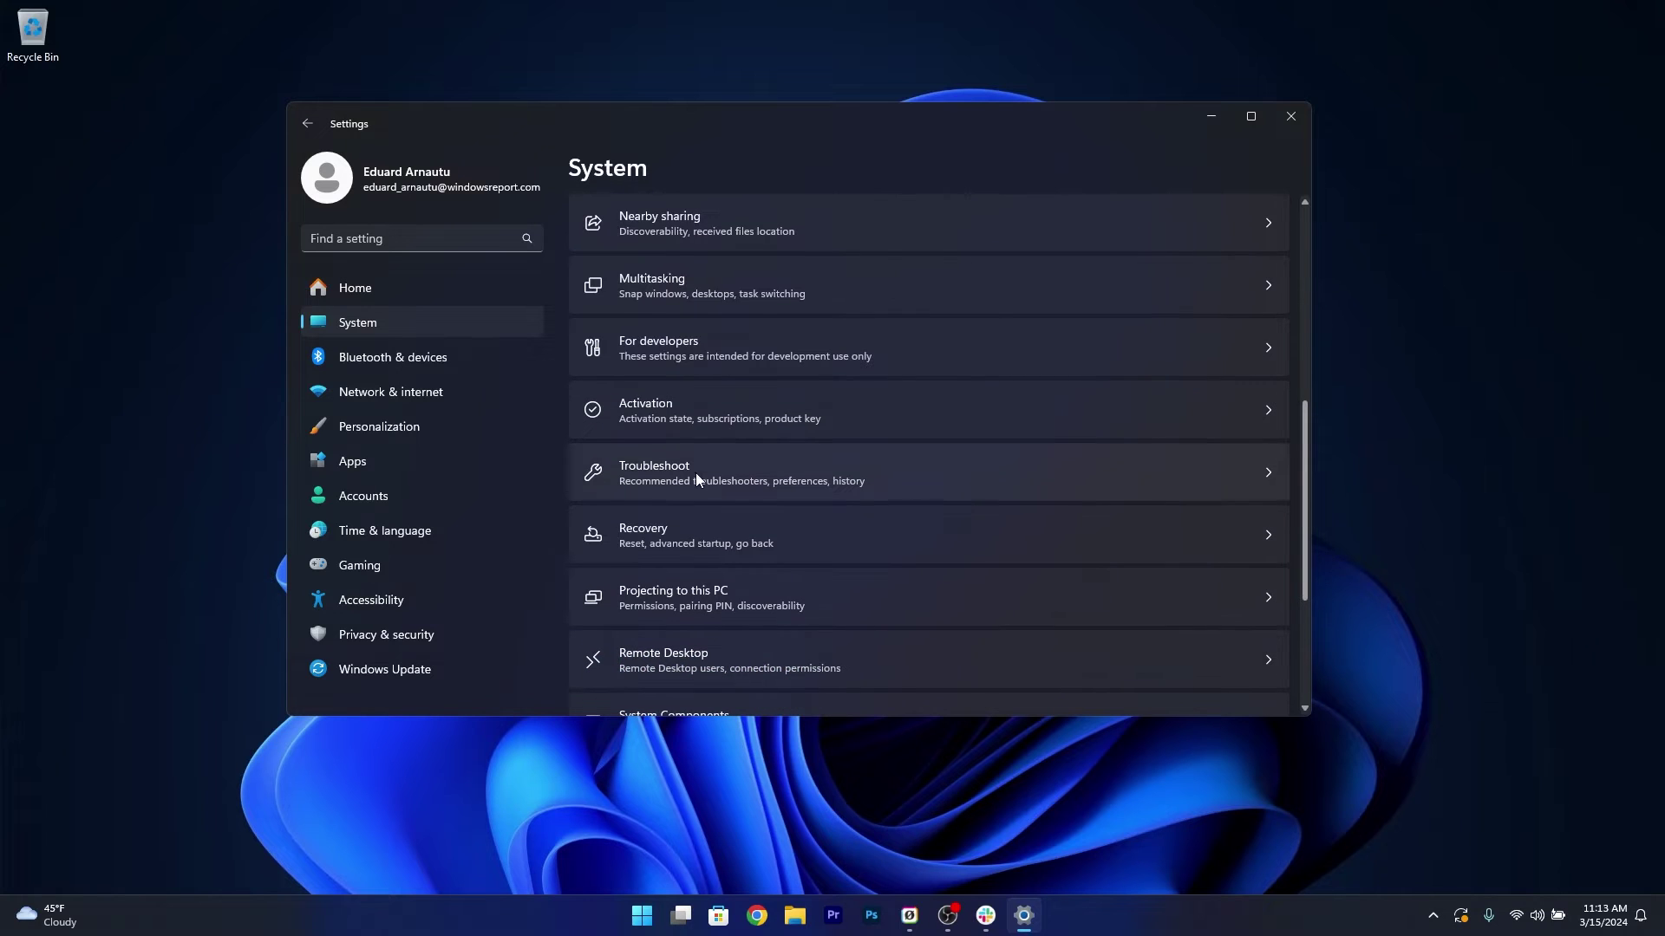
{"action": "left_click", "coordinate": [1234, 473]}
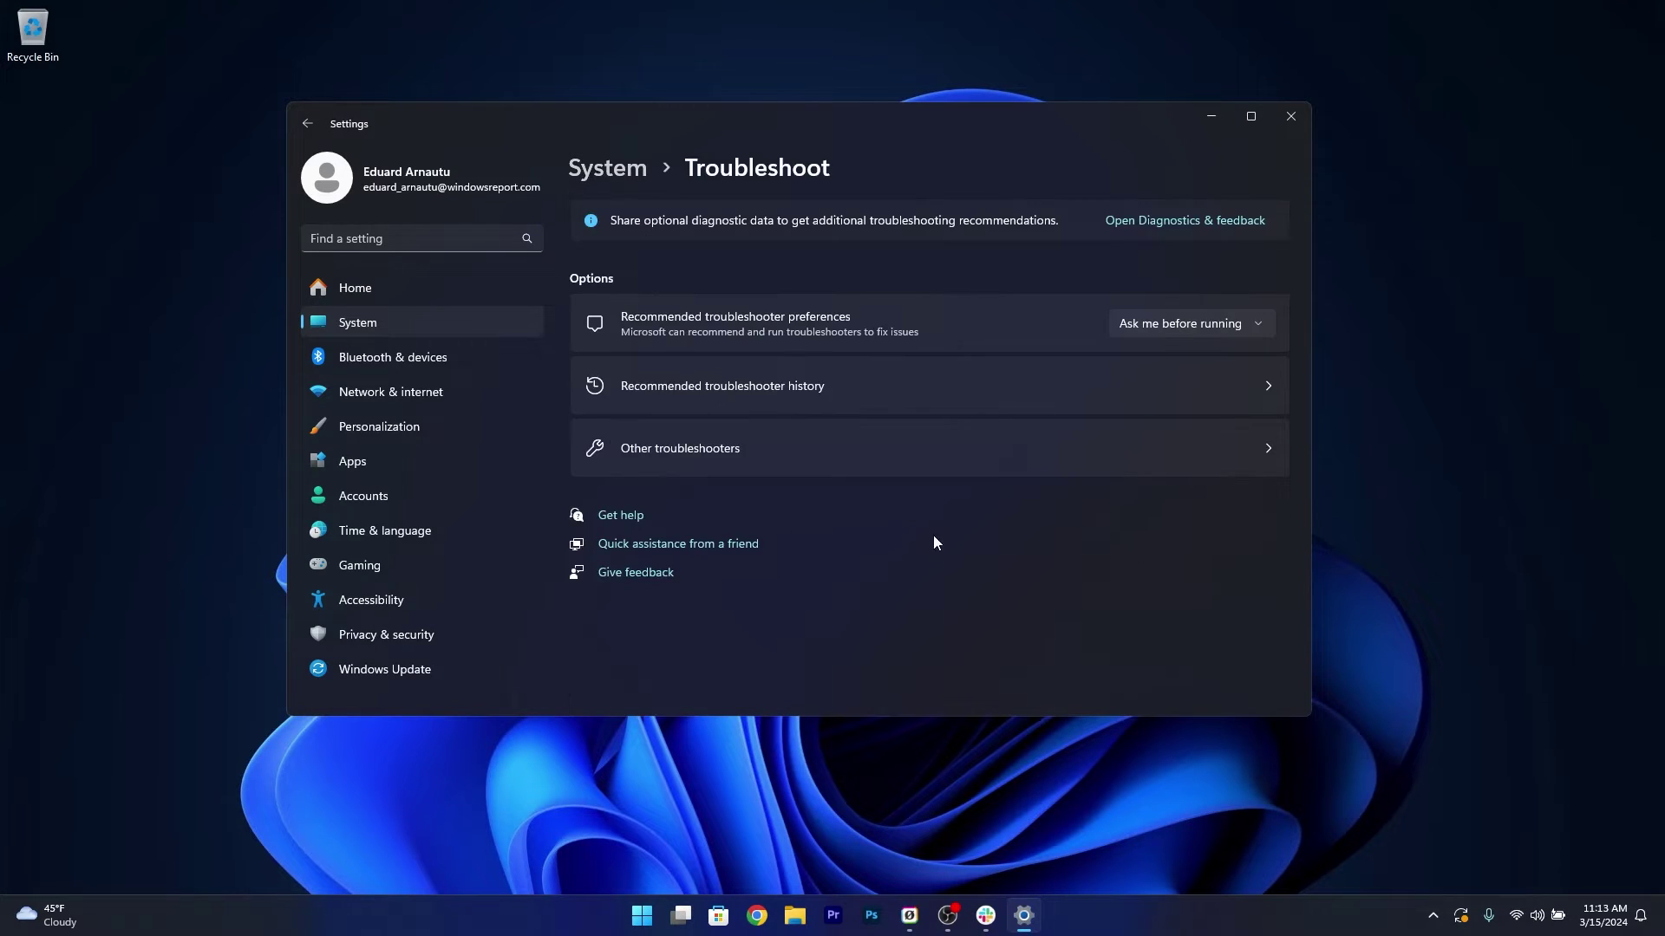
{"action": "left_click", "coordinate": [955, 454]}
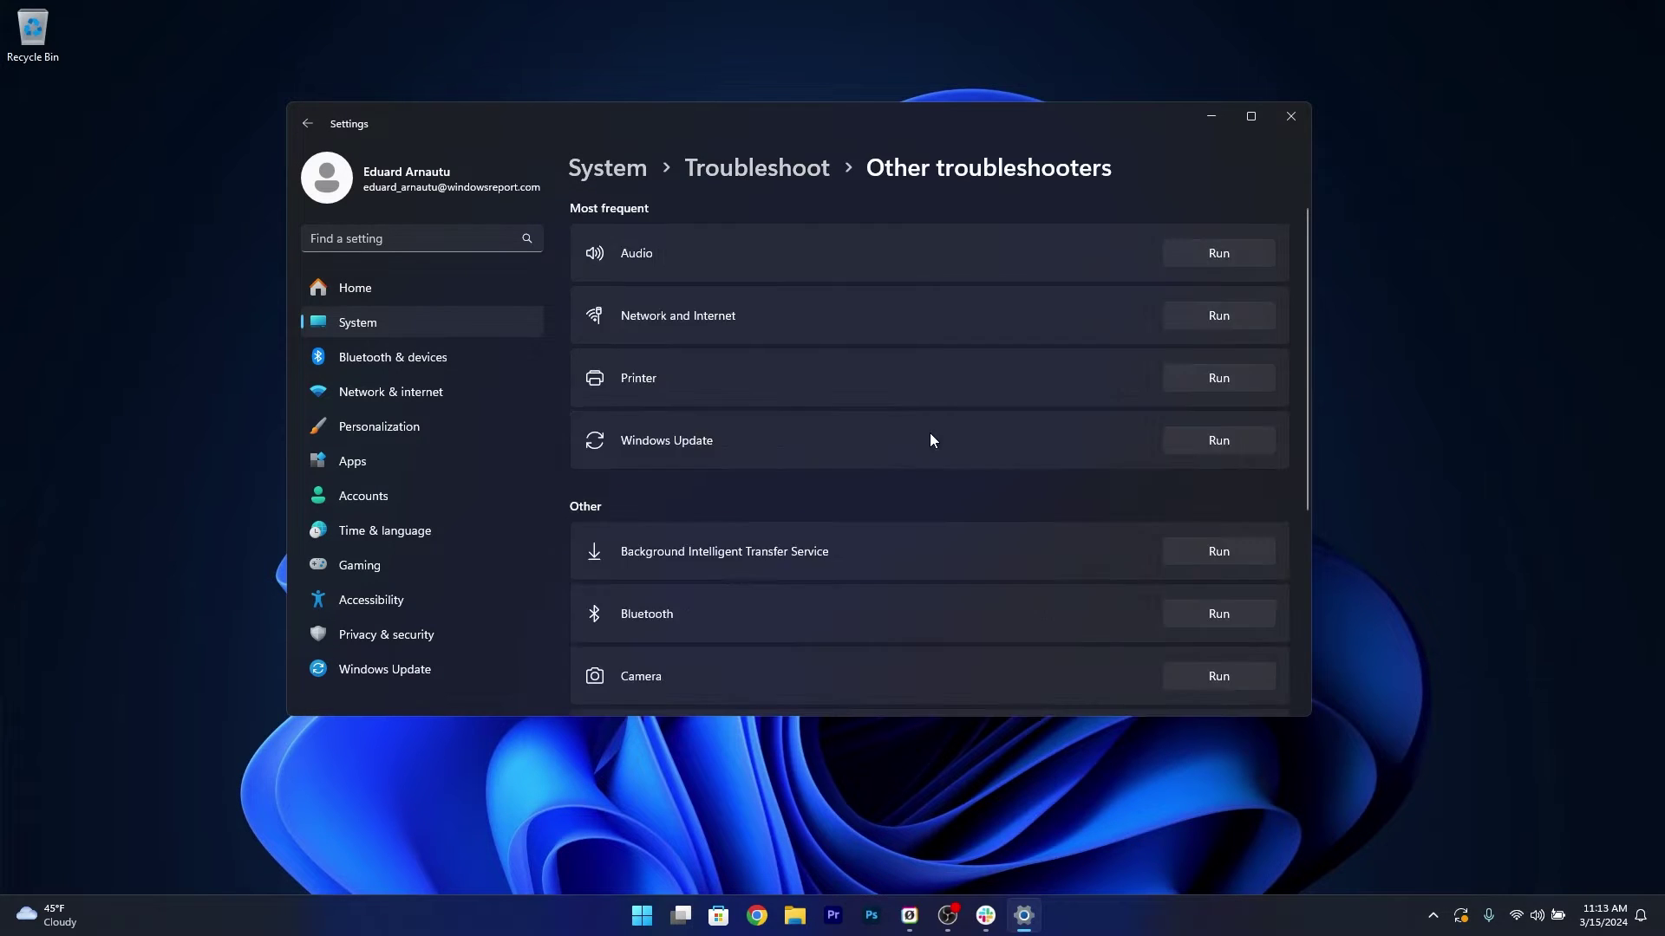
{"action": "left_click", "coordinate": [1230, 440]}
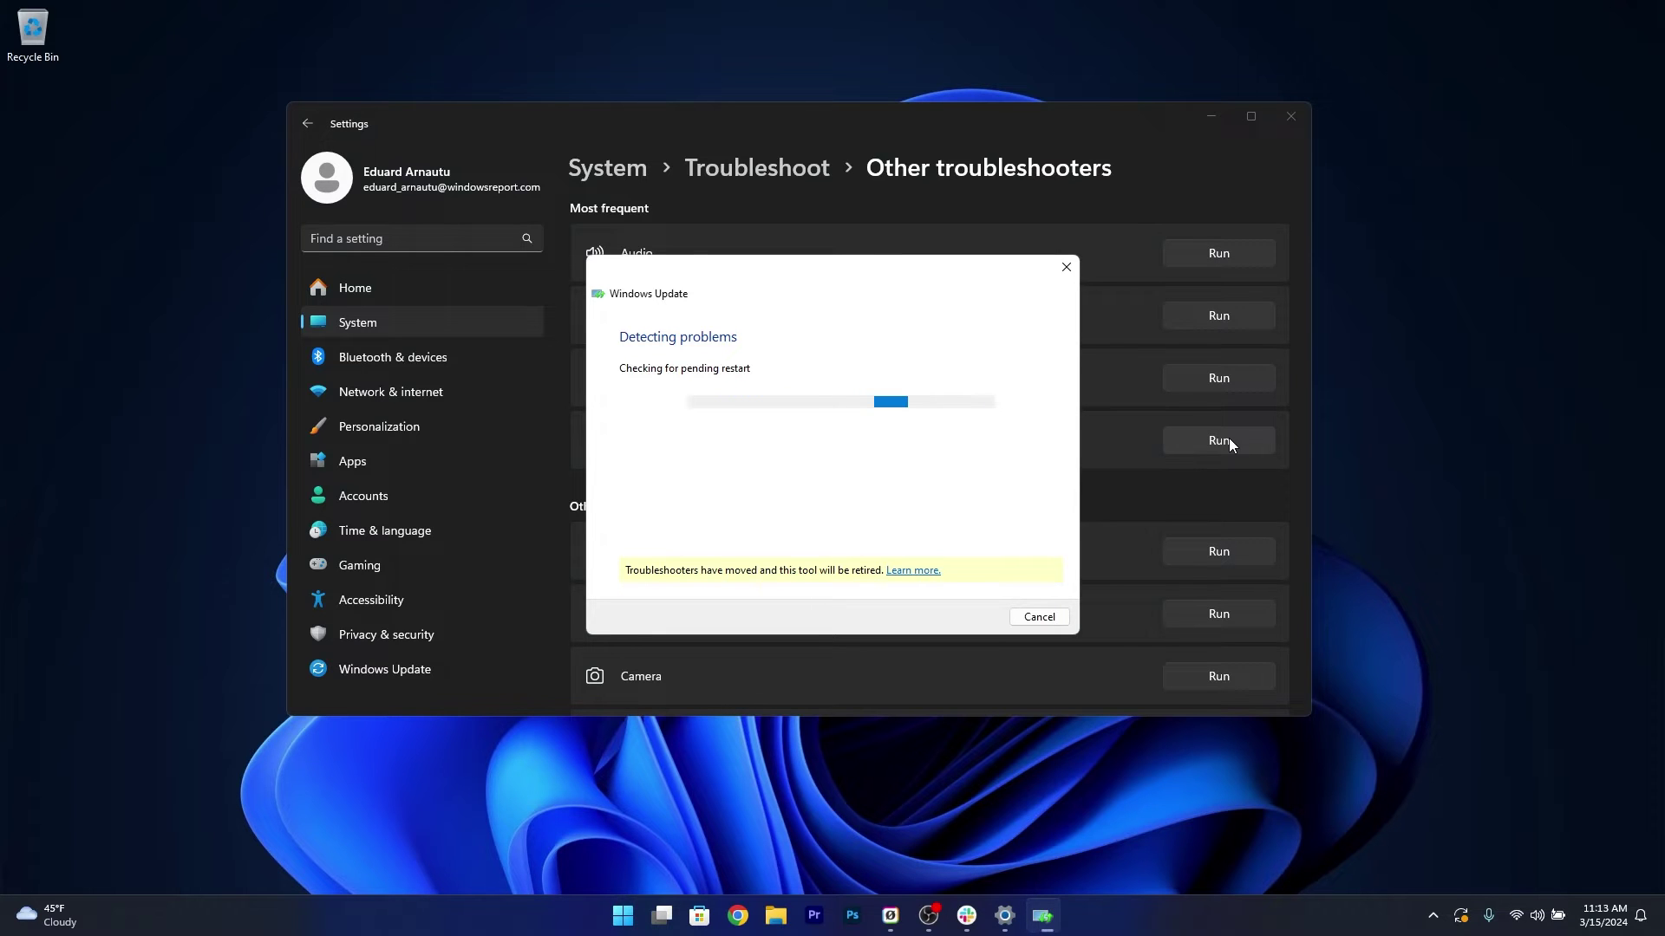
{"action": "left_click", "coordinate": [1066, 267]}
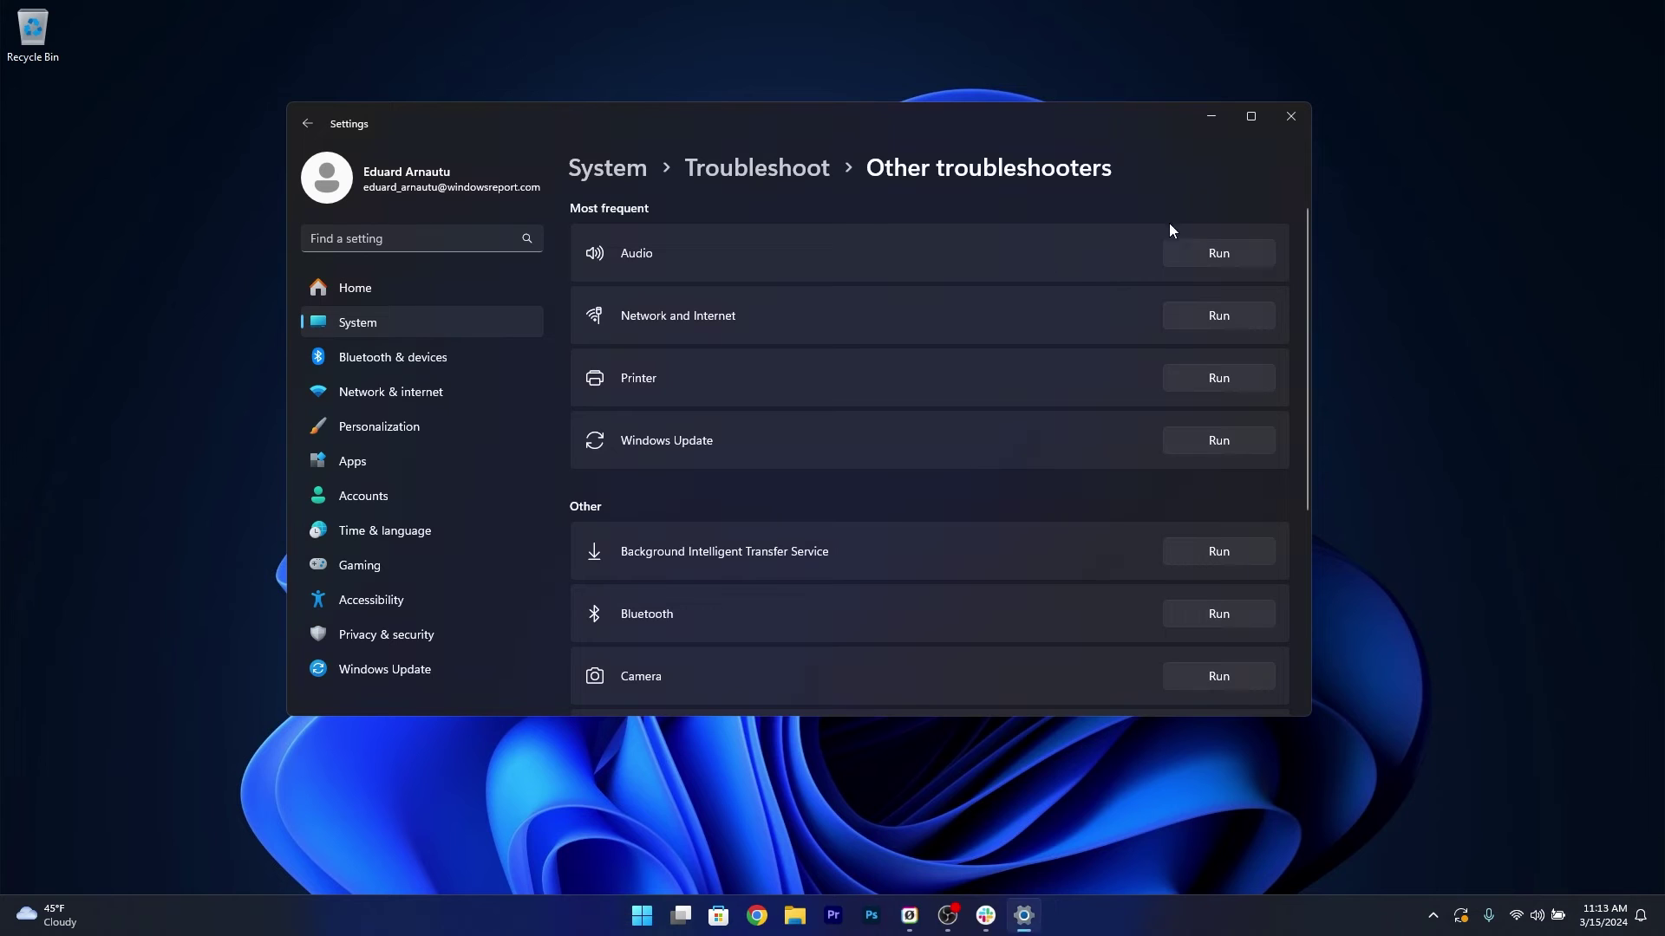
{"action": "left_click", "coordinate": [1292, 118]}
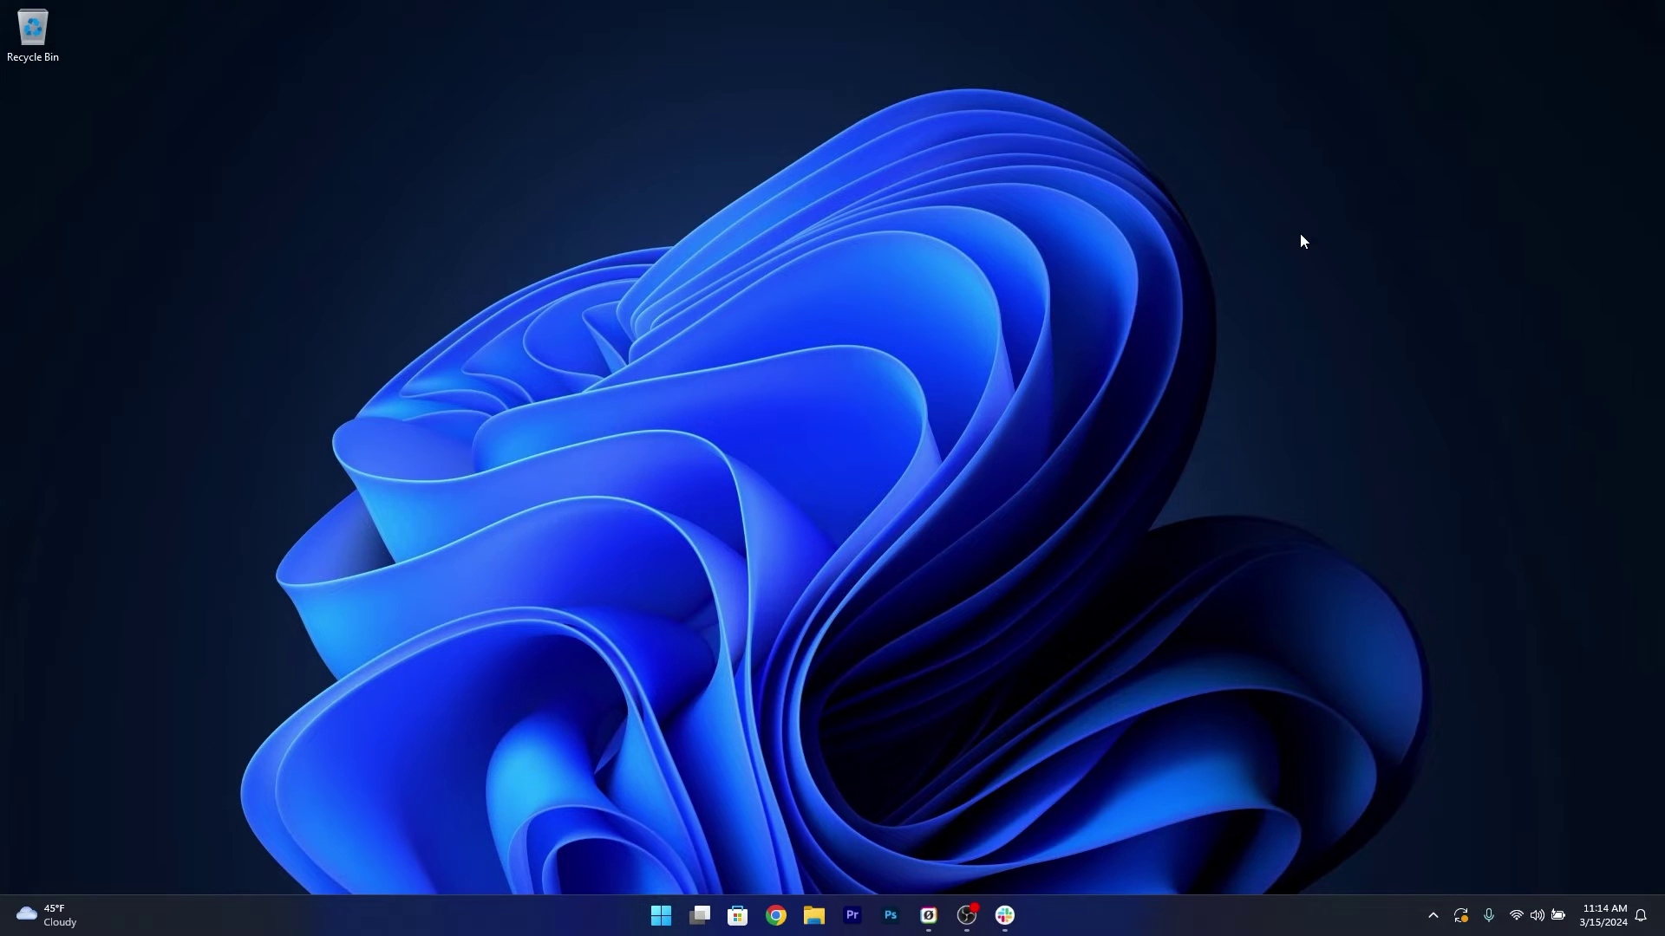
{"action": "left_click", "coordinate": [1512, 915]}
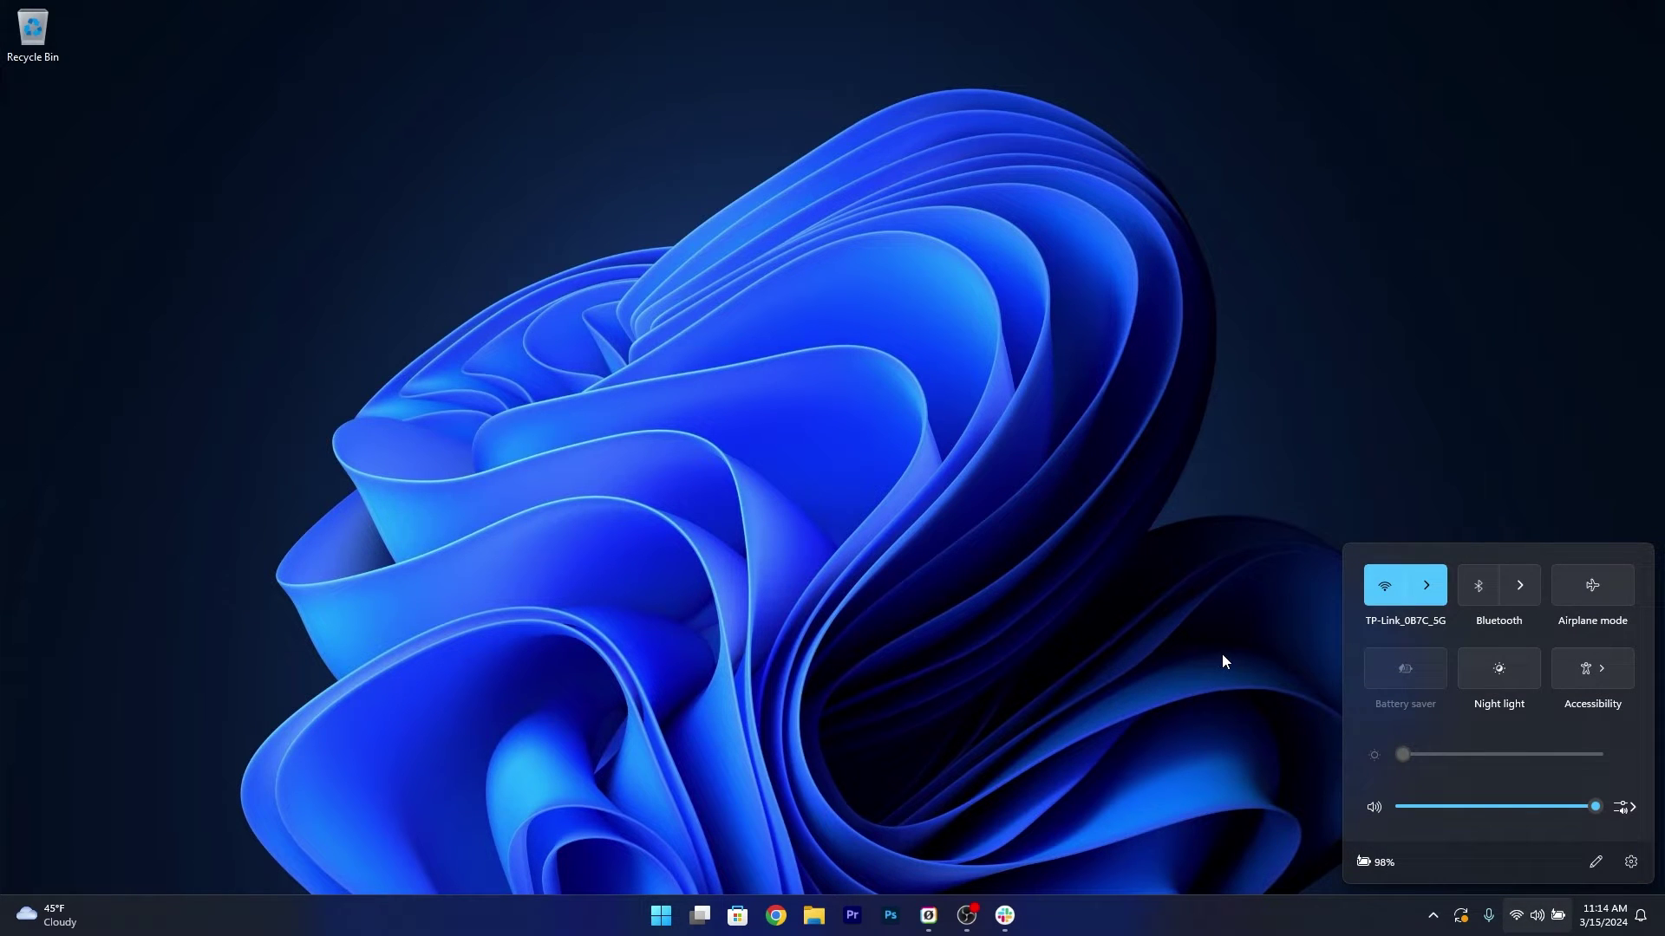
{"action": "left_click", "coordinate": [1427, 585]}
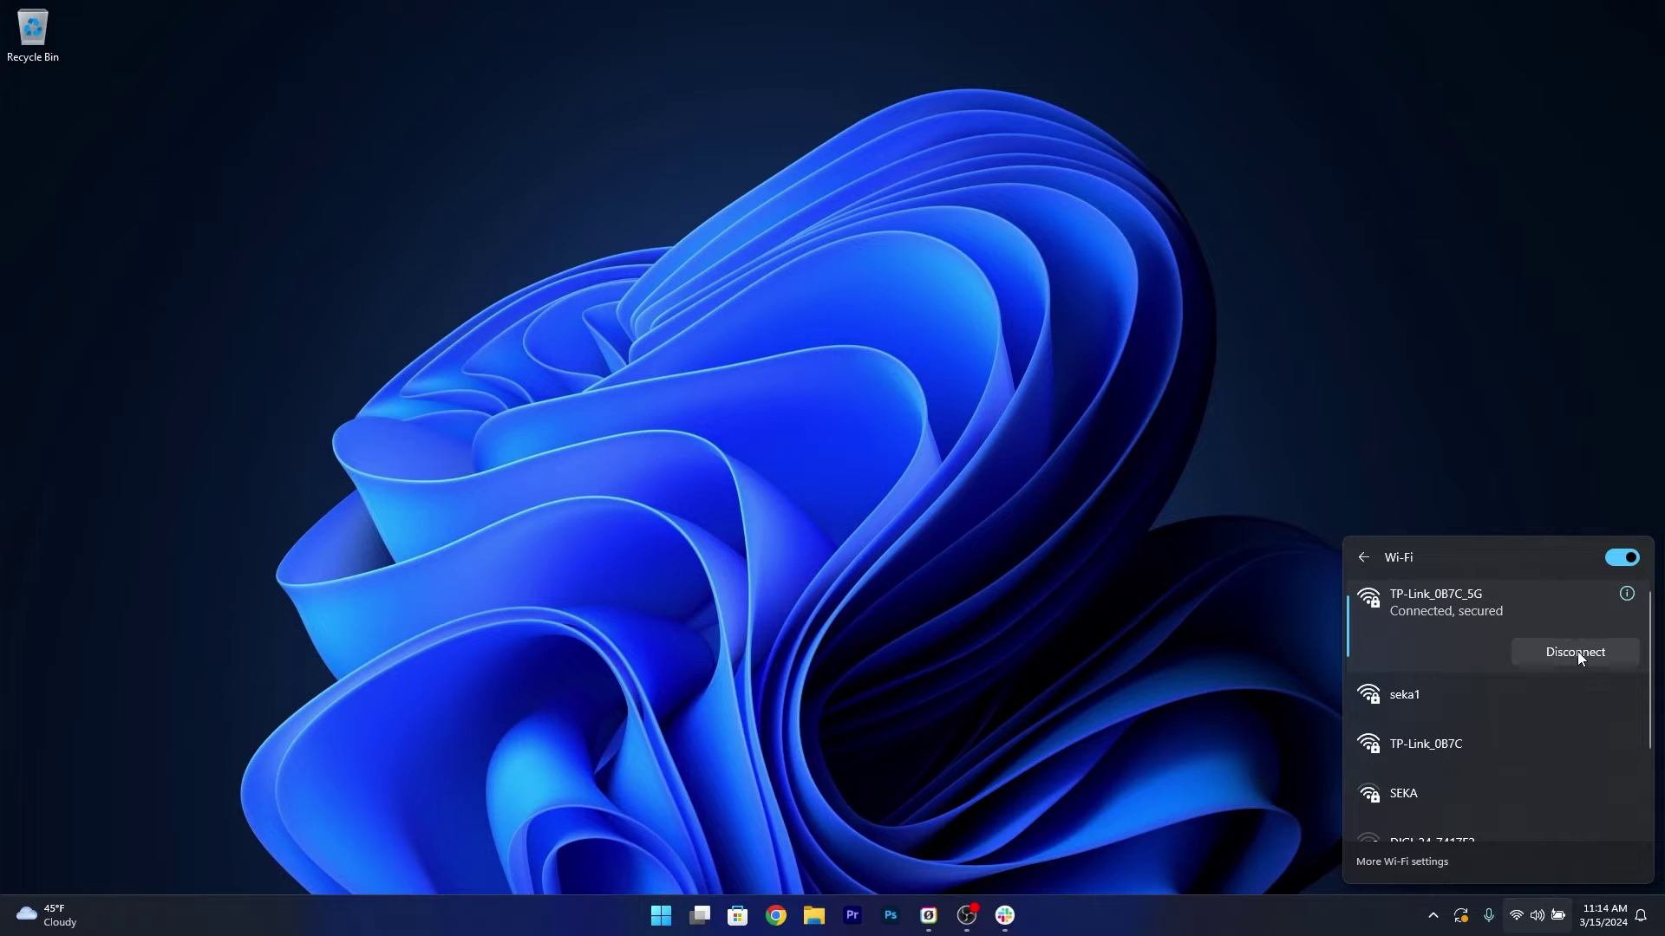
{"action": "left_click", "coordinate": [1116, 621]}
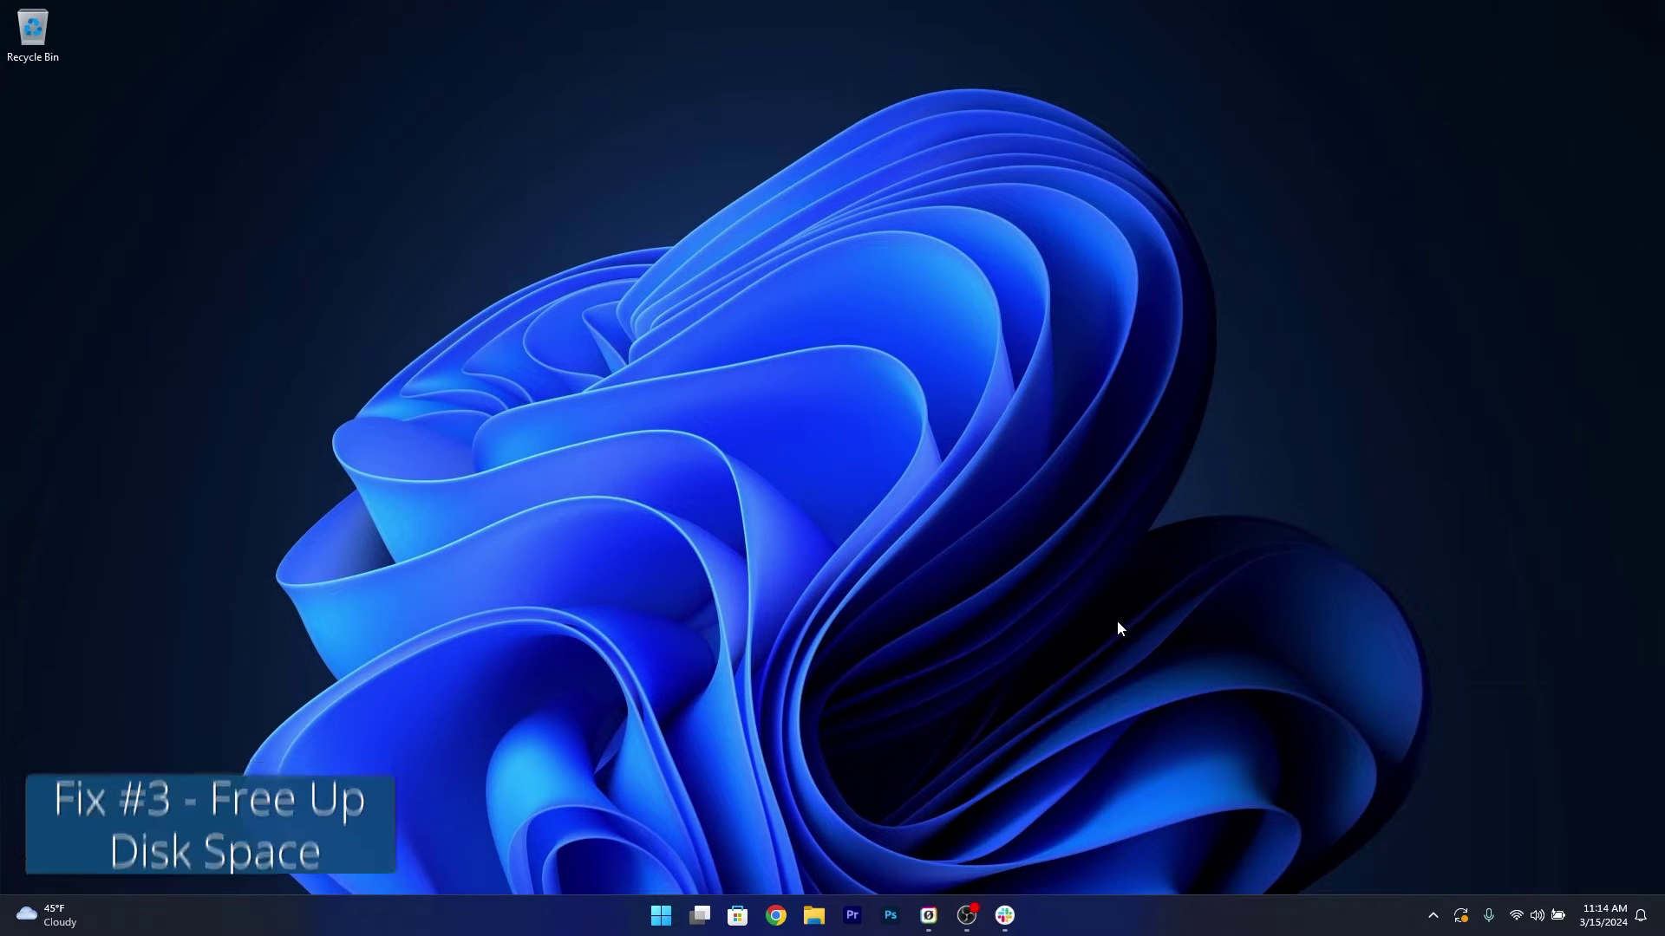
{"action": "left_click", "coordinate": [661, 915]}
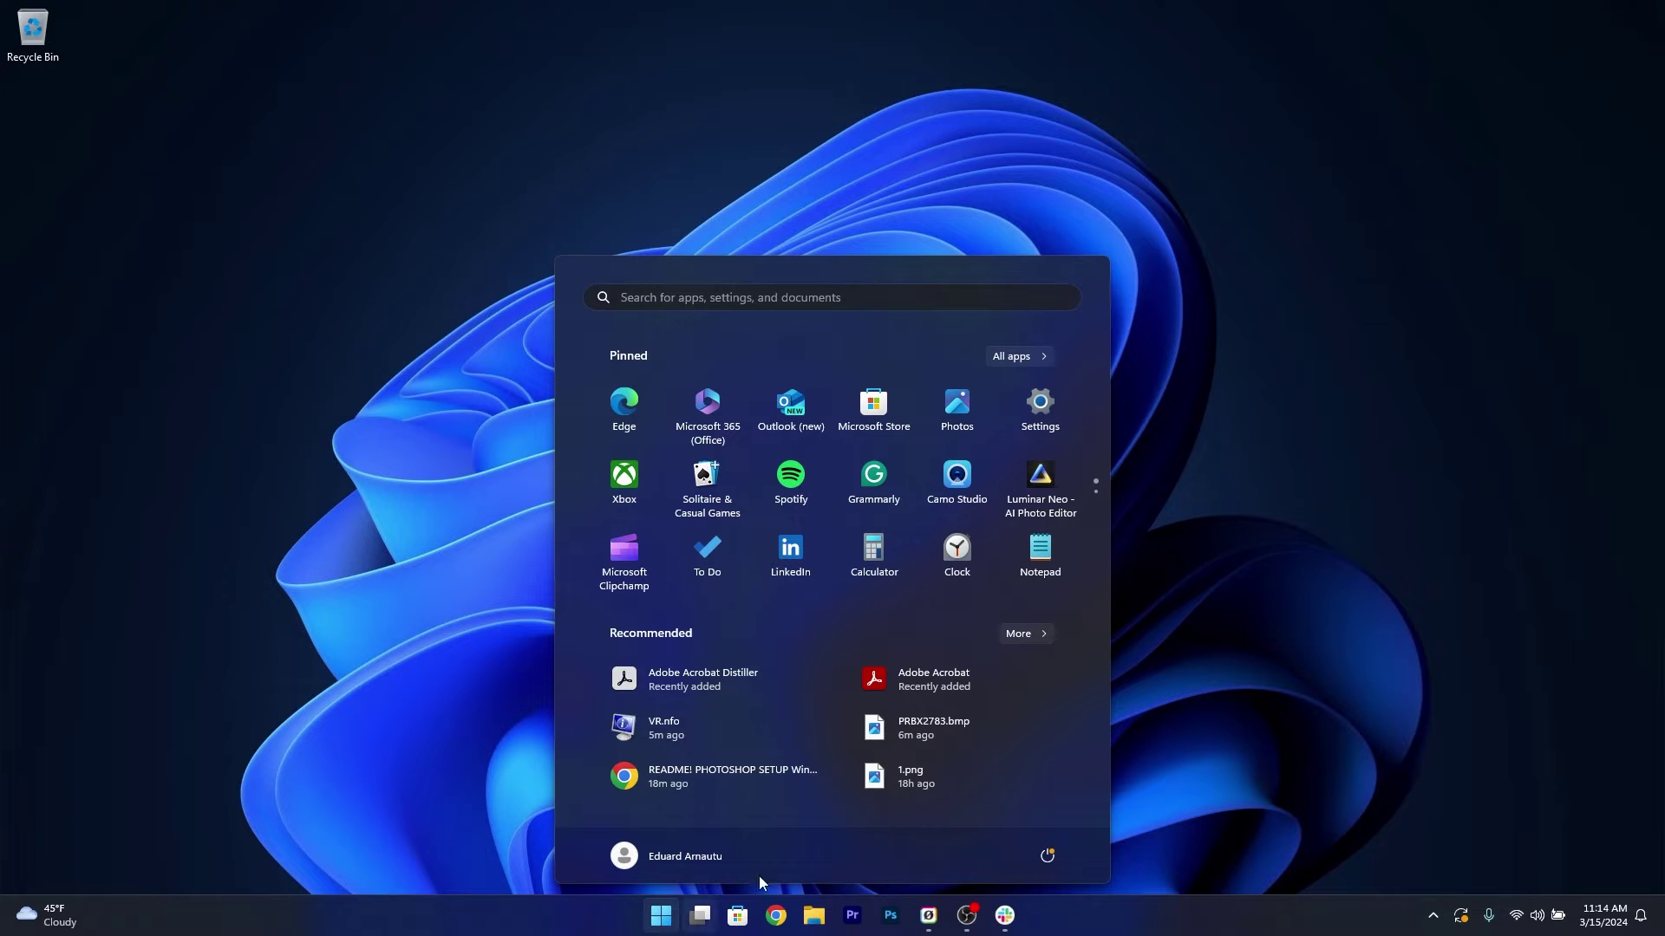
{"action": "left_click", "coordinate": [1043, 404]}
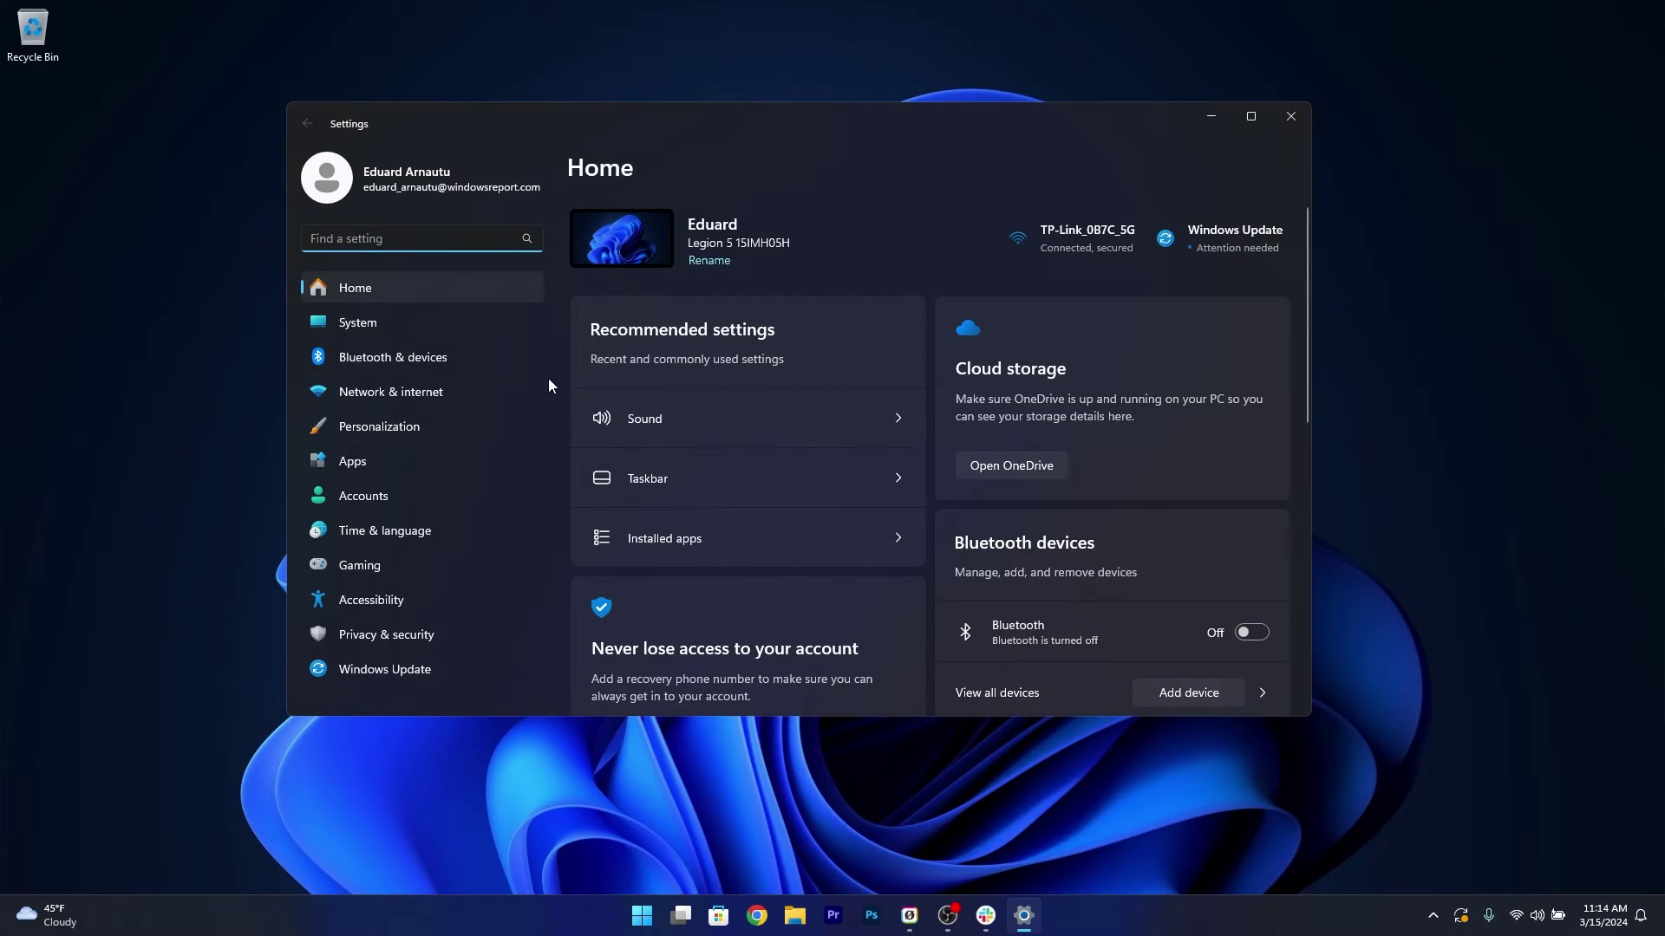
{"action": "left_click", "coordinate": [400, 332]}
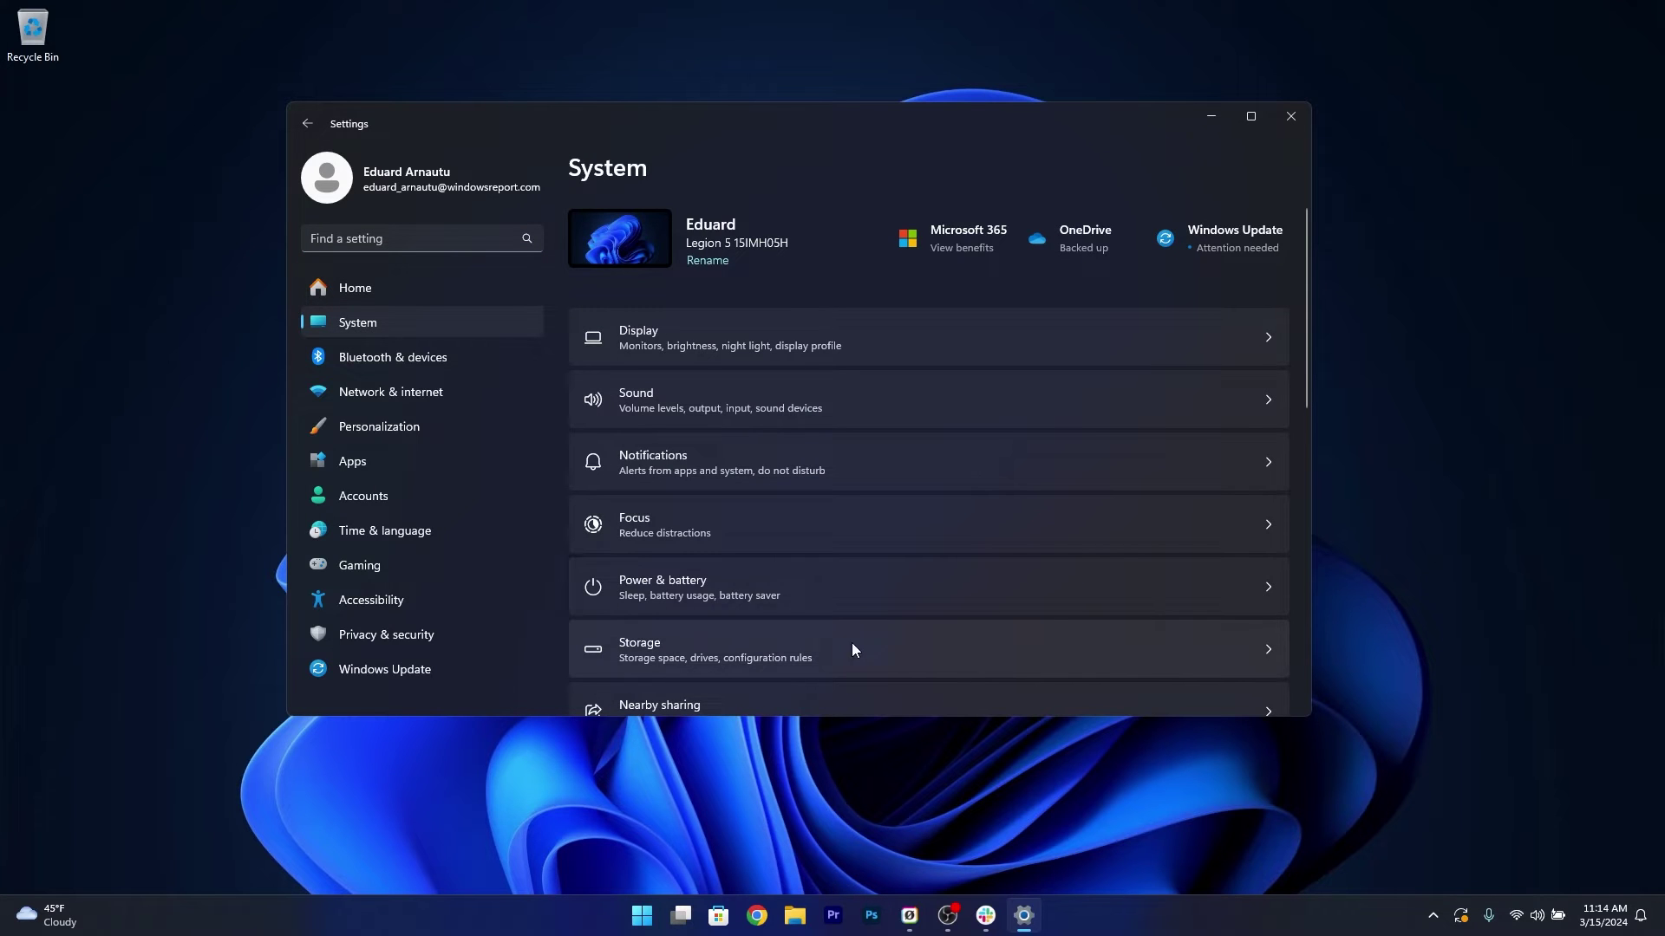
{"action": "left_click", "coordinate": [1147, 646]}
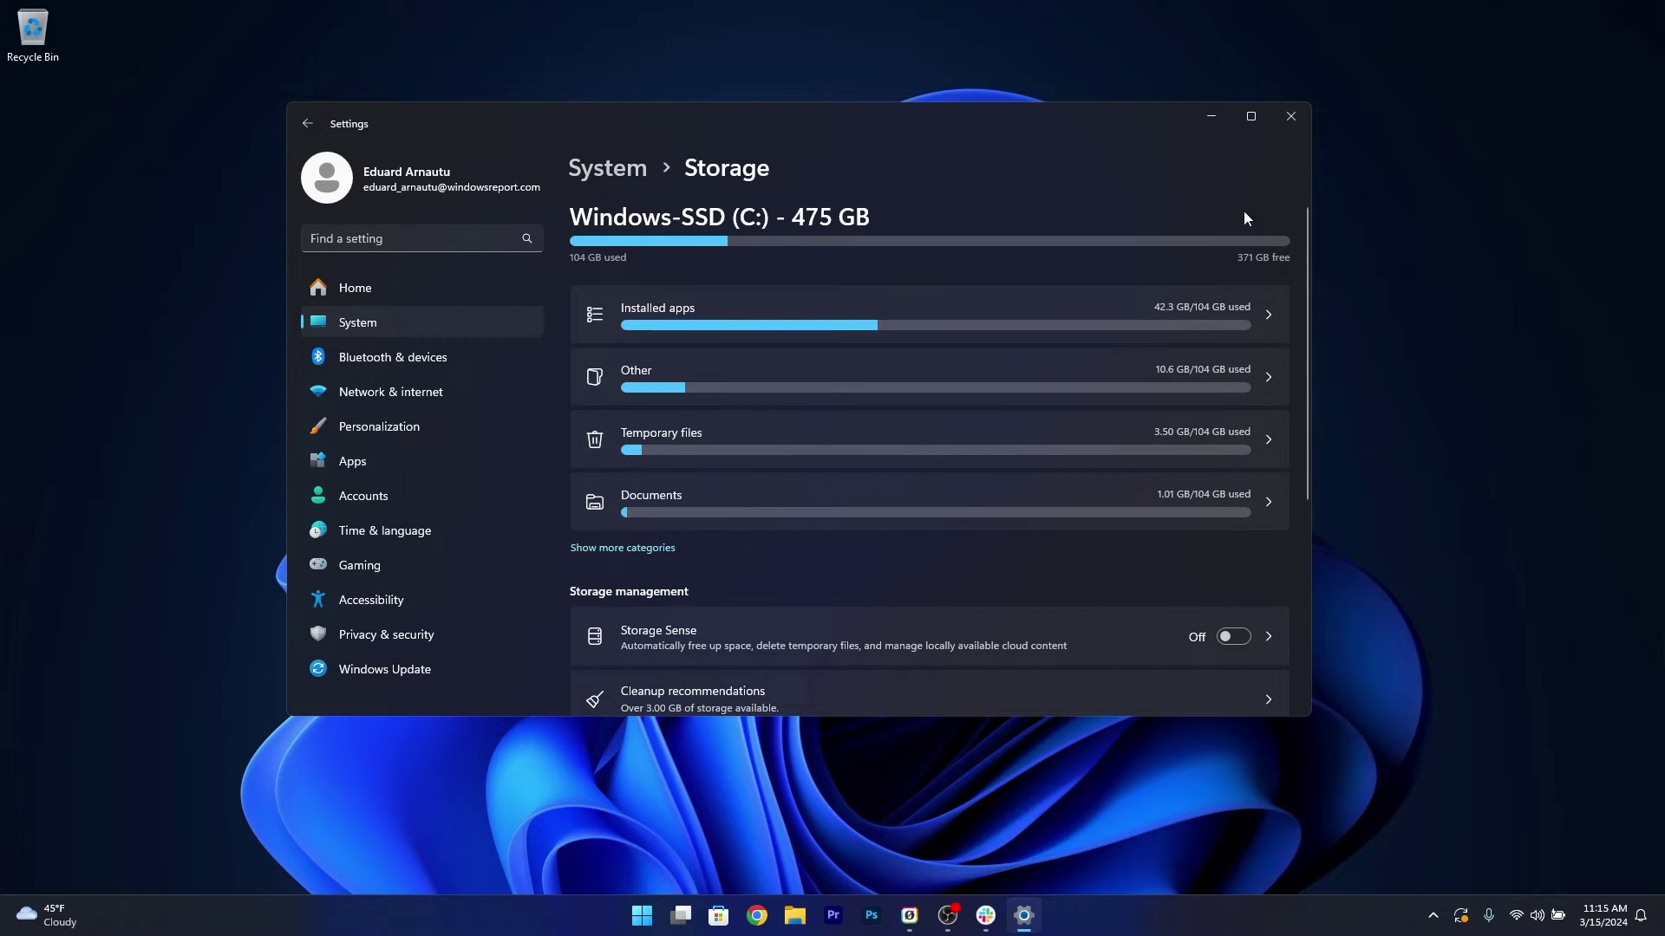
{"action": "left_click", "coordinate": [1290, 122]}
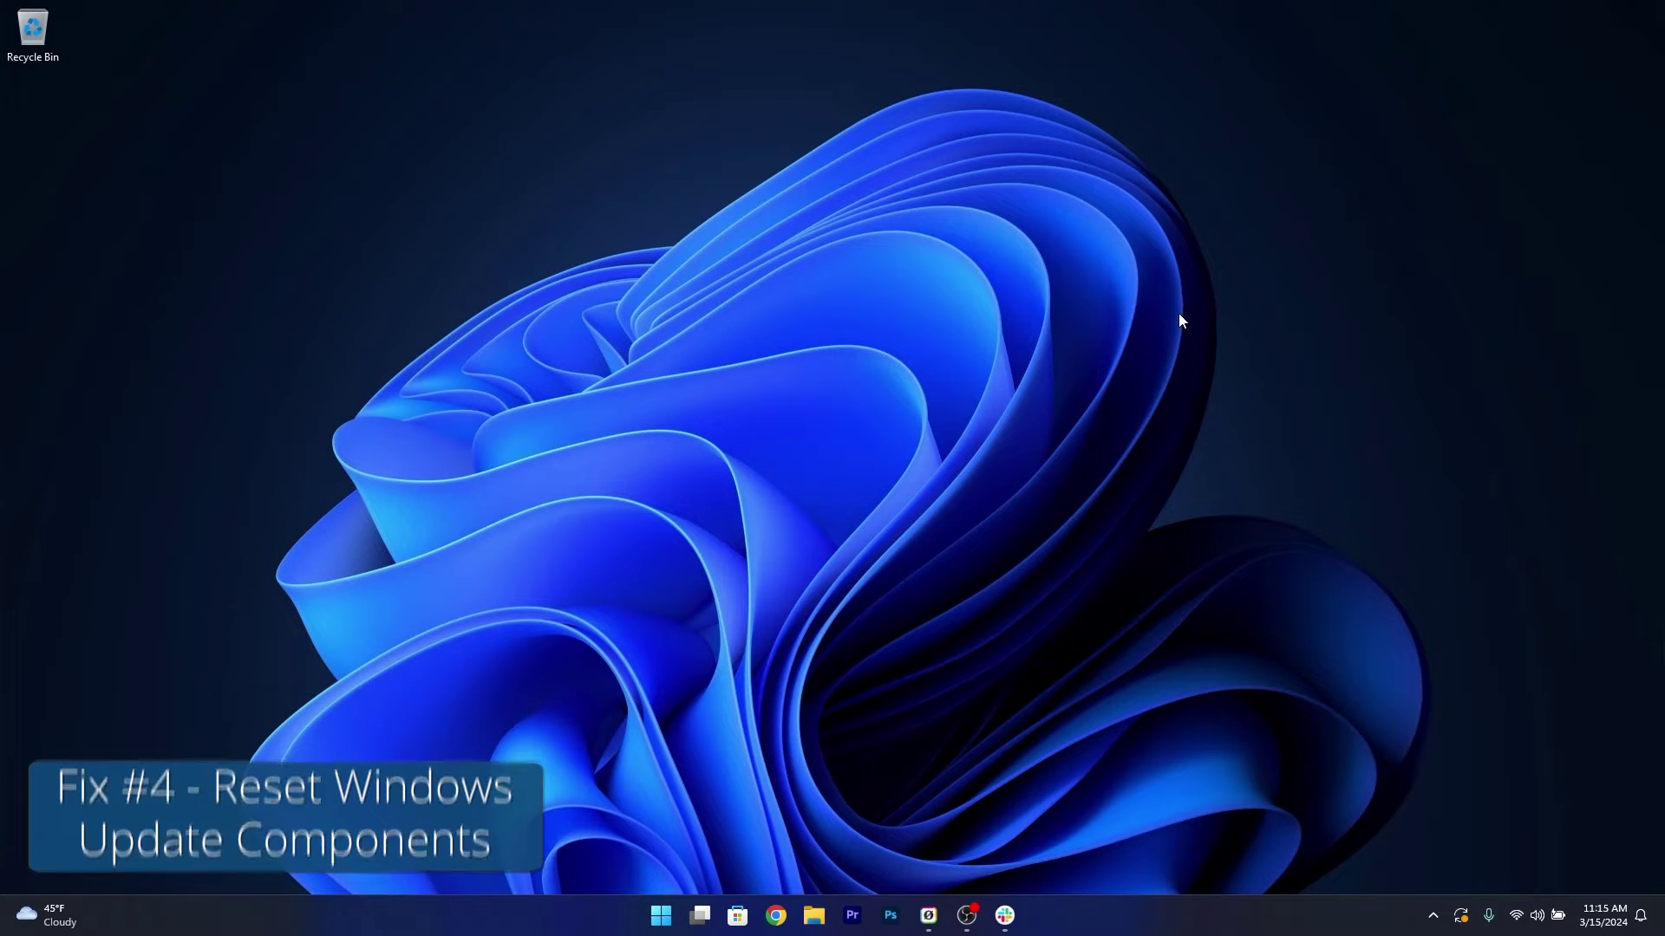
{"action": "left_click", "coordinate": [660, 914]}
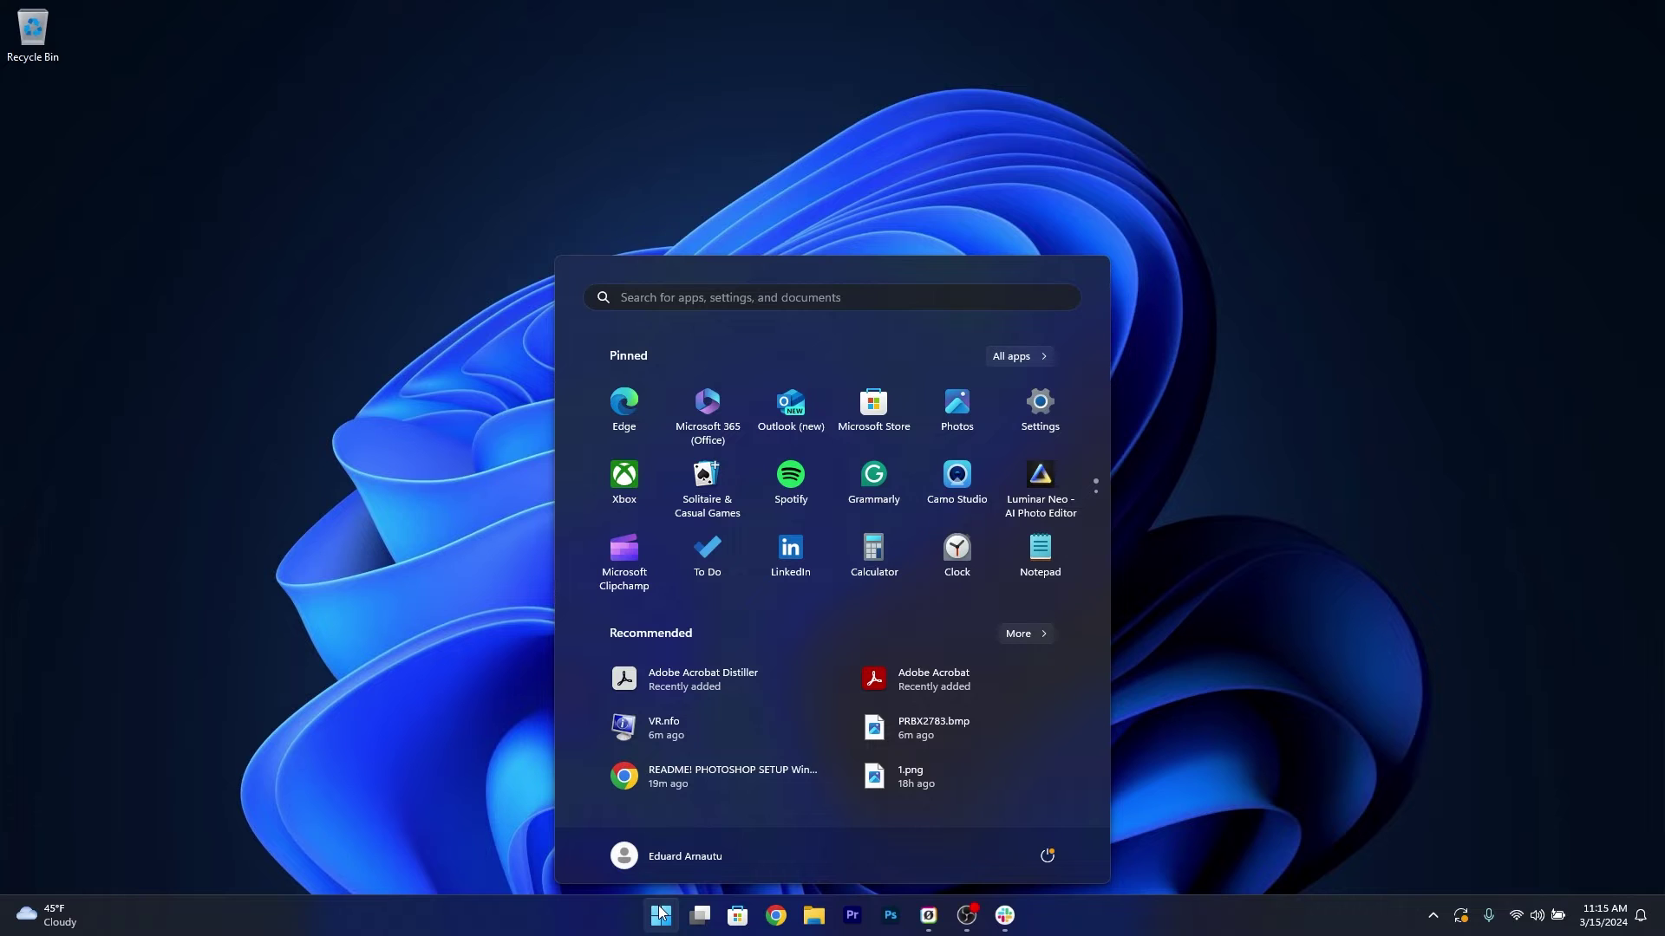
{"action": "type", "text": "cmd"}
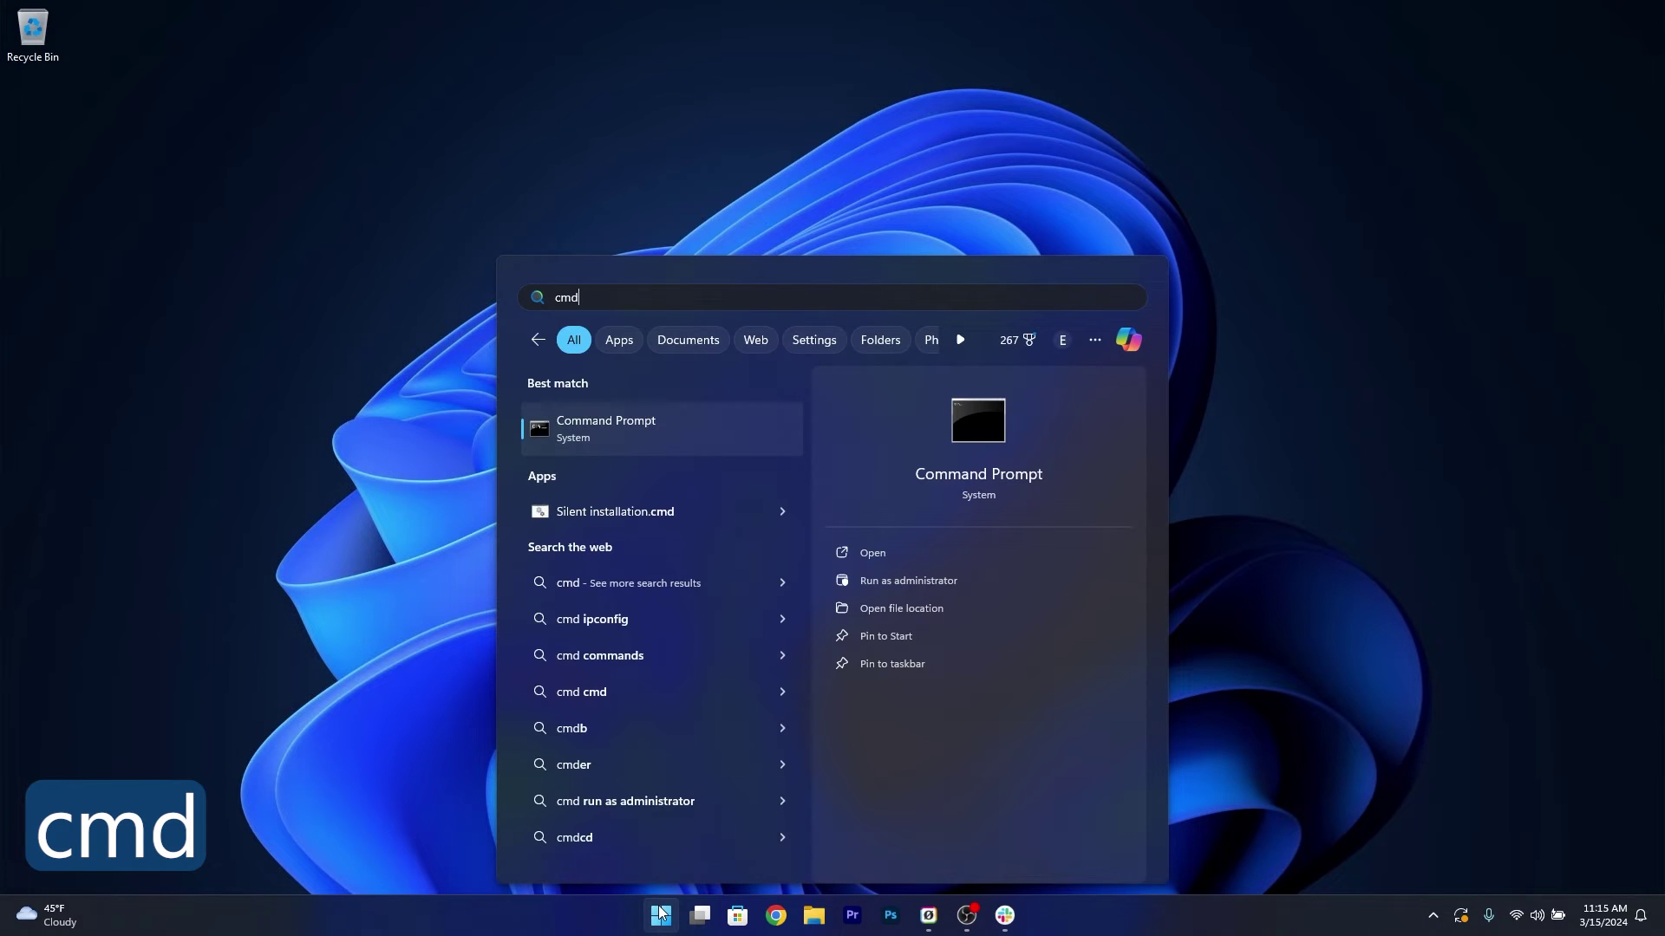
{"action": "left_click", "coordinate": [960, 585]}
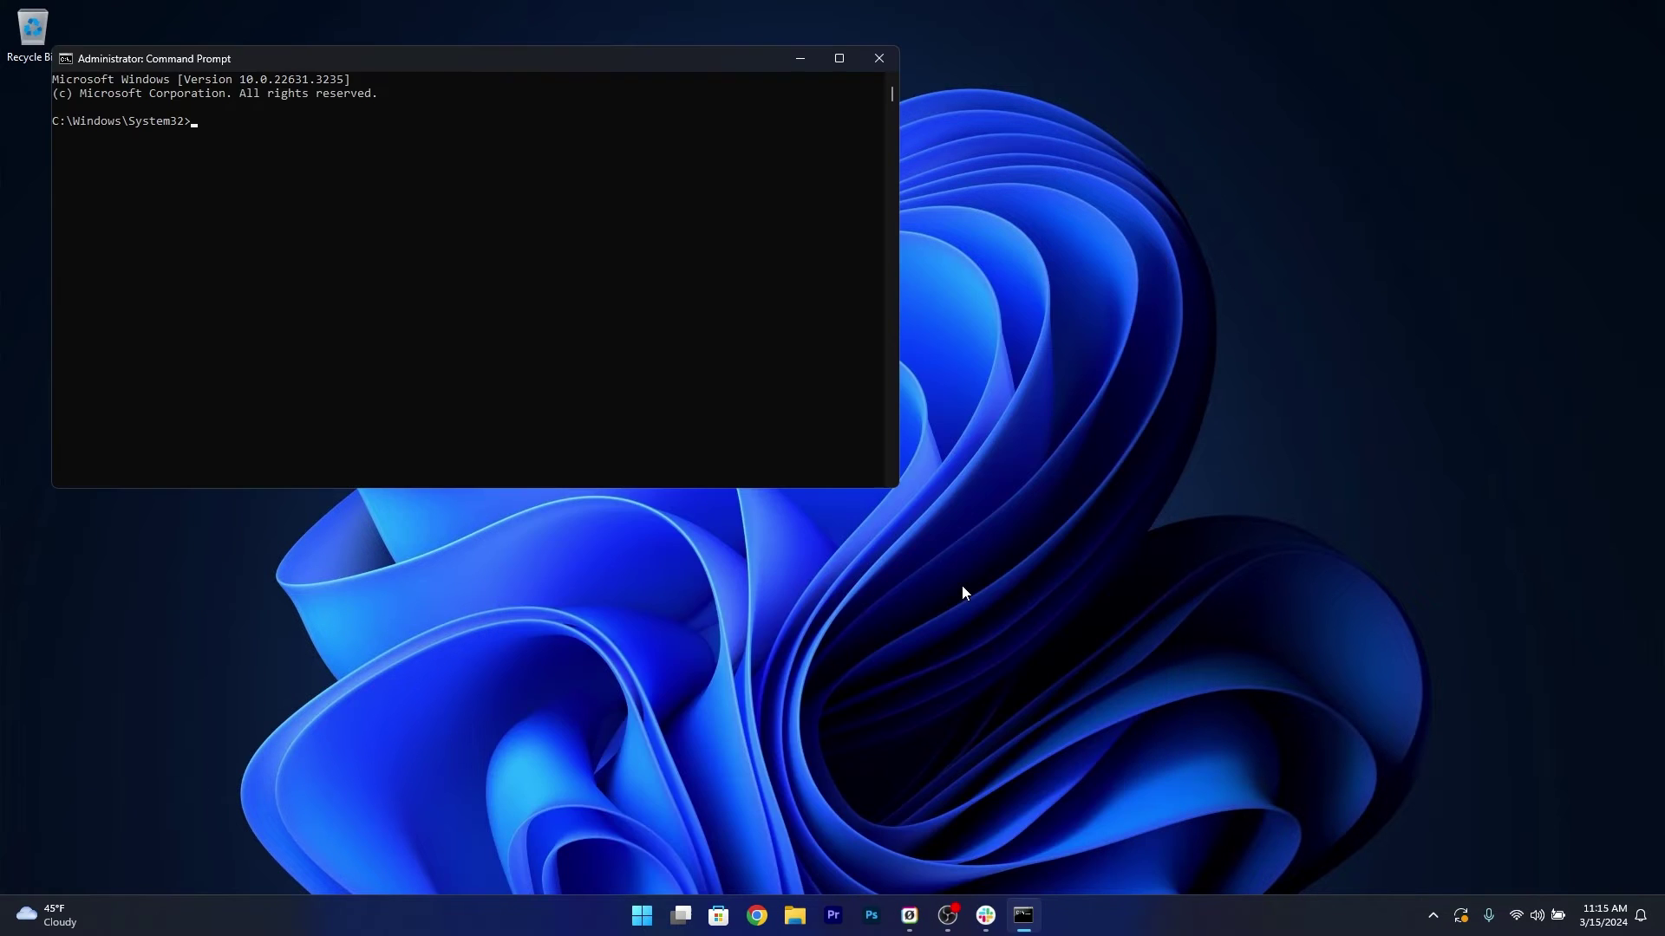
{"action": "left_click_drag", "start_coordinate": [600, 66], "coordinate": [946, 185]}
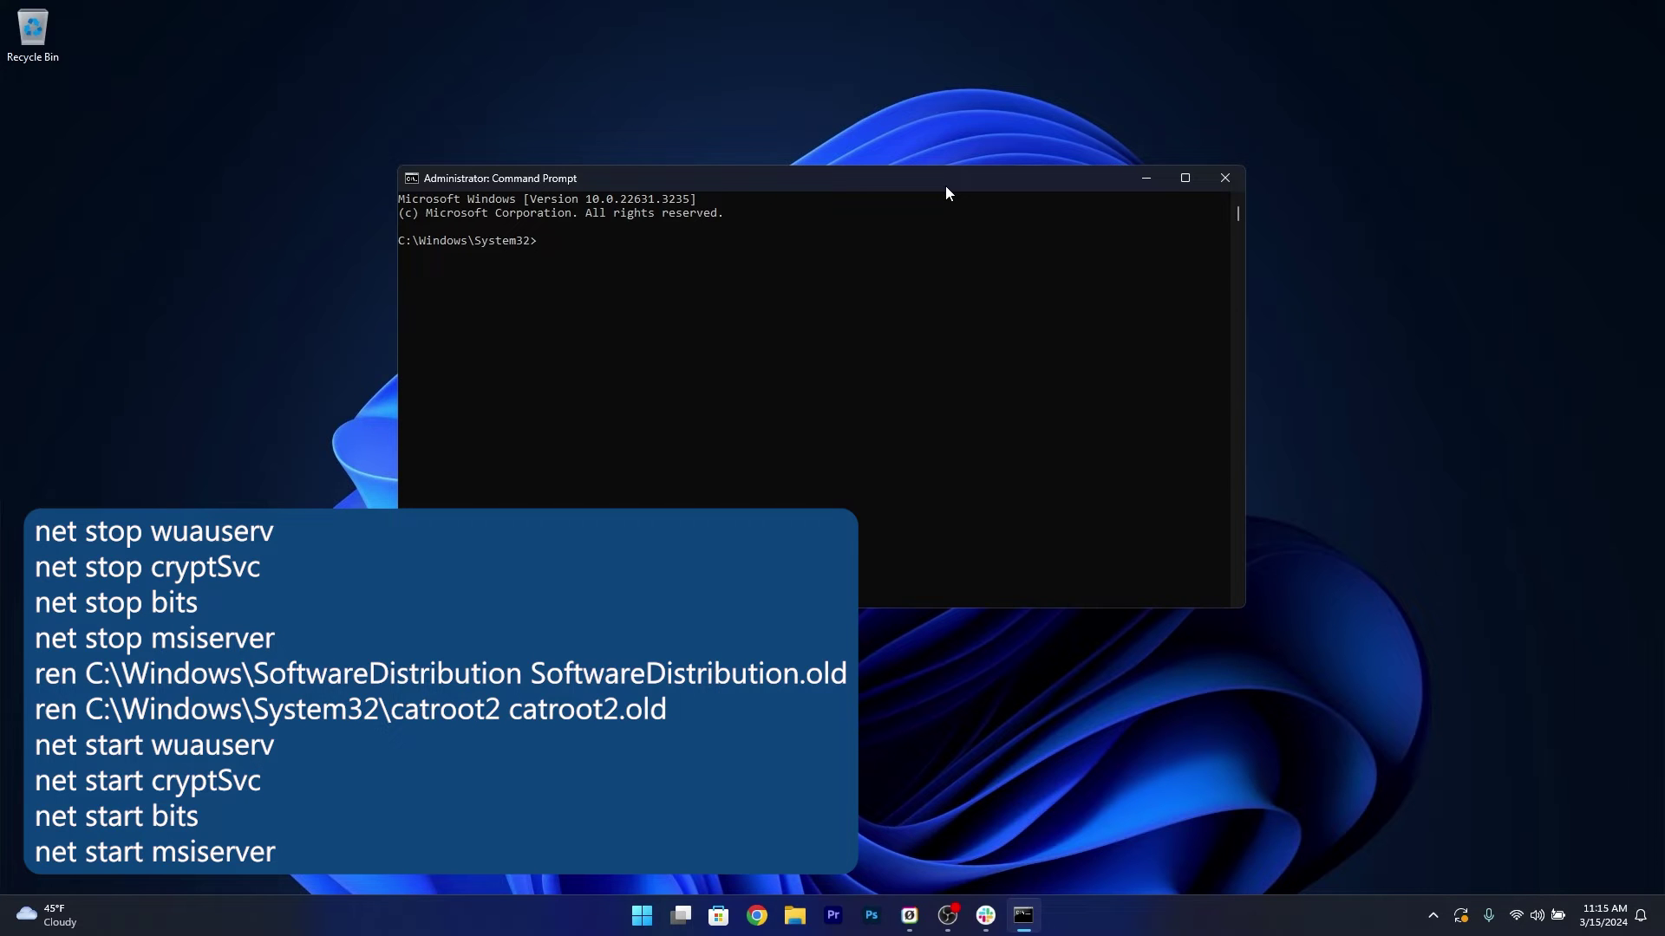
{"action": "left_click", "coordinate": [1224, 178]}
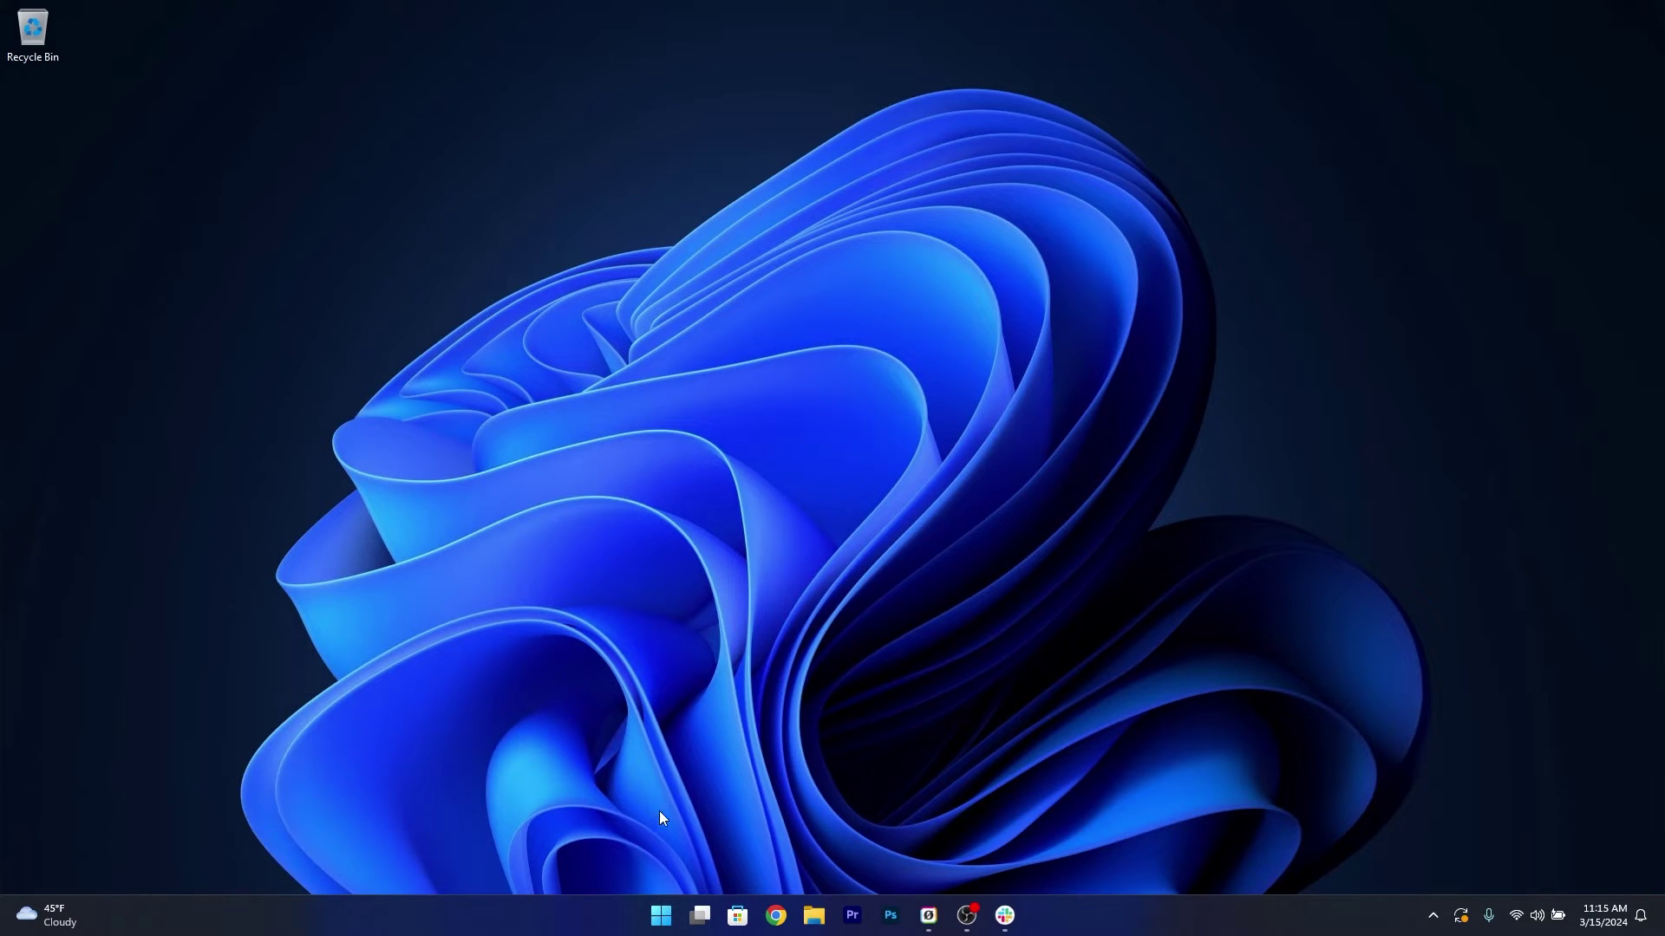
In Device Manager, search automatically for a newer NVIDIA GeForce RTX 2060 driver, then close it.
{"action": "right_click", "coordinate": [661, 927]}
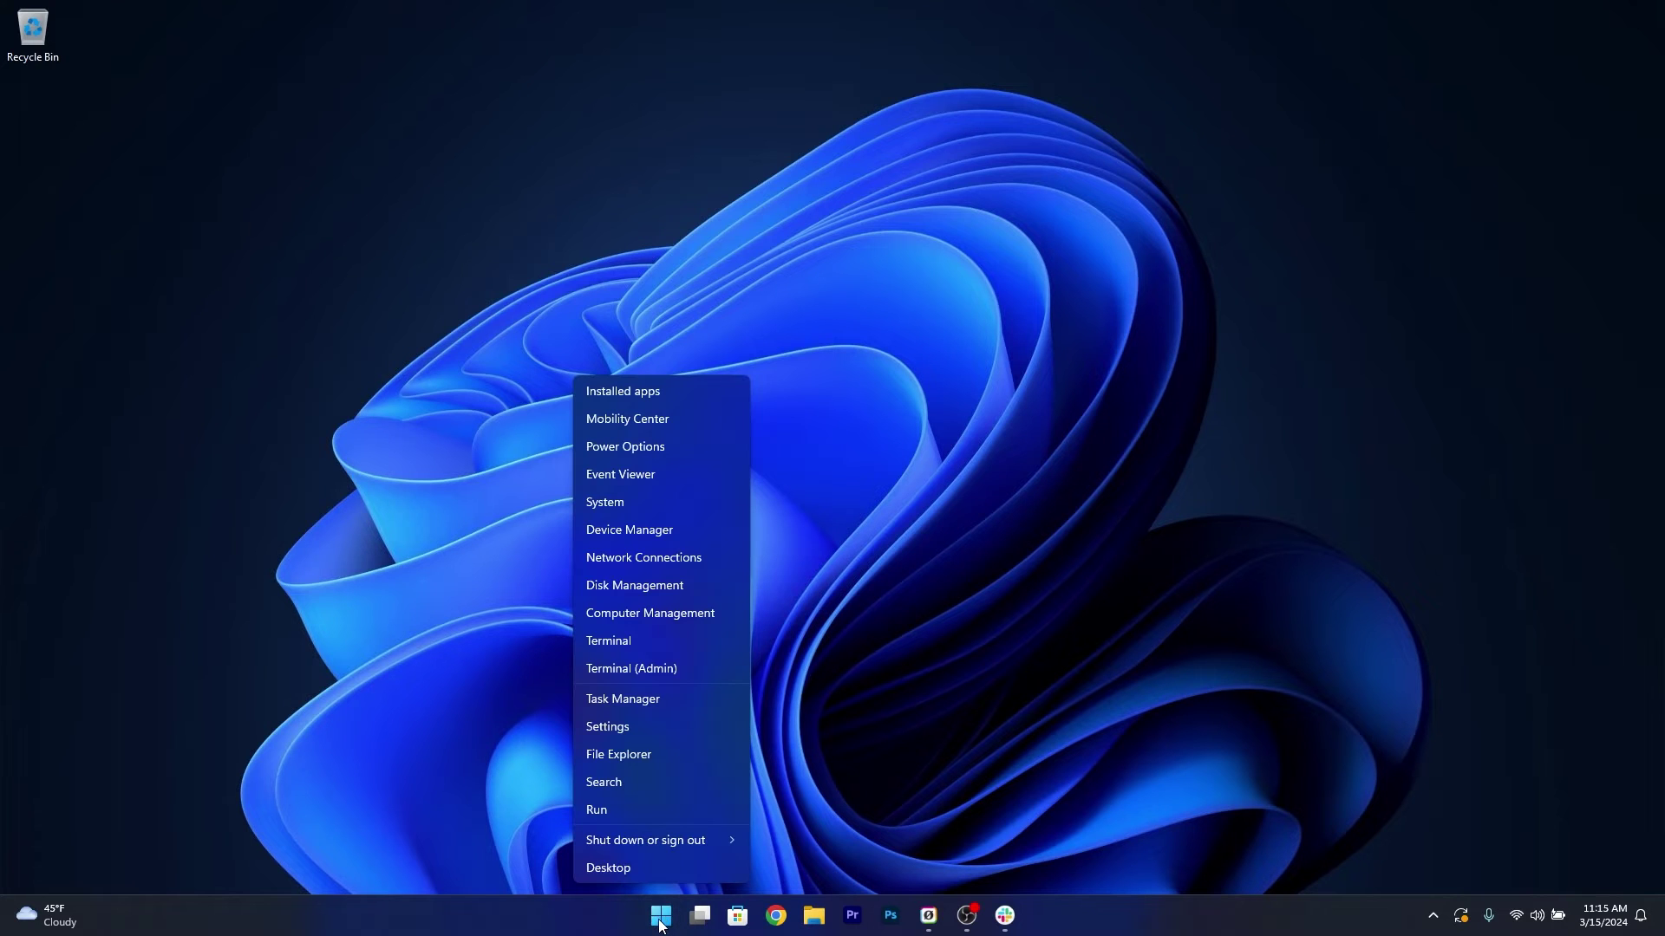
{"action": "left_click", "coordinate": [705, 534]}
{"action": "left_click_drag", "start_coordinate": [446, 50], "coordinate": [857, 183]}
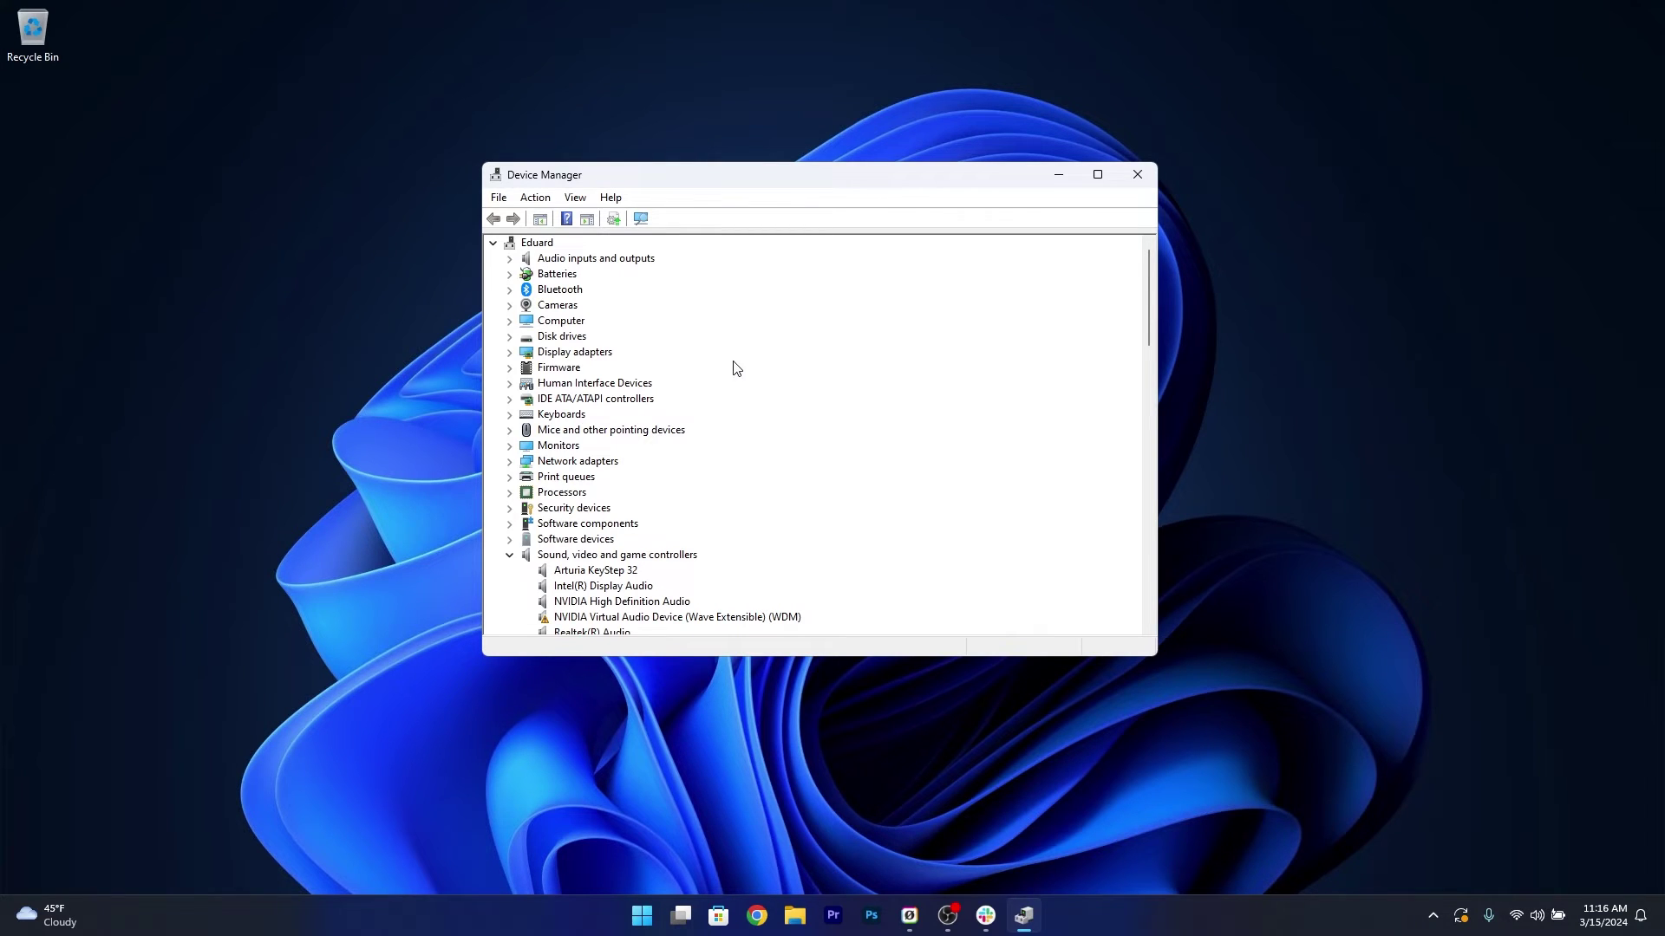
{"action": "left_click", "coordinate": [514, 354]}
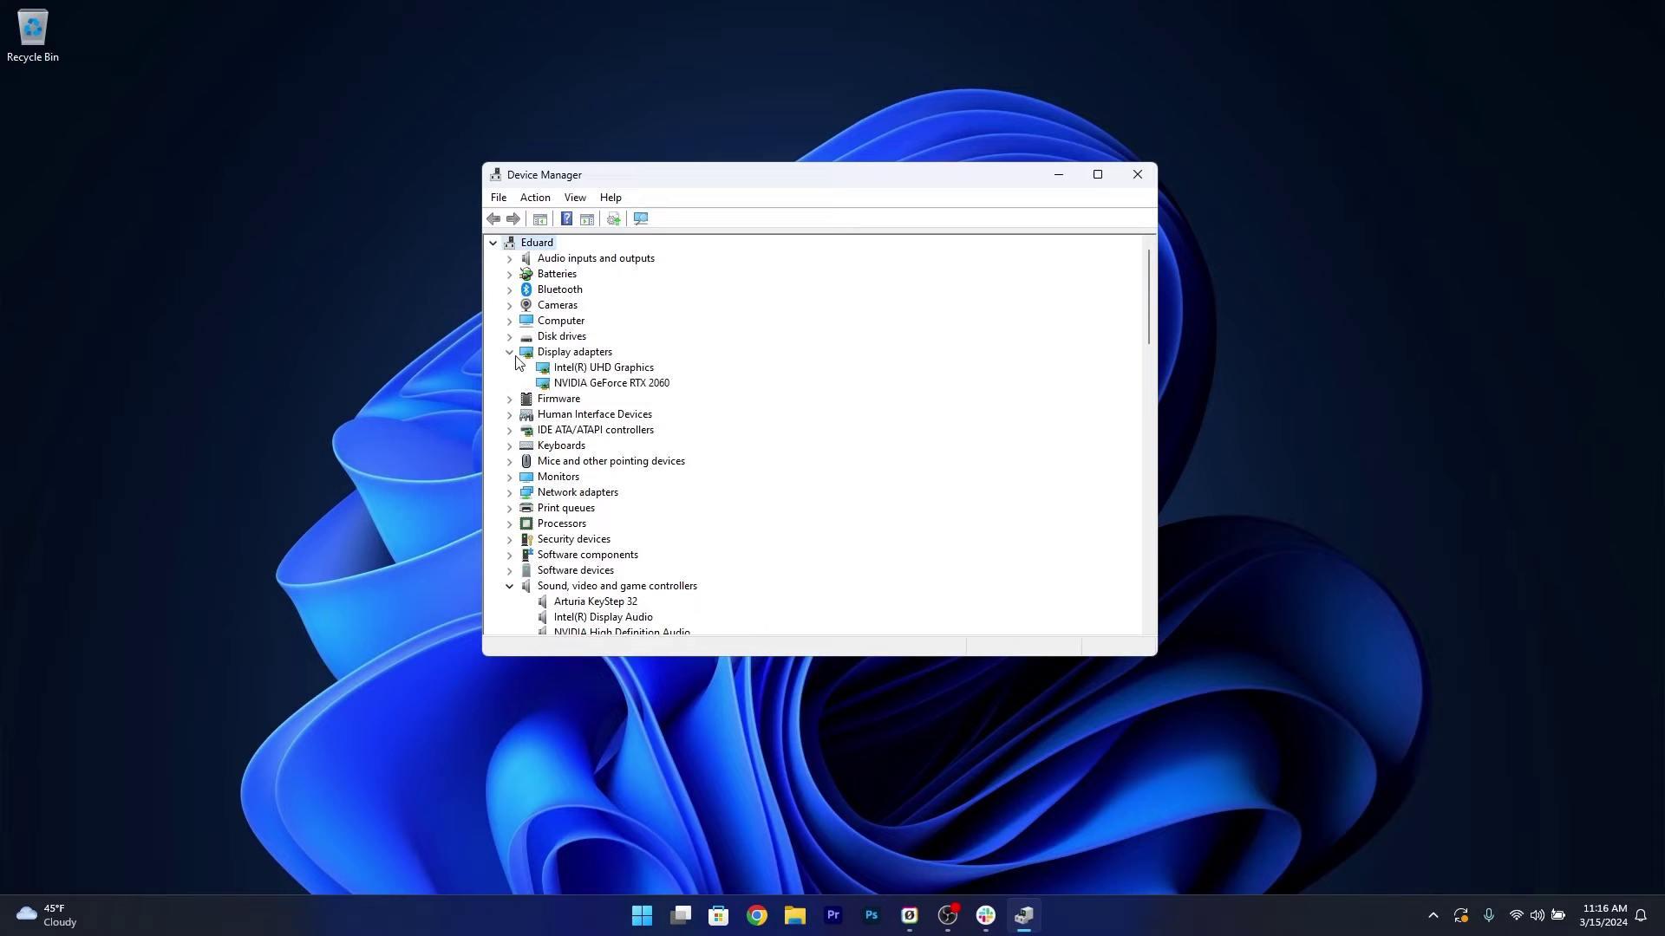
{"action": "right_click", "coordinate": [665, 385]}
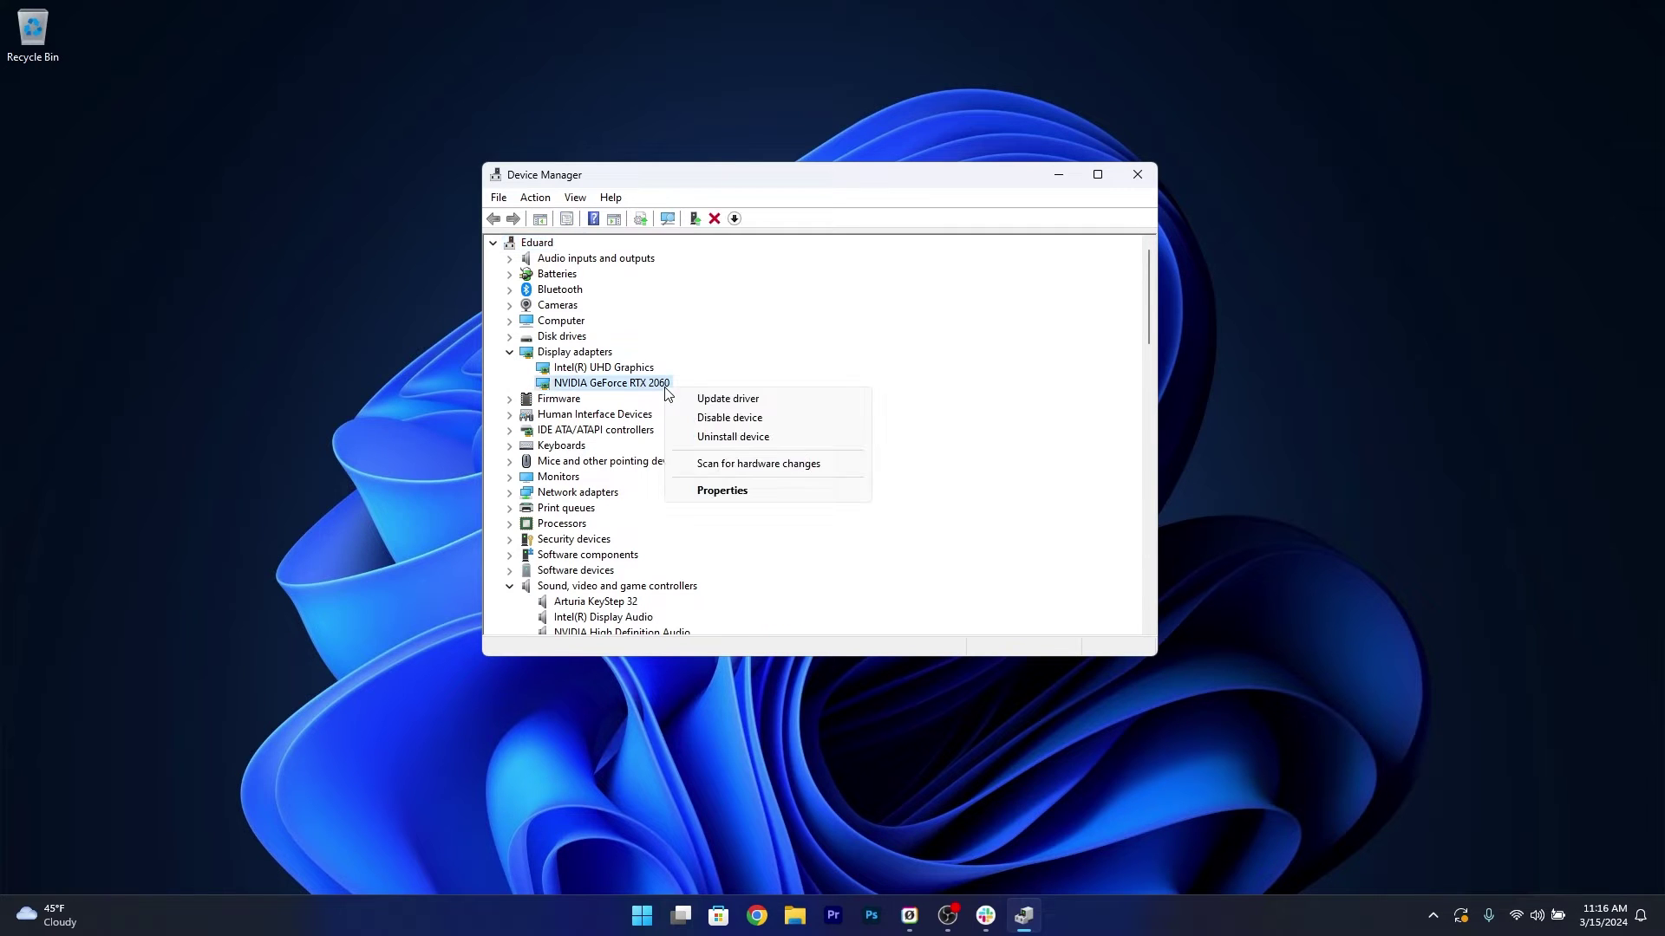
{"action": "left_click", "coordinate": [838, 399]}
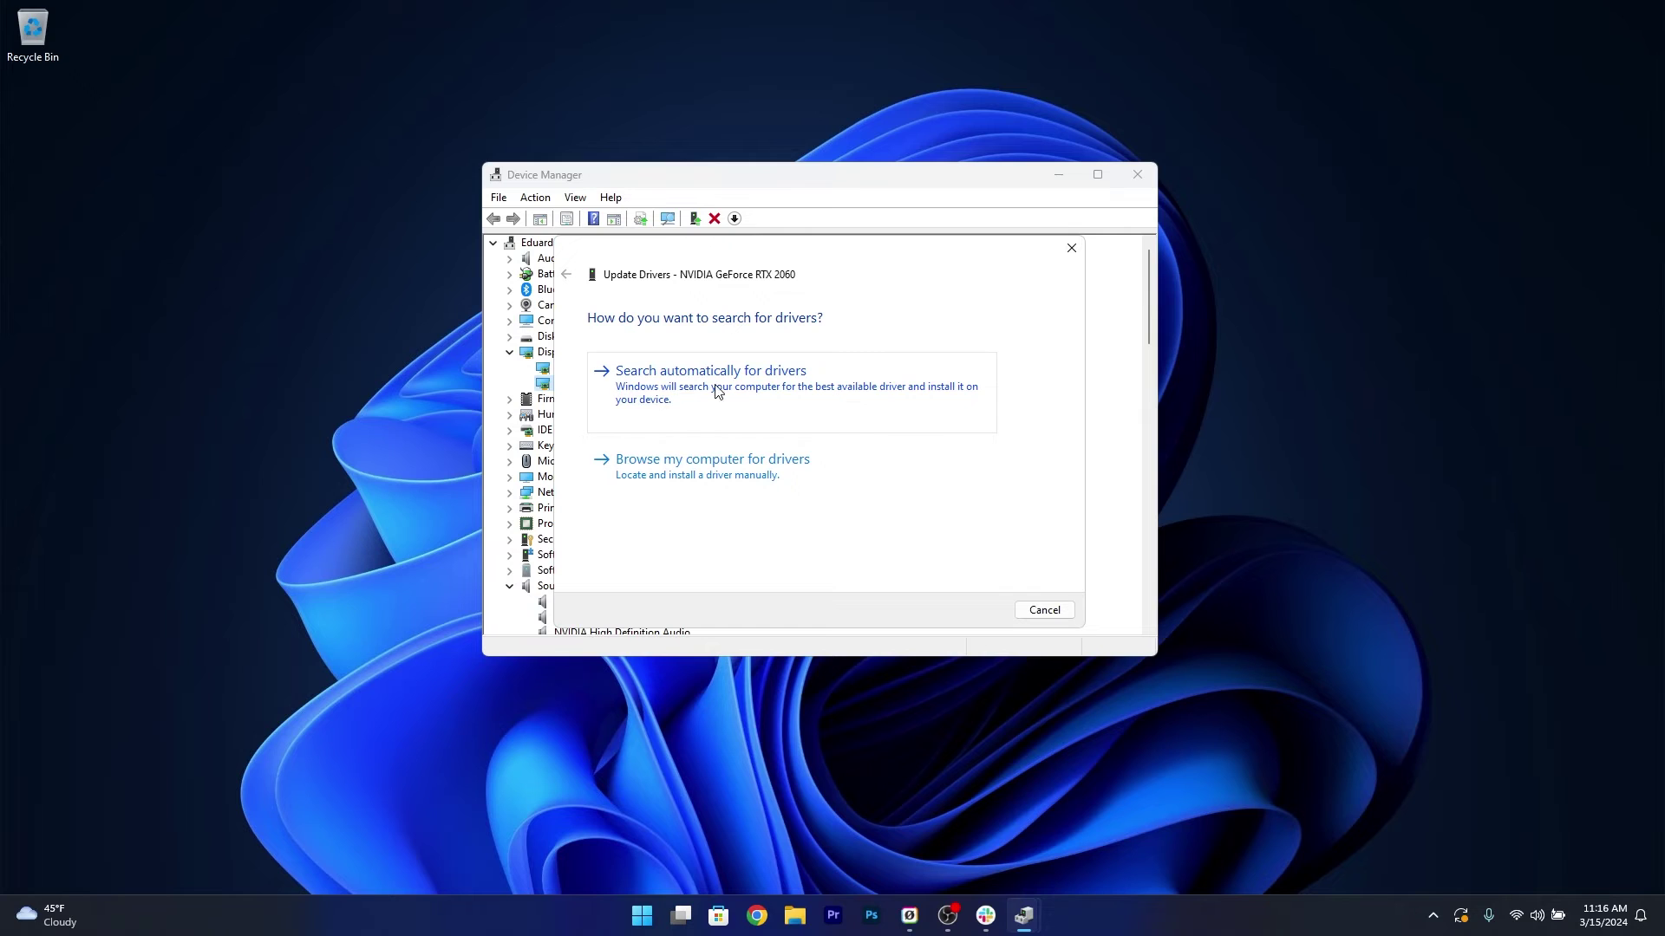
{"action": "left_click", "coordinate": [820, 389]}
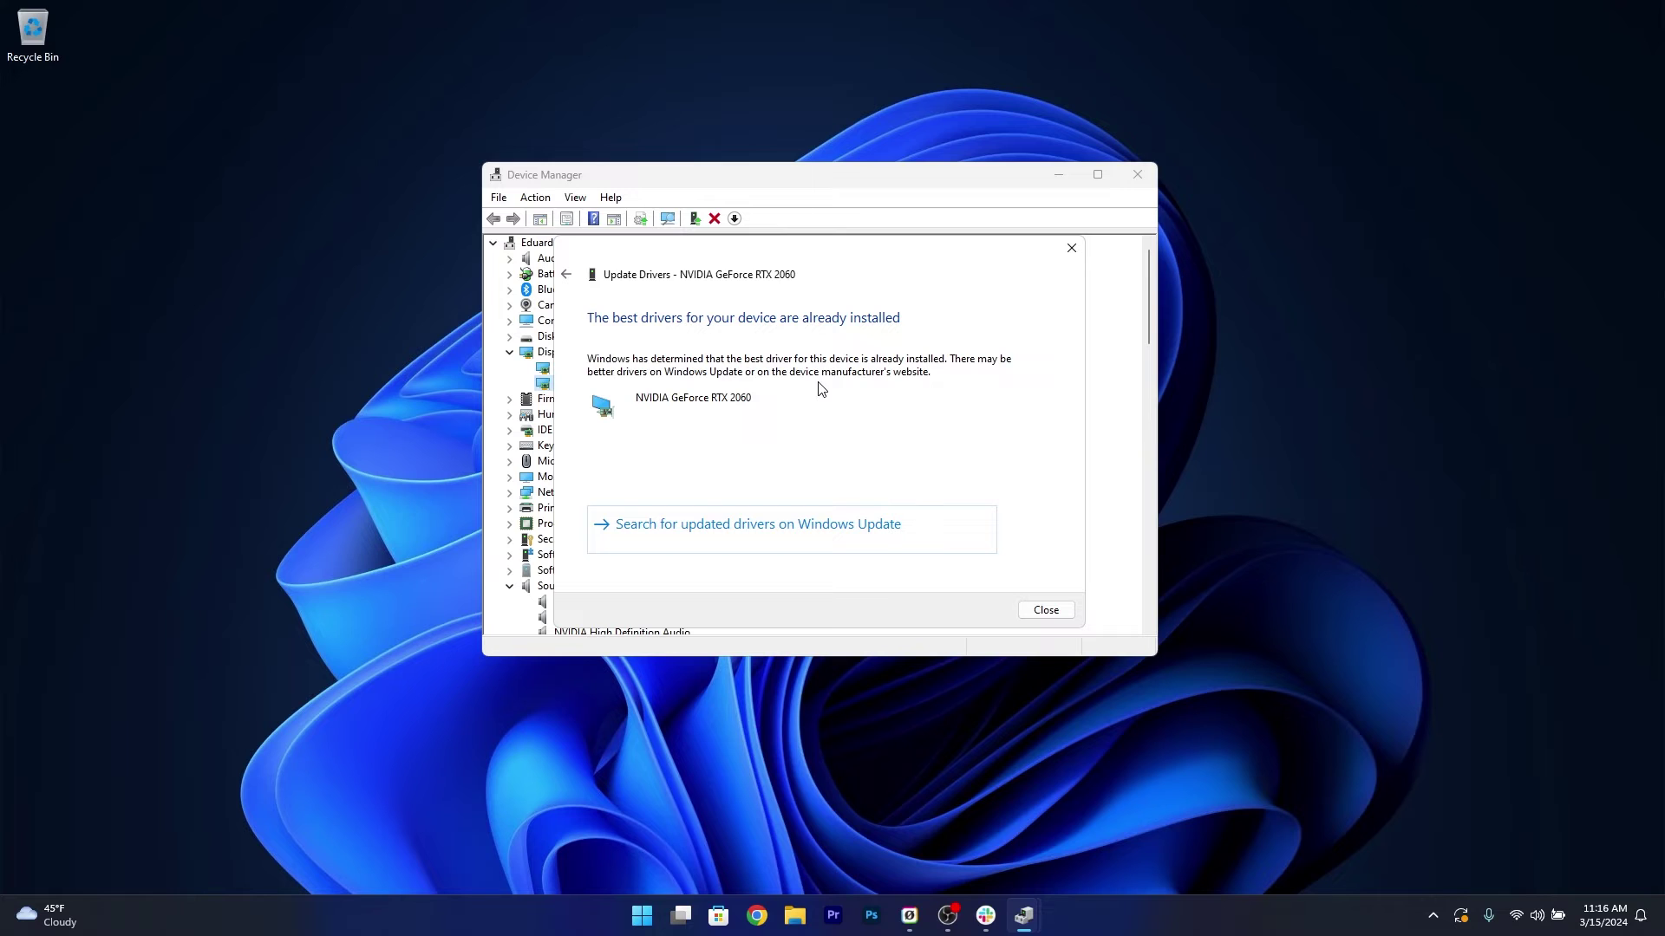
{"action": "left_click", "coordinate": [1072, 248]}
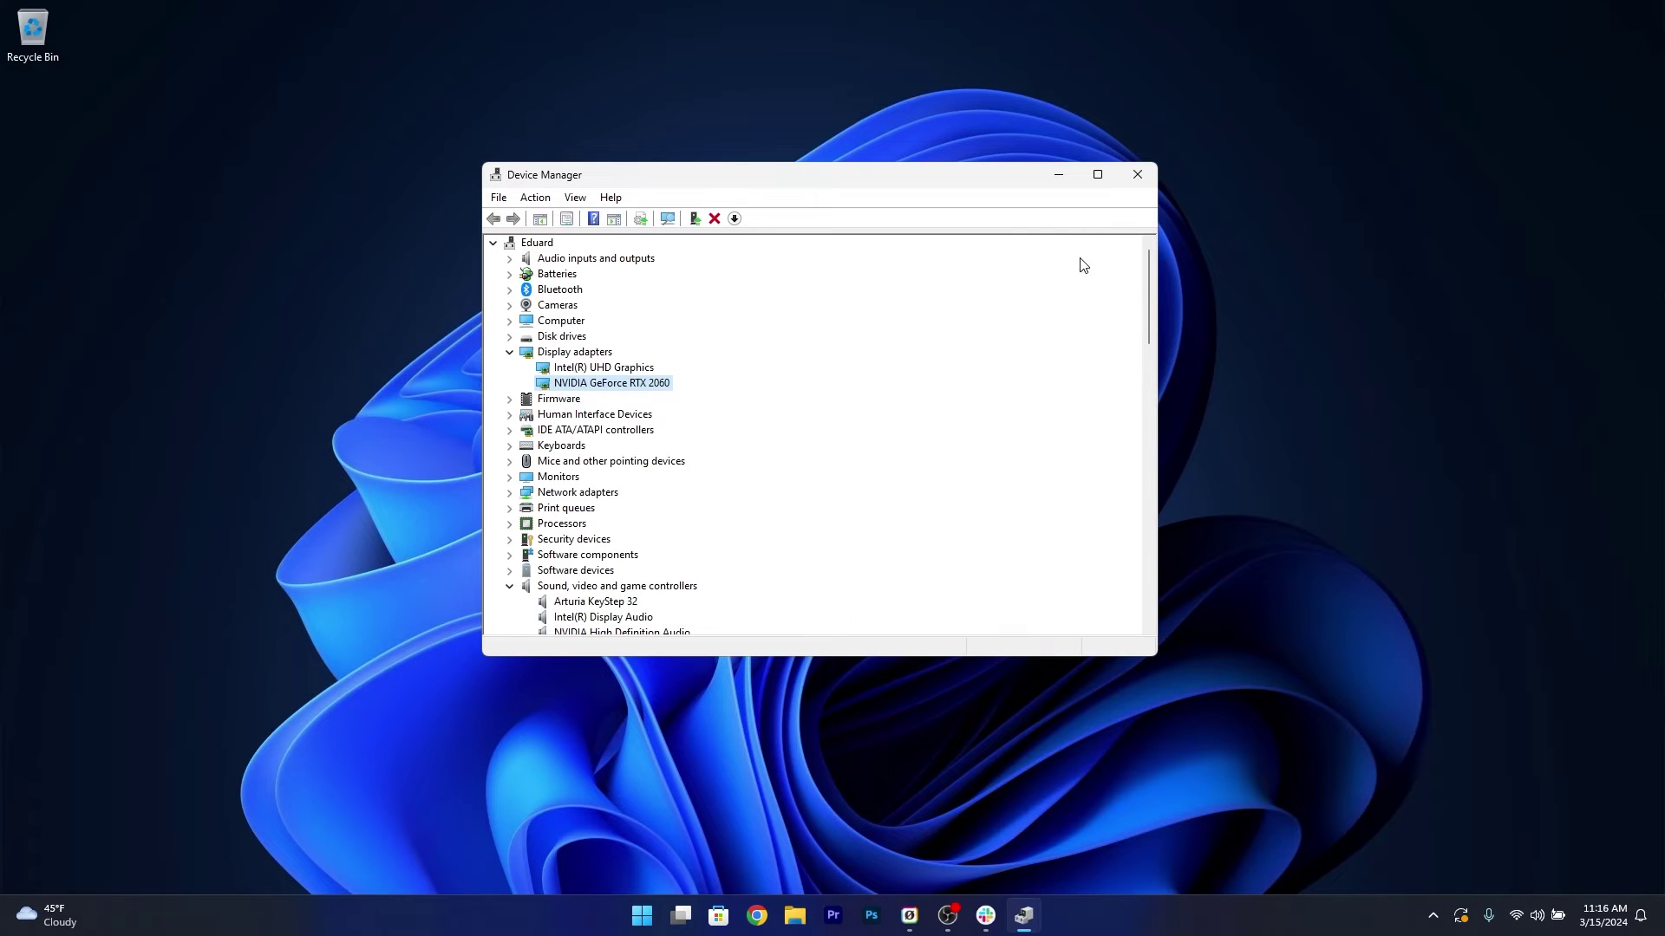
{"action": "left_click", "coordinate": [1140, 176]}
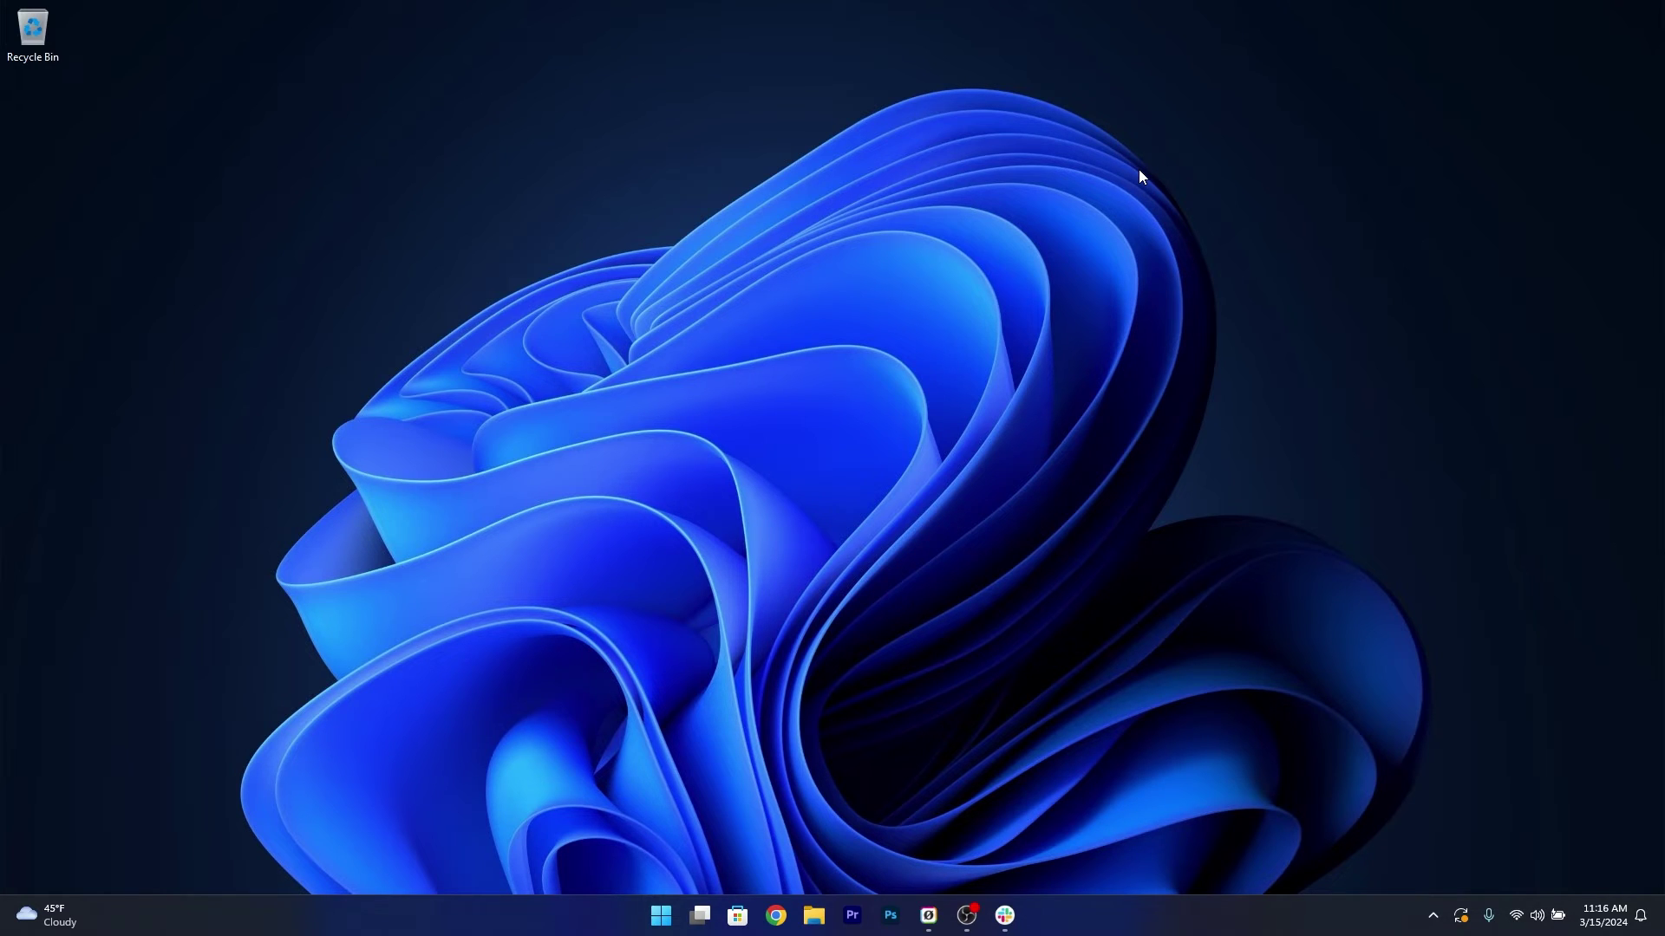
Disable the Avast shields for 10 minutes from the system tray icon.
{"action": "left_click", "coordinate": [1433, 916]}
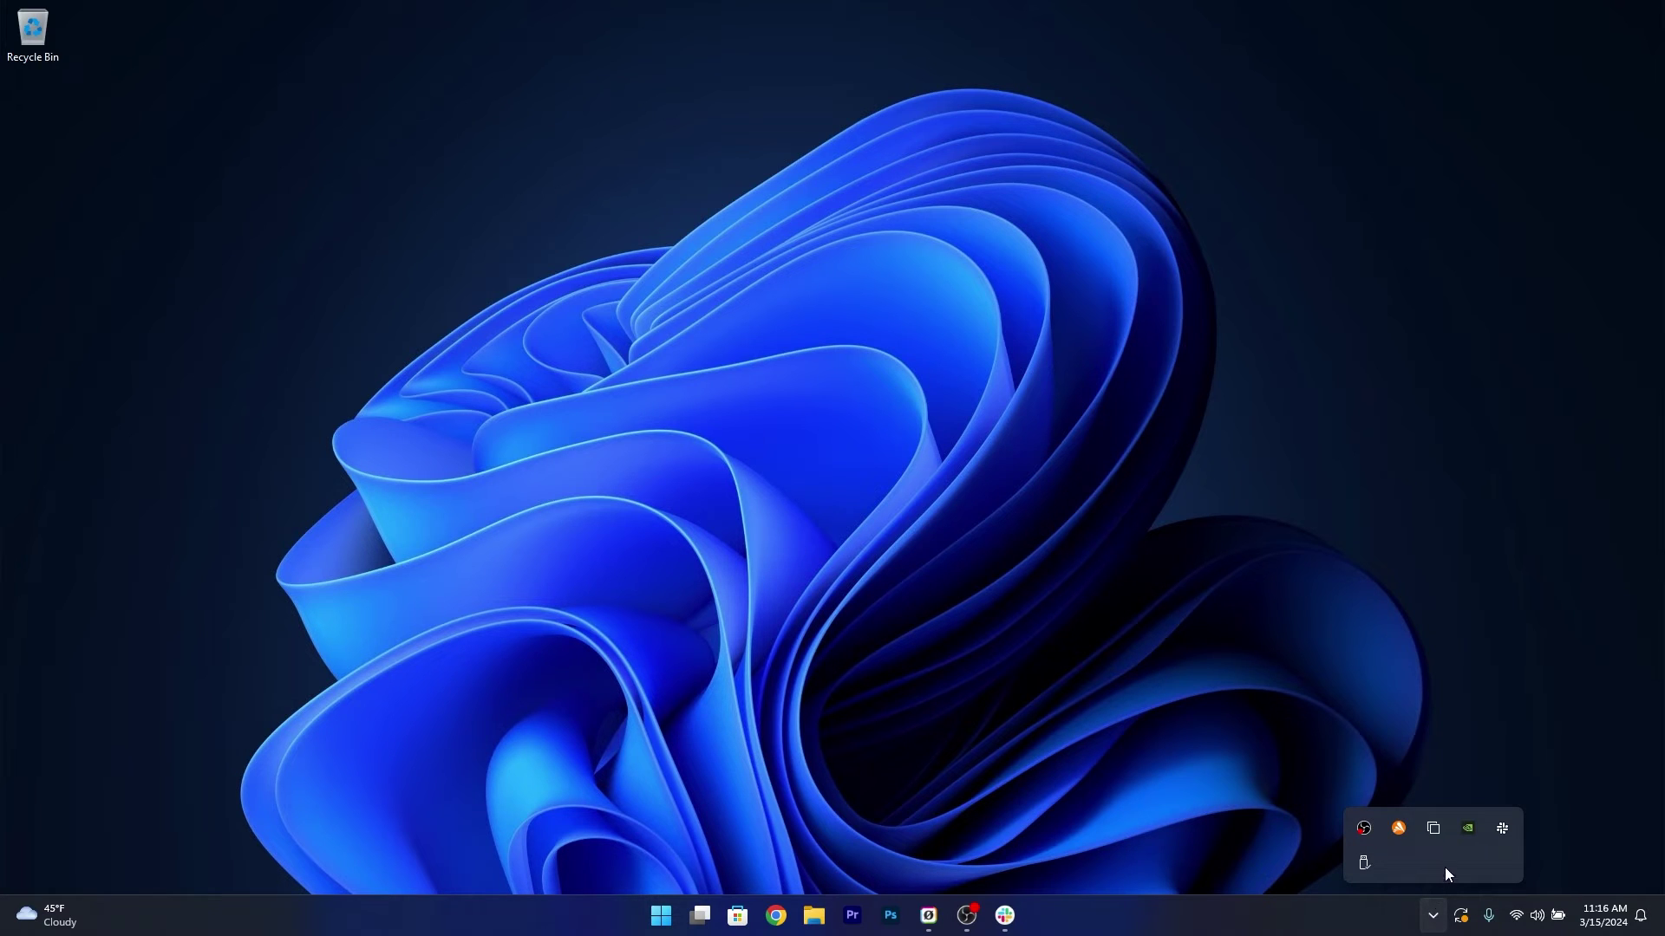
{"action": "right_click", "coordinate": [1397, 833]}
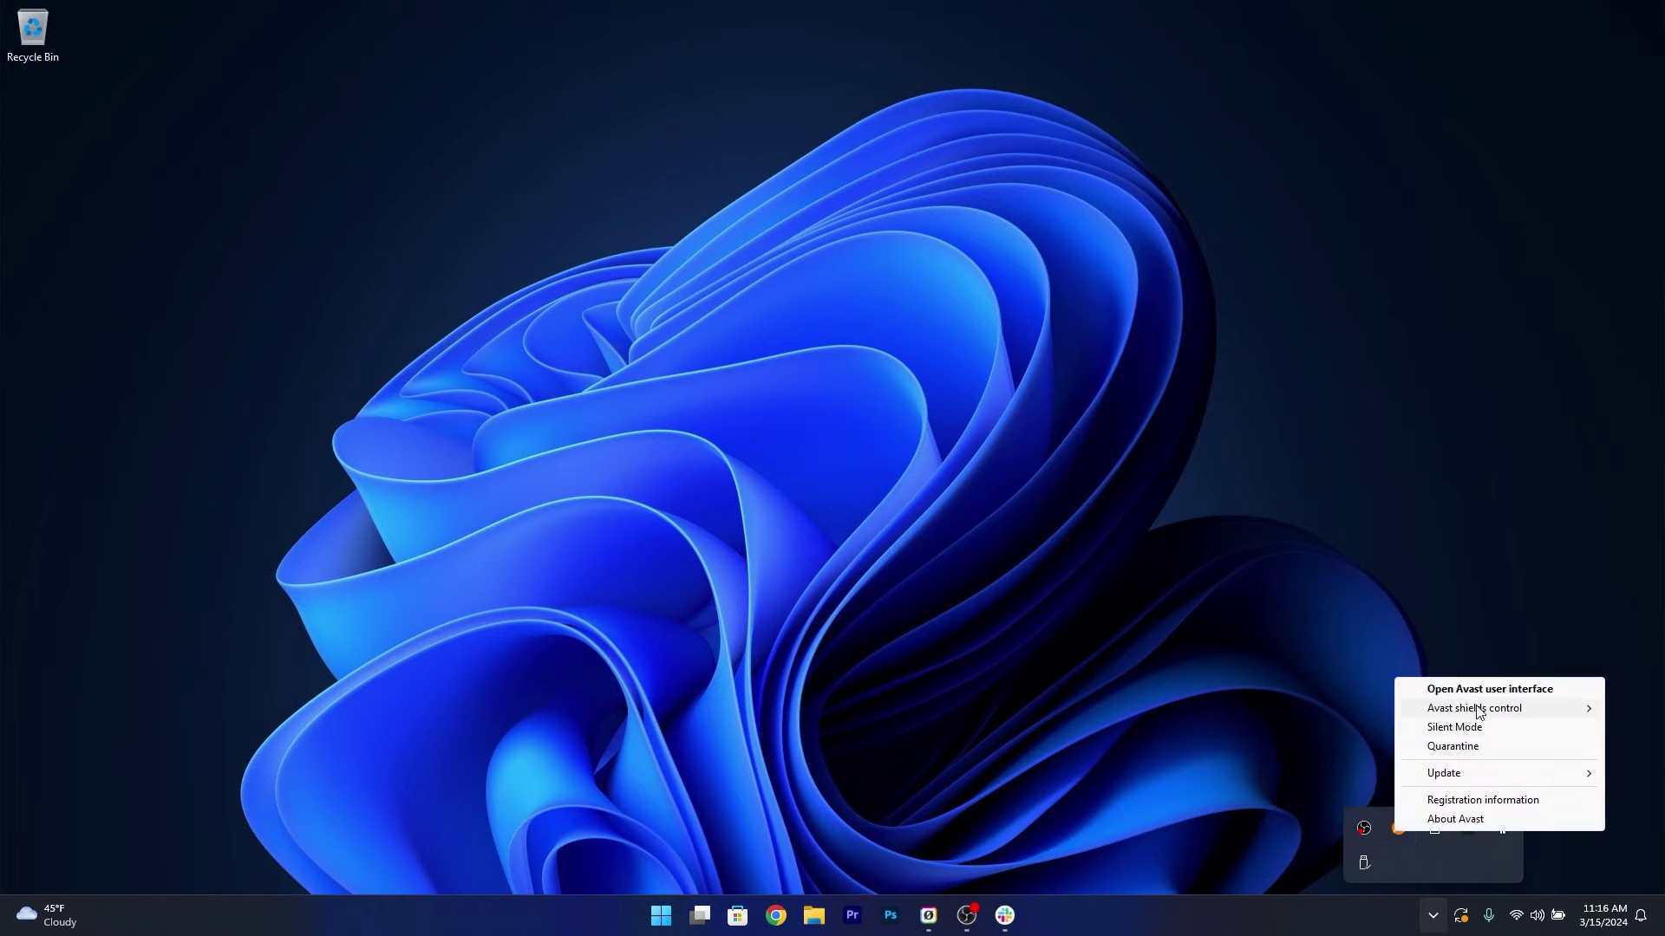
{"action": "mouse_move", "coordinate": [1474, 709]}
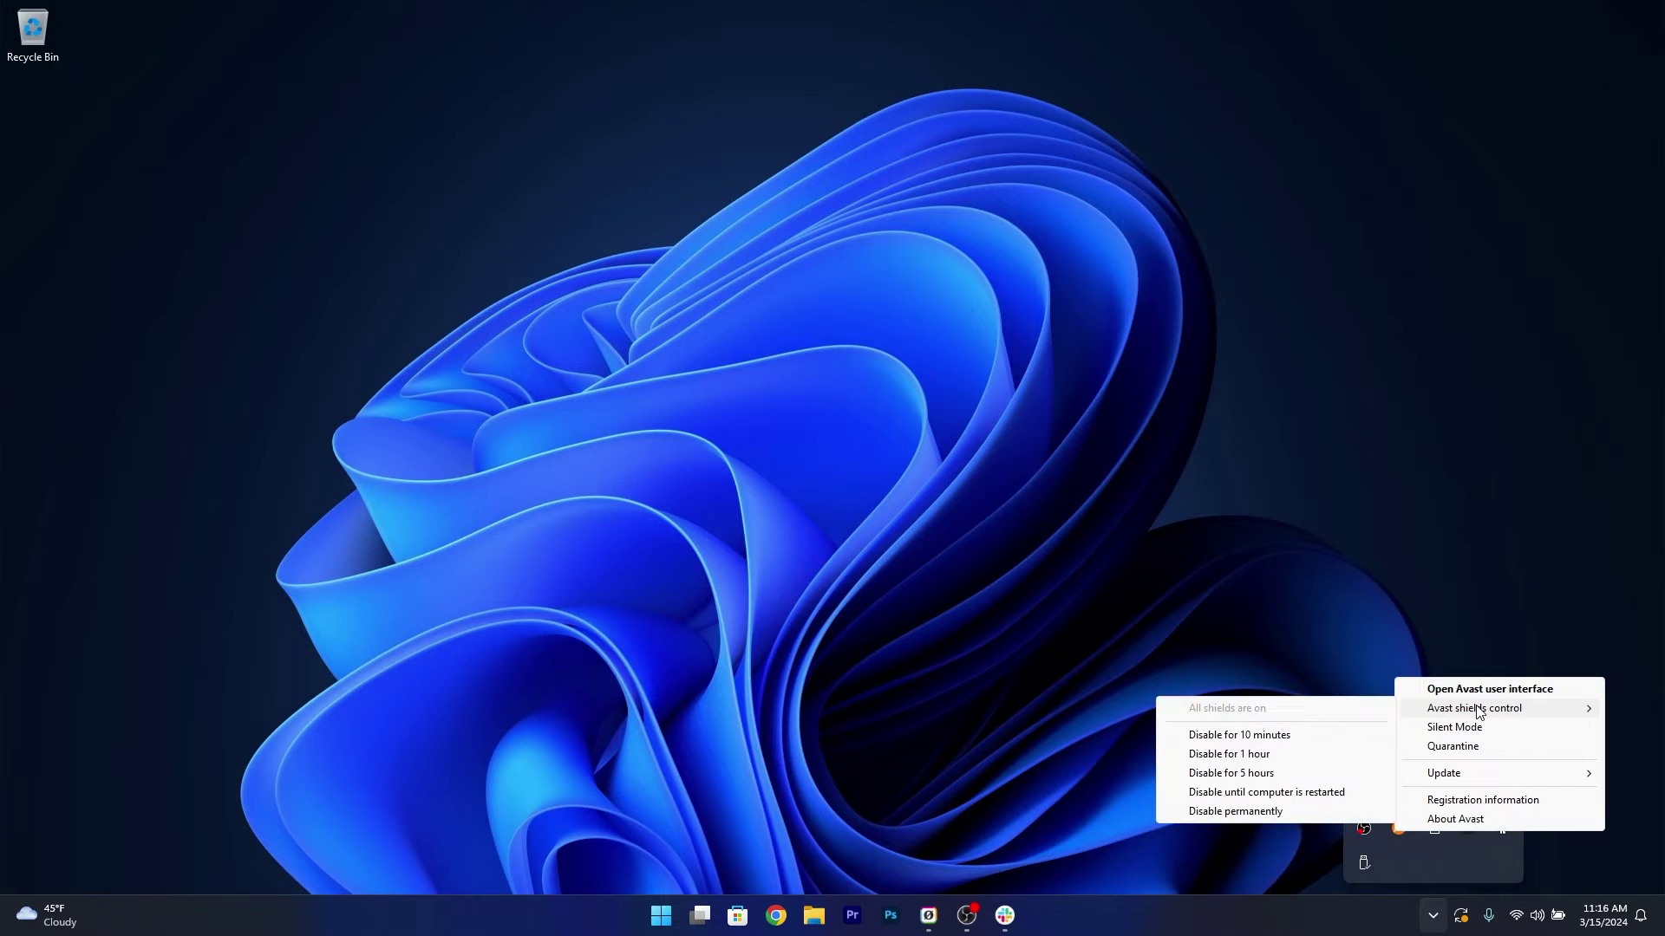
{"action": "left_click", "coordinate": [1267, 735]}
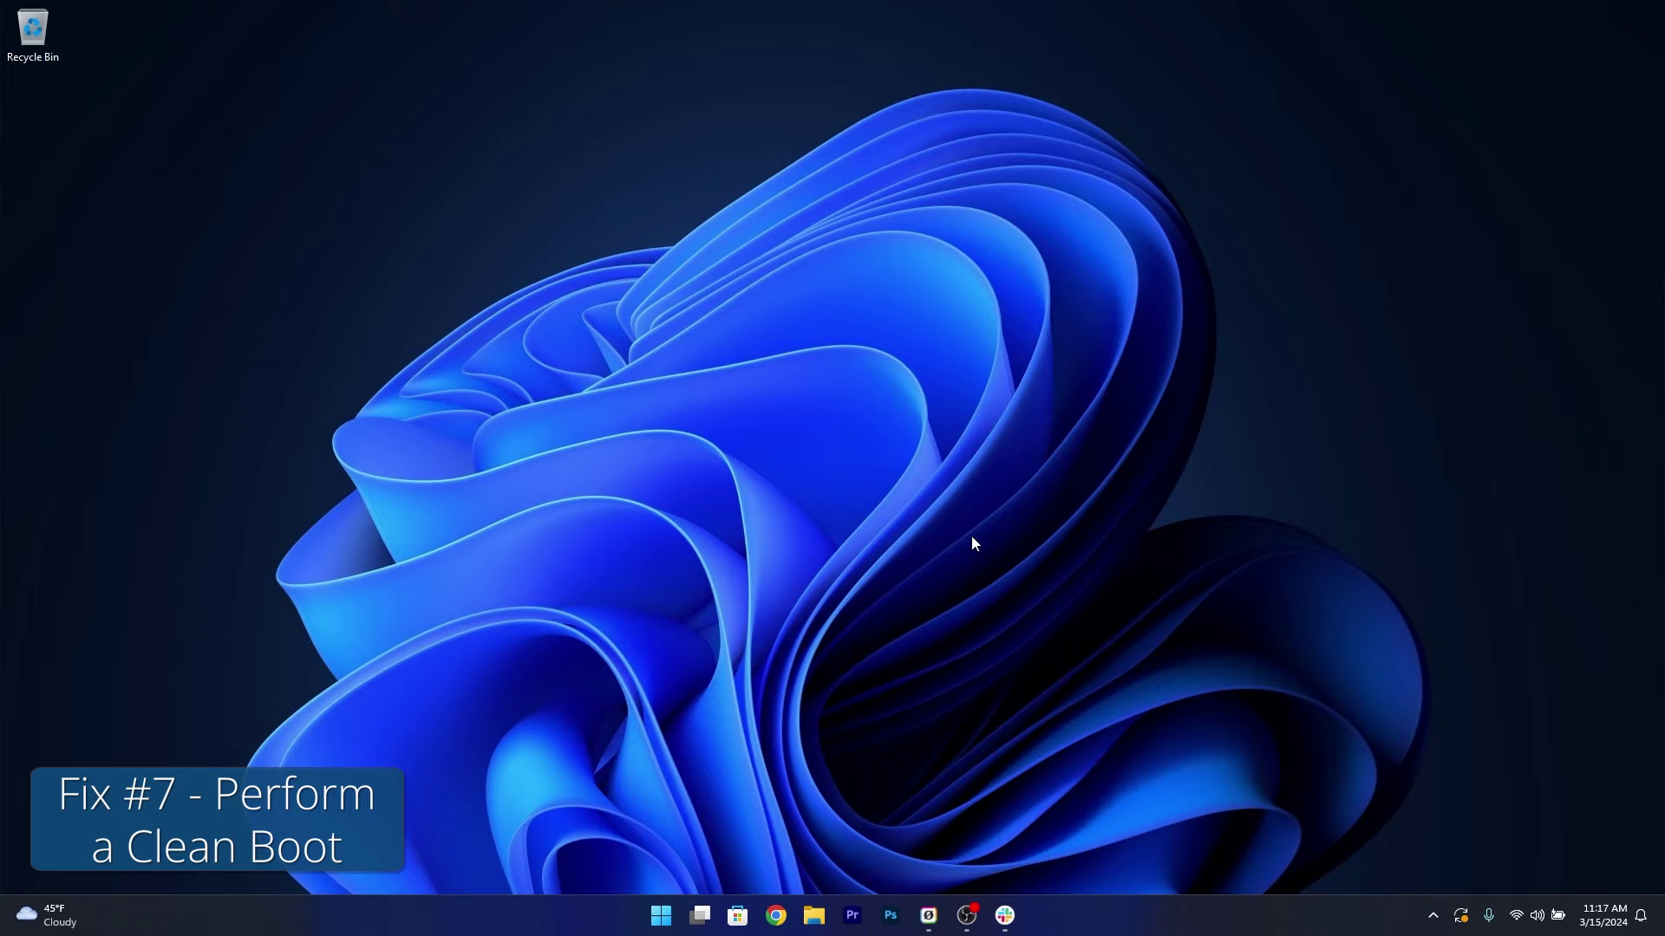
Run msconfig, hide all Microsoft services on the Services tab, and disable the rest.
{"action": "left_click", "coordinate": [656, 923]}
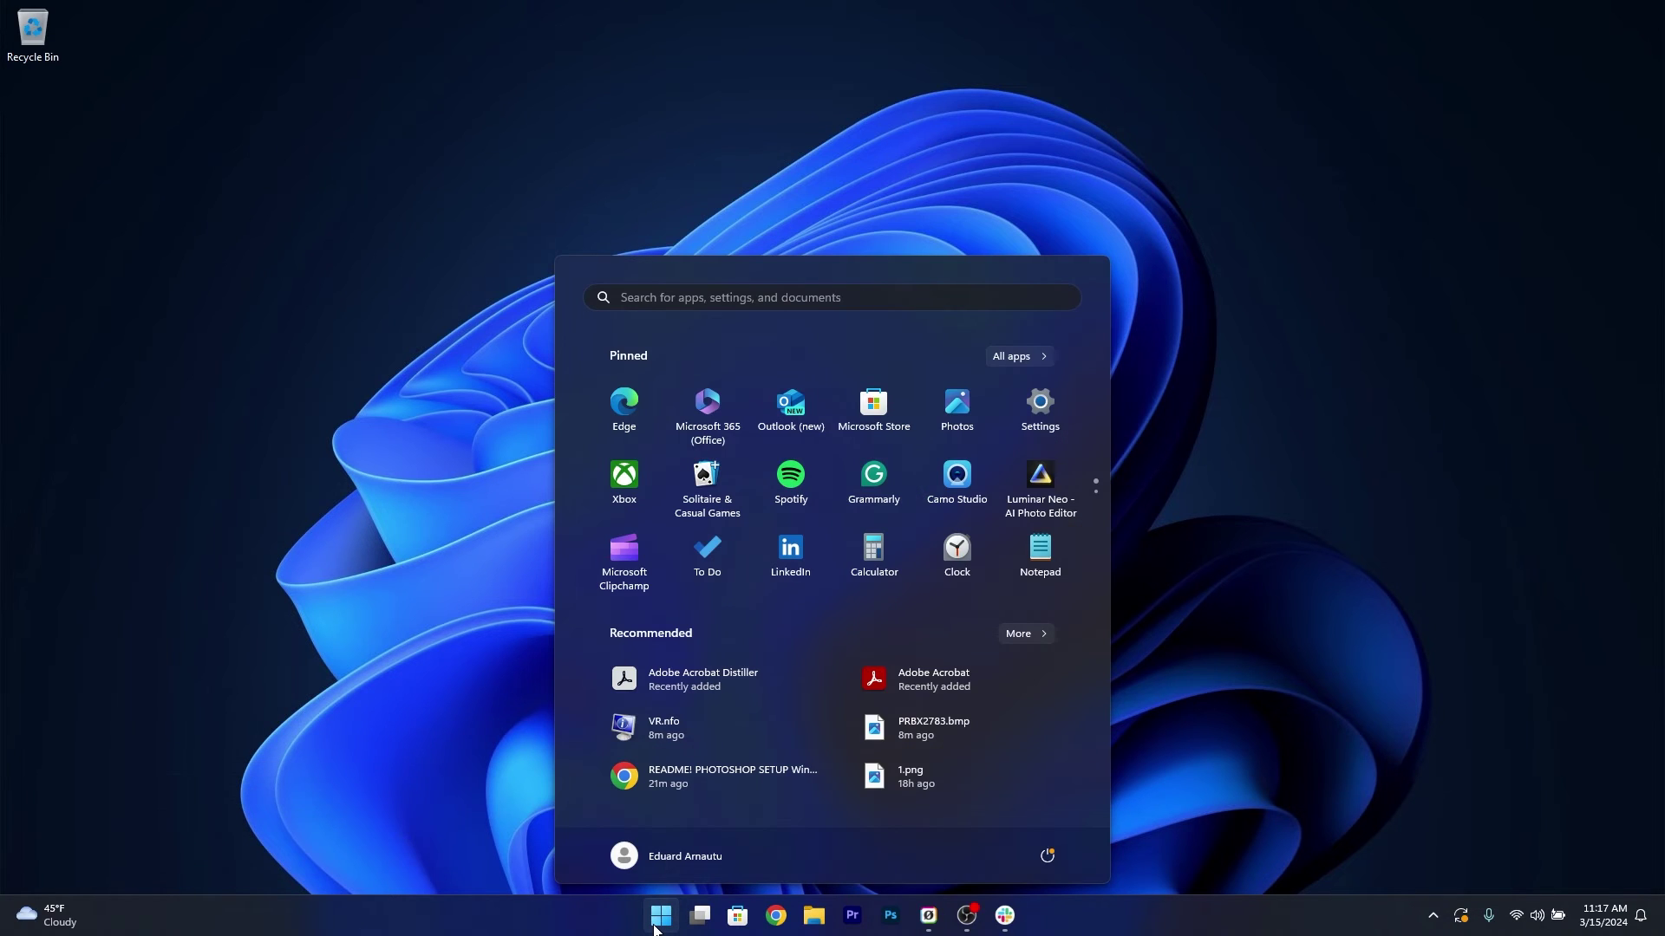
{"action": "type", "text": "msconfig"}
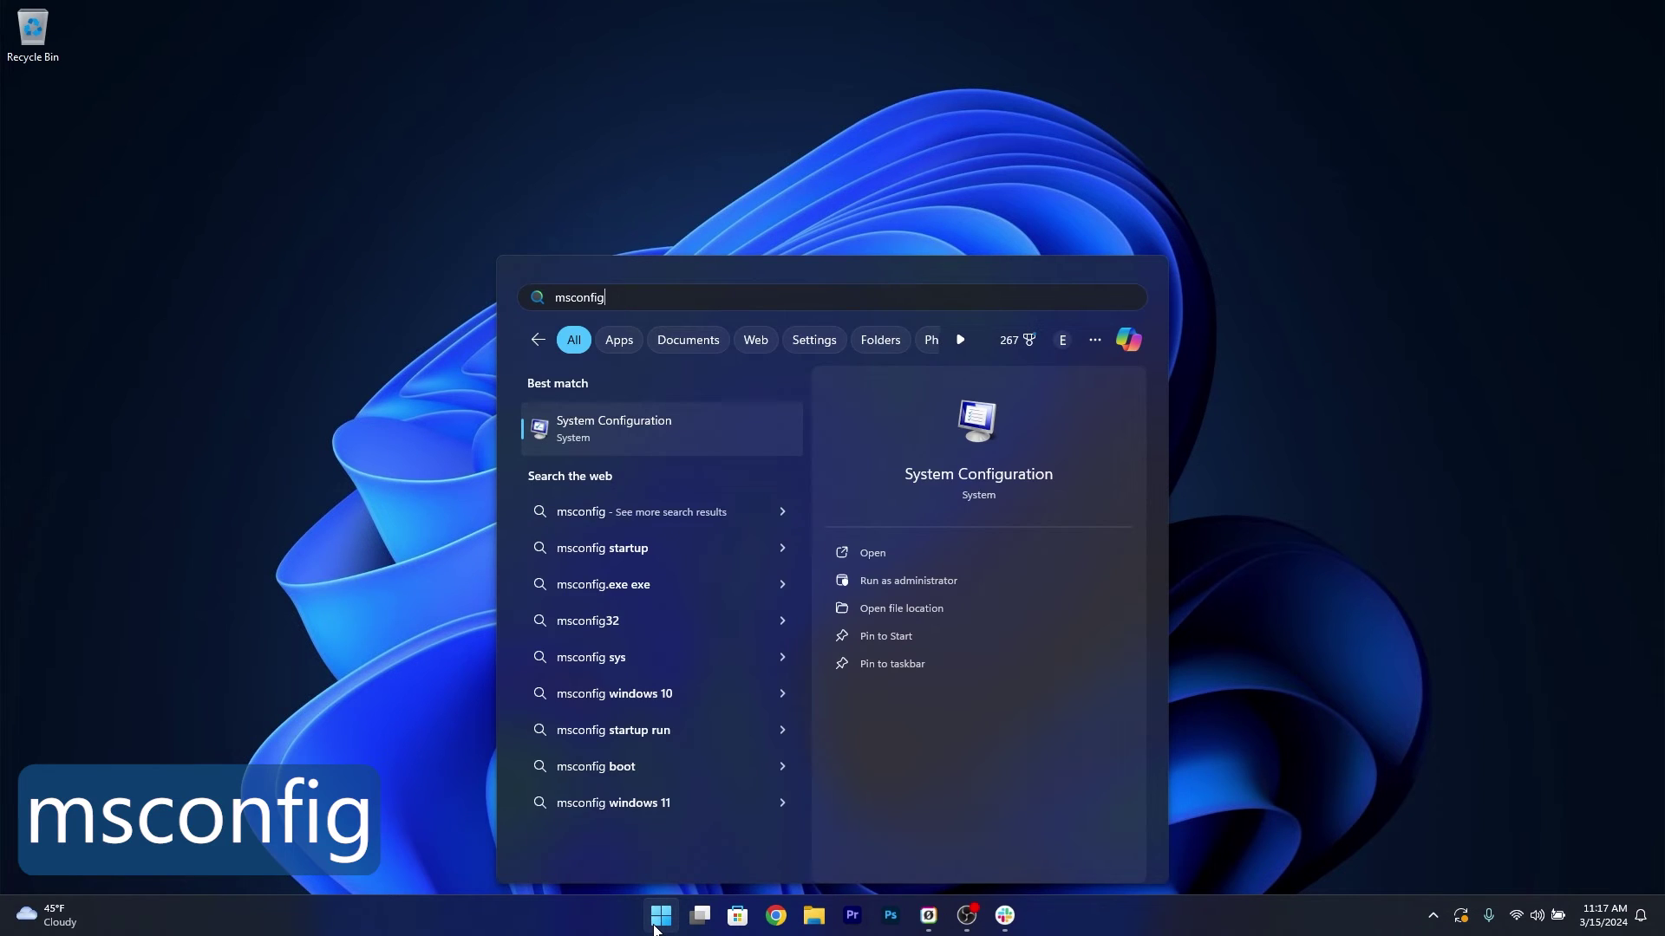
{"action": "left_click", "coordinate": [627, 421]}
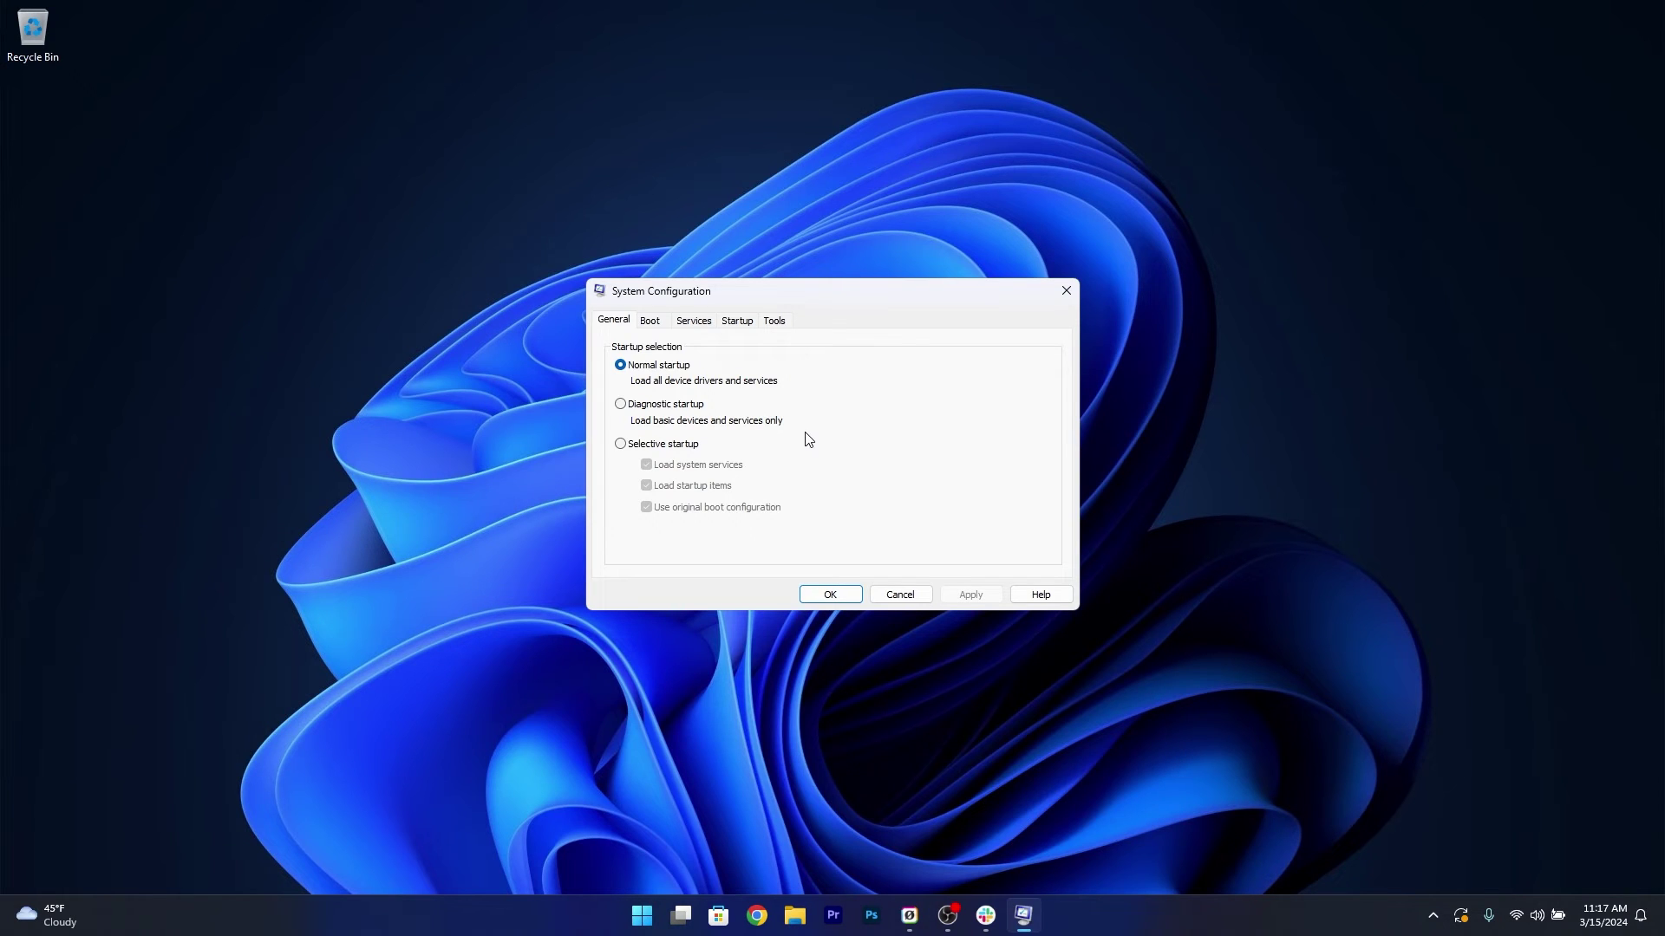
{"action": "left_click", "coordinate": [691, 323]}
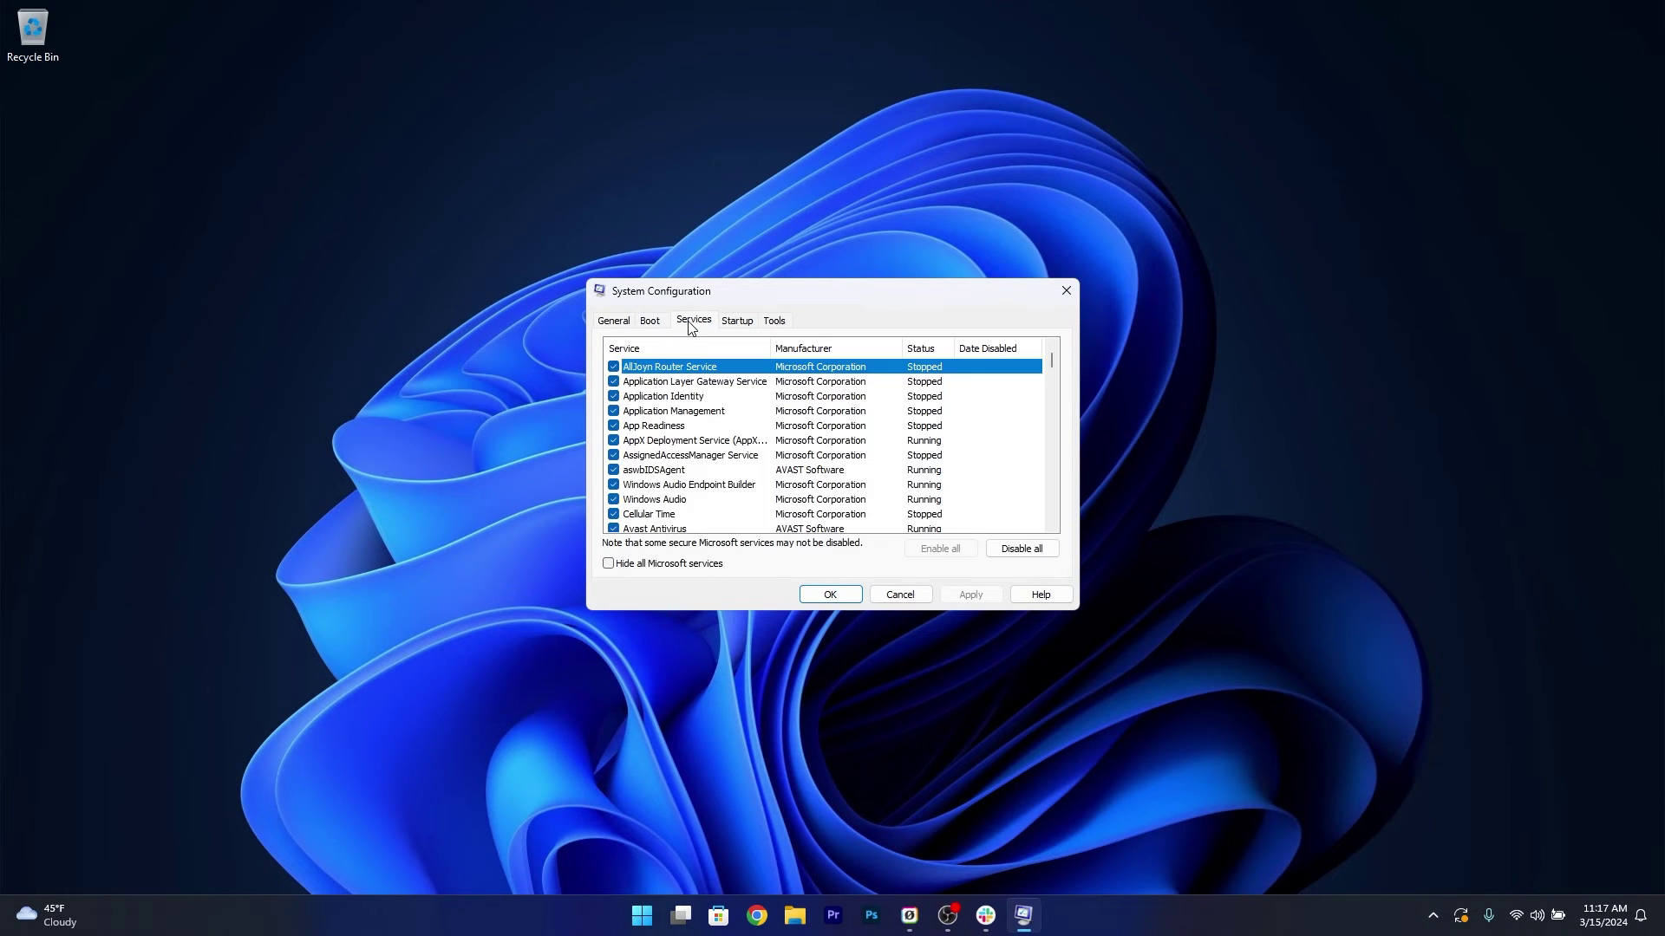
{"action": "left_click", "coordinate": [610, 565]}
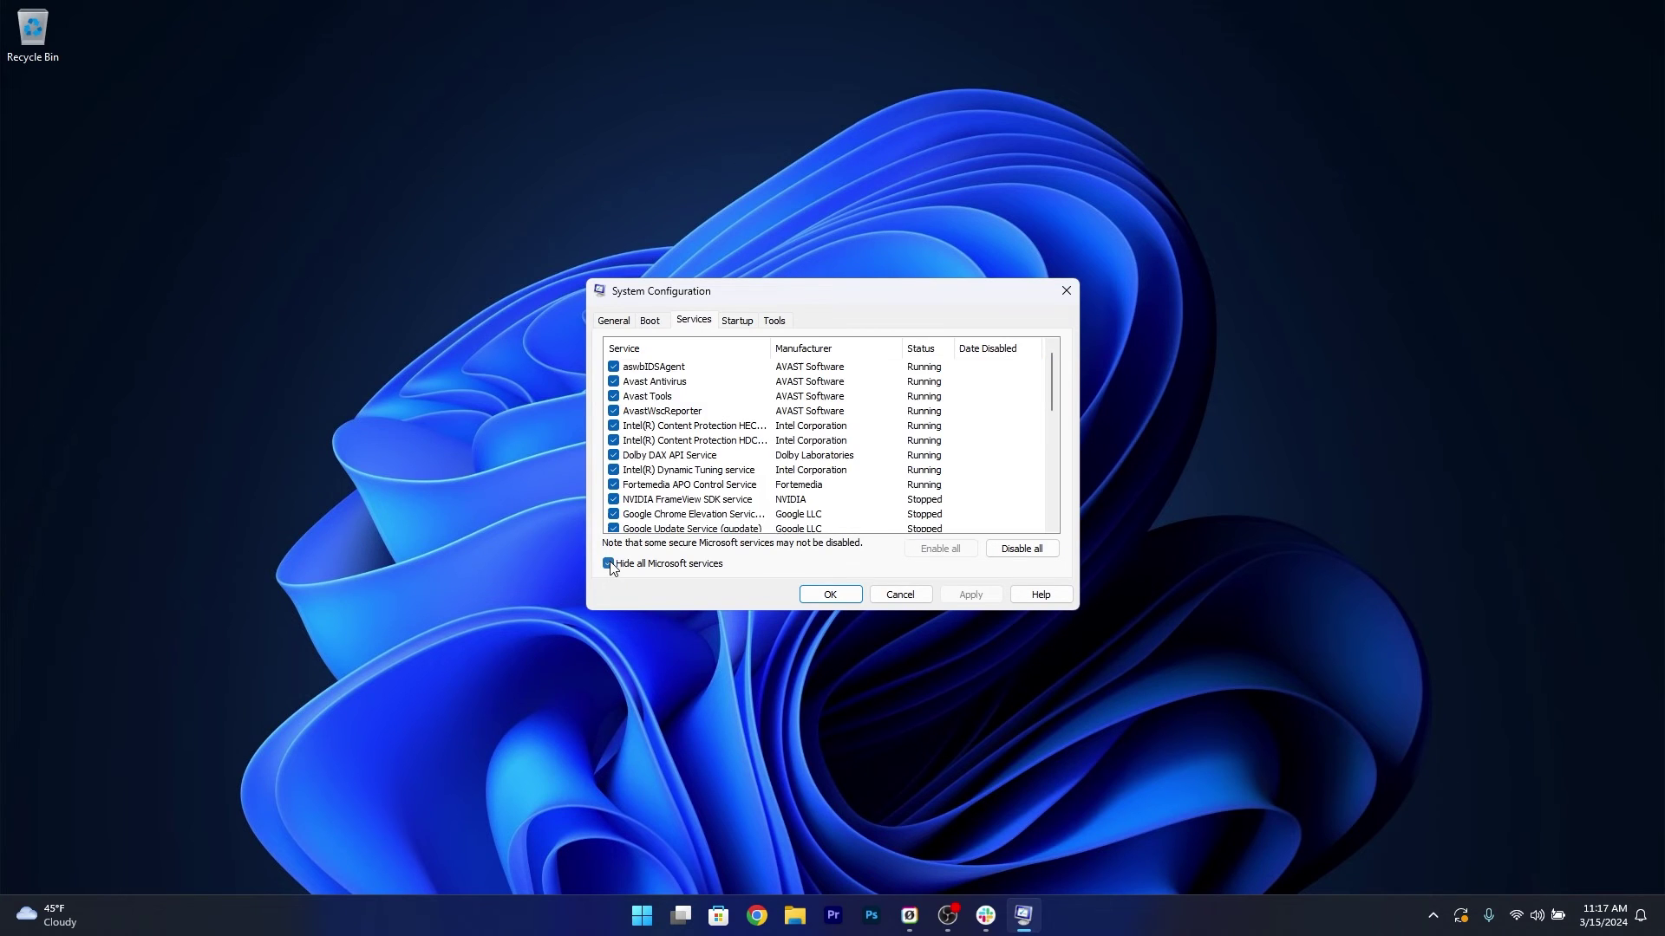
{"action": "left_click", "coordinate": [1036, 549]}
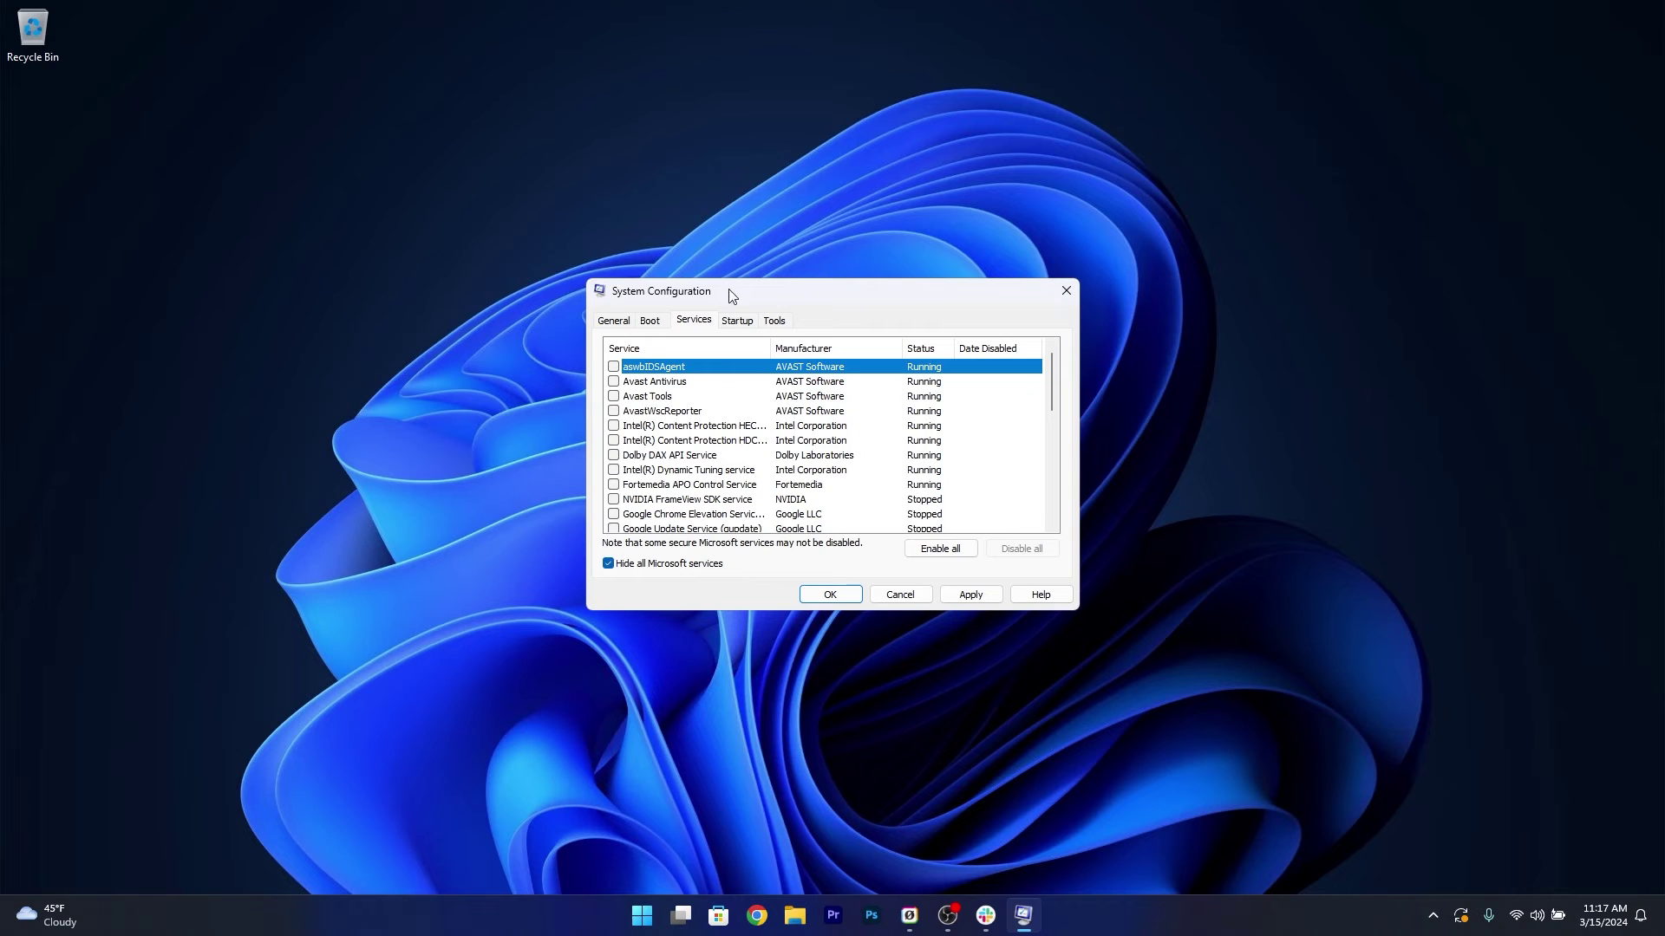
Review startup apps in Task Manager from the Startup tab, then close Task Manager and cancel System Configuration.
{"action": "left_click", "coordinate": [736, 322]}
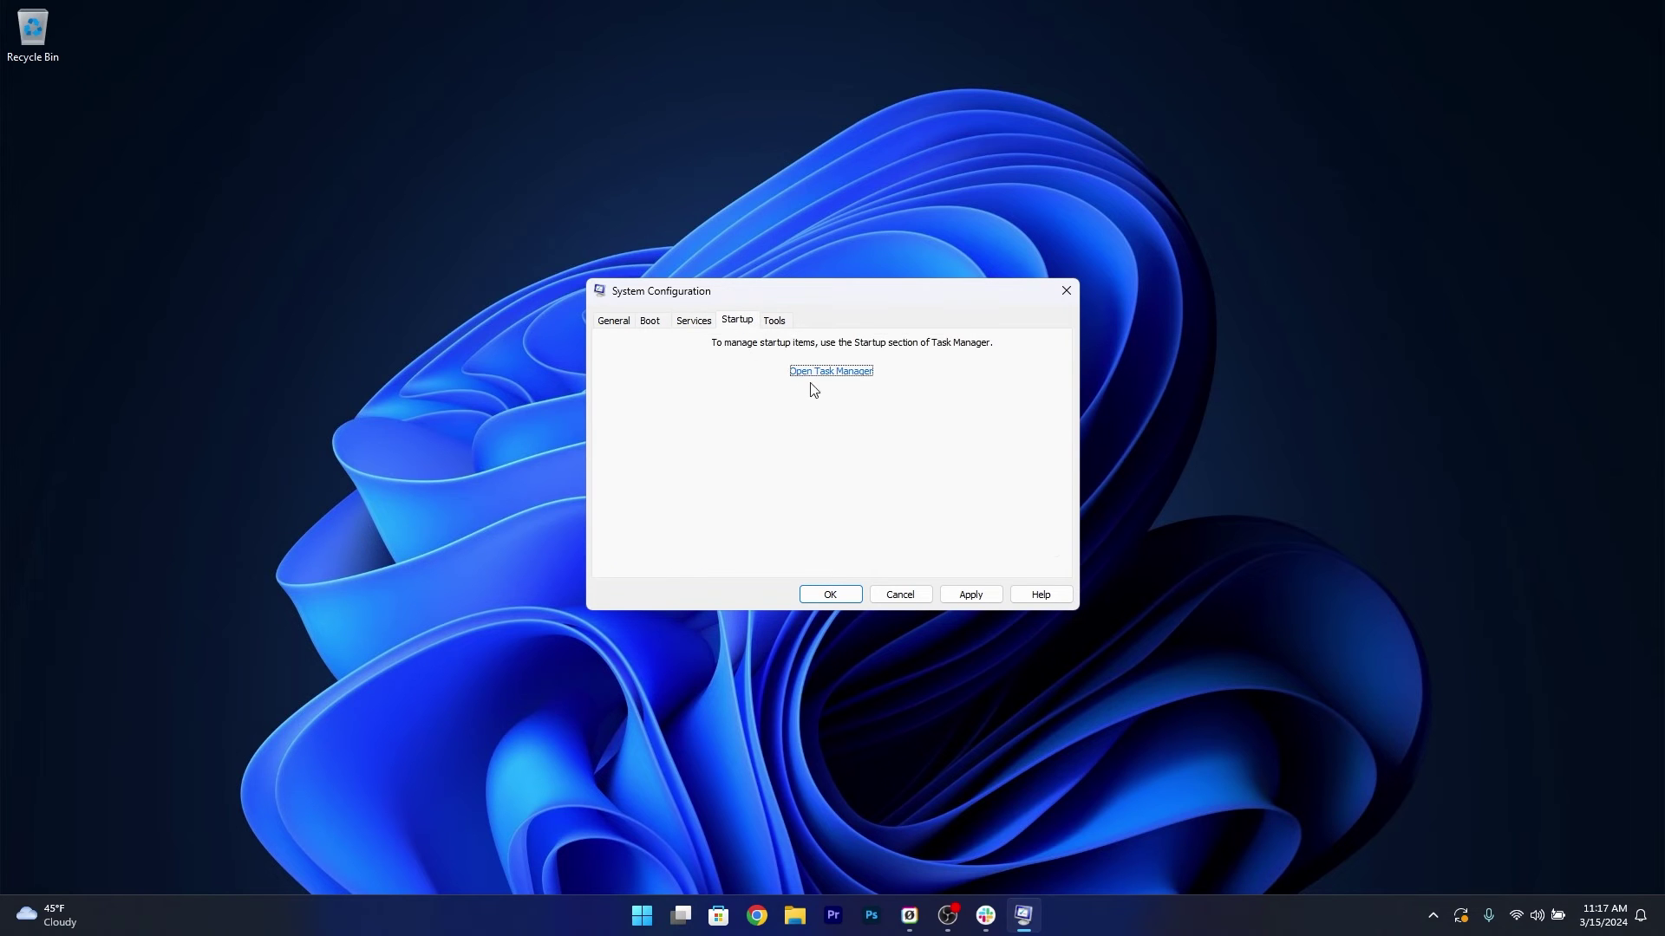
{"action": "left_click", "coordinate": [856, 373]}
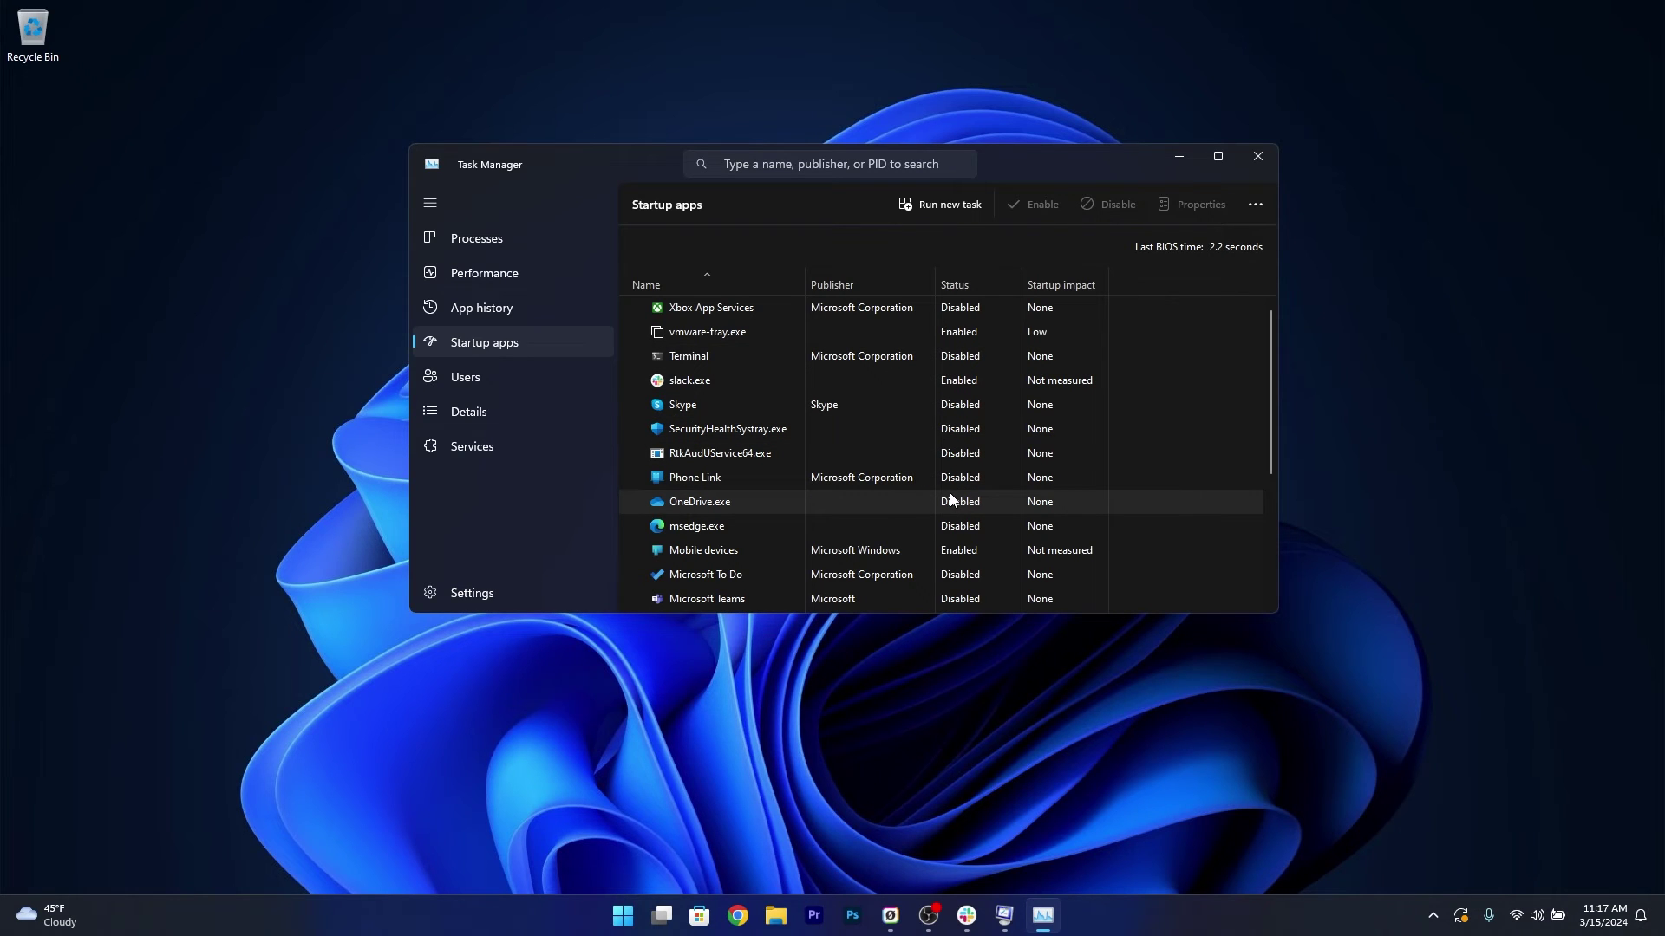
{"action": "left_click", "coordinate": [1259, 154]}
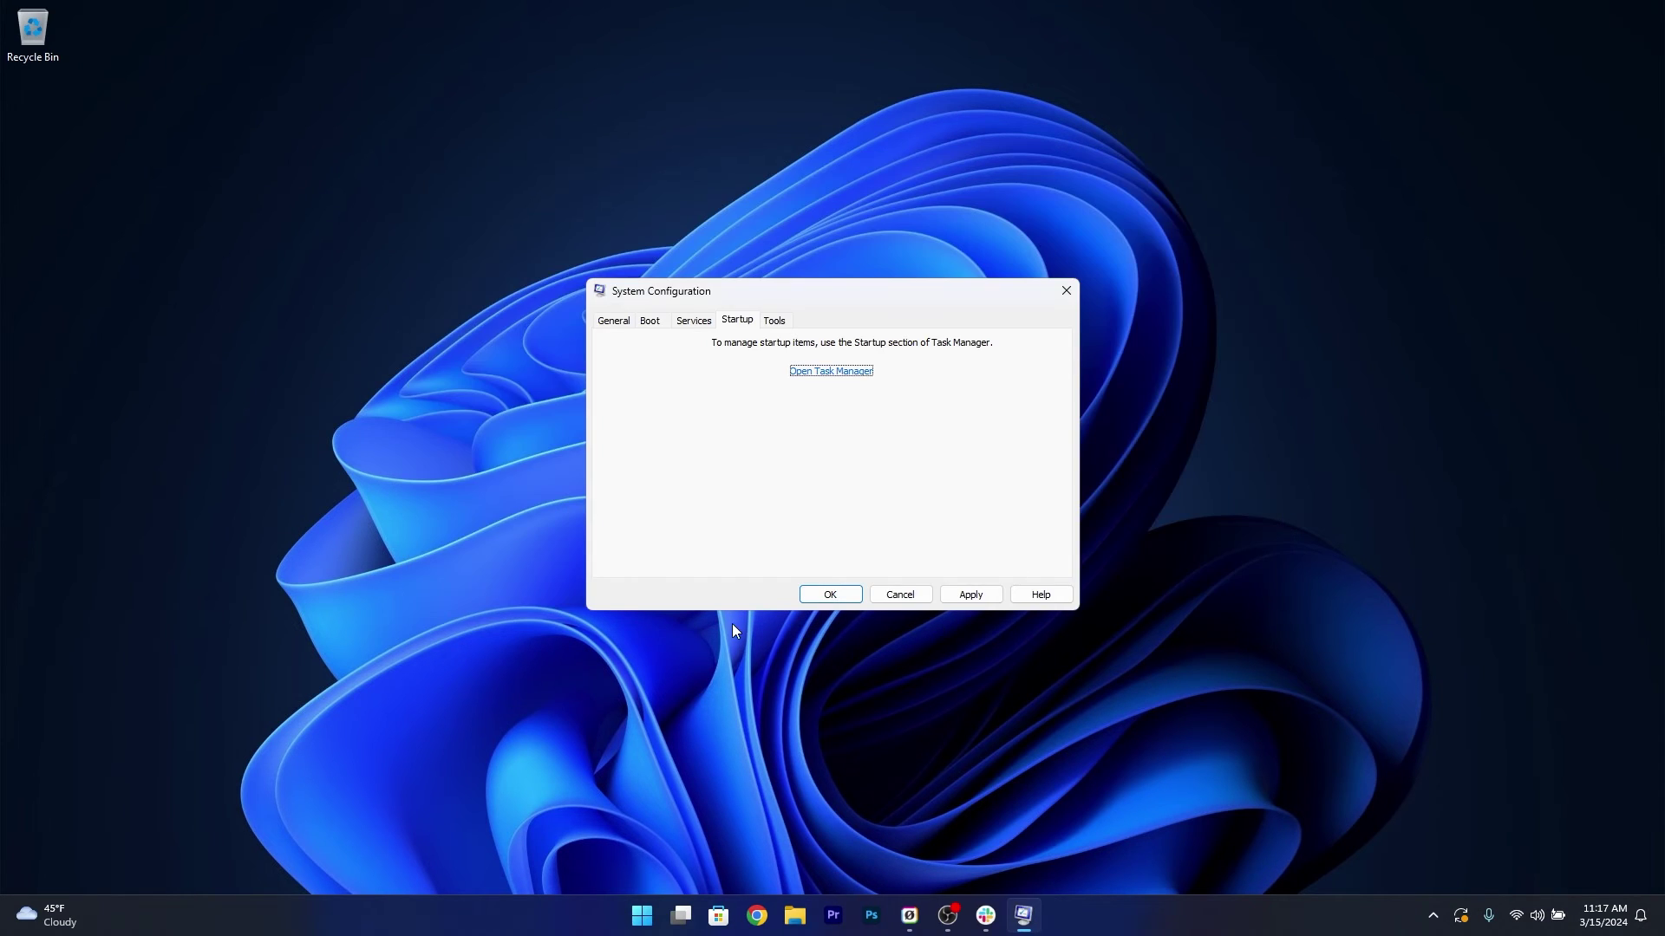
{"action": "left_click", "coordinate": [899, 595]}
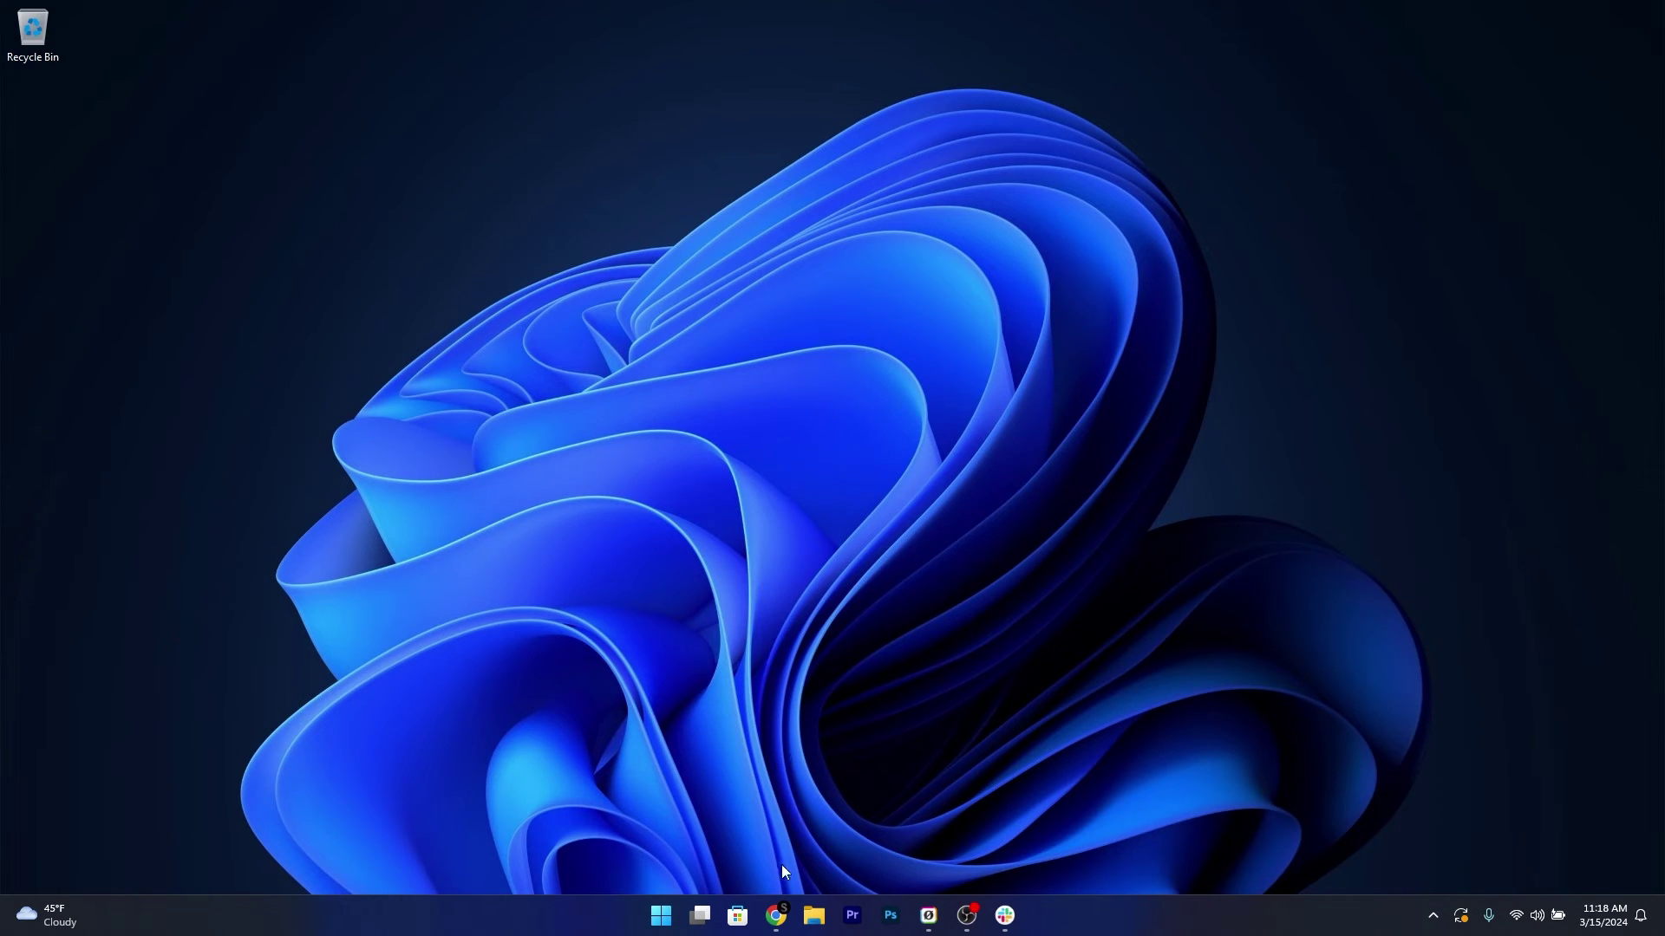
Search the Microsoft Update Catalog for KB5035853.
{"action": "left_click", "coordinate": [776, 915]}
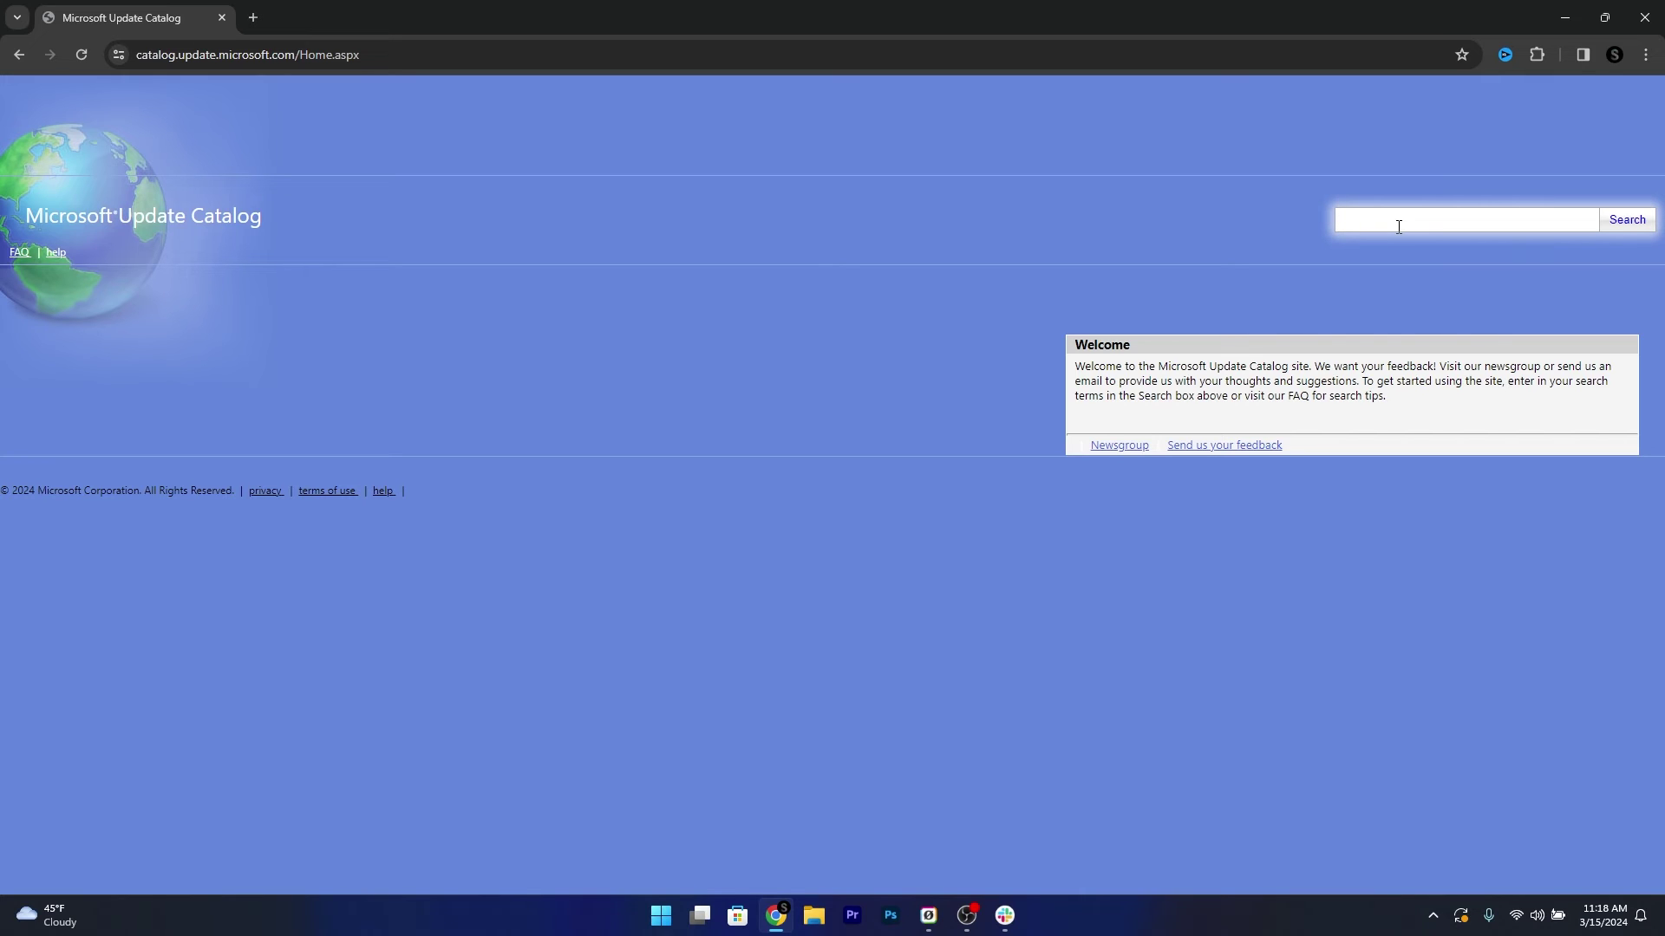
{"action": "type", "text": "KB5035853"}
{"action": "left_click", "coordinate": [1626, 228]}
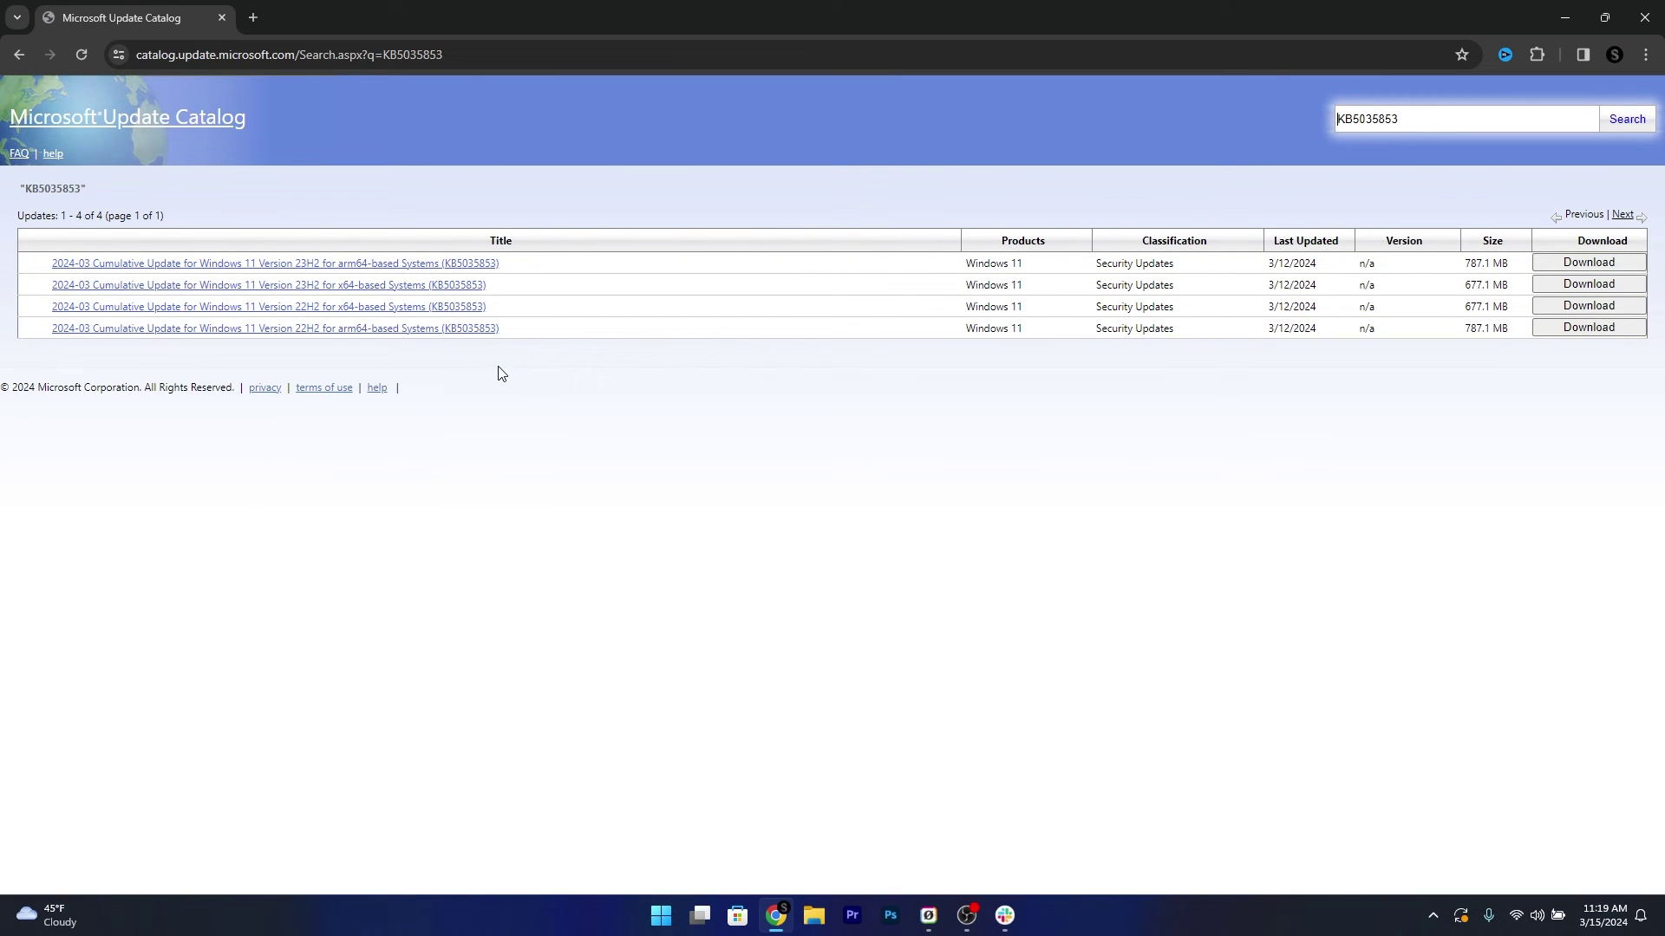
Download the Windows 11 23H2 x64 .msu package to the Desktop and close the browser windows.
{"action": "left_click", "coordinate": [1583, 291]}
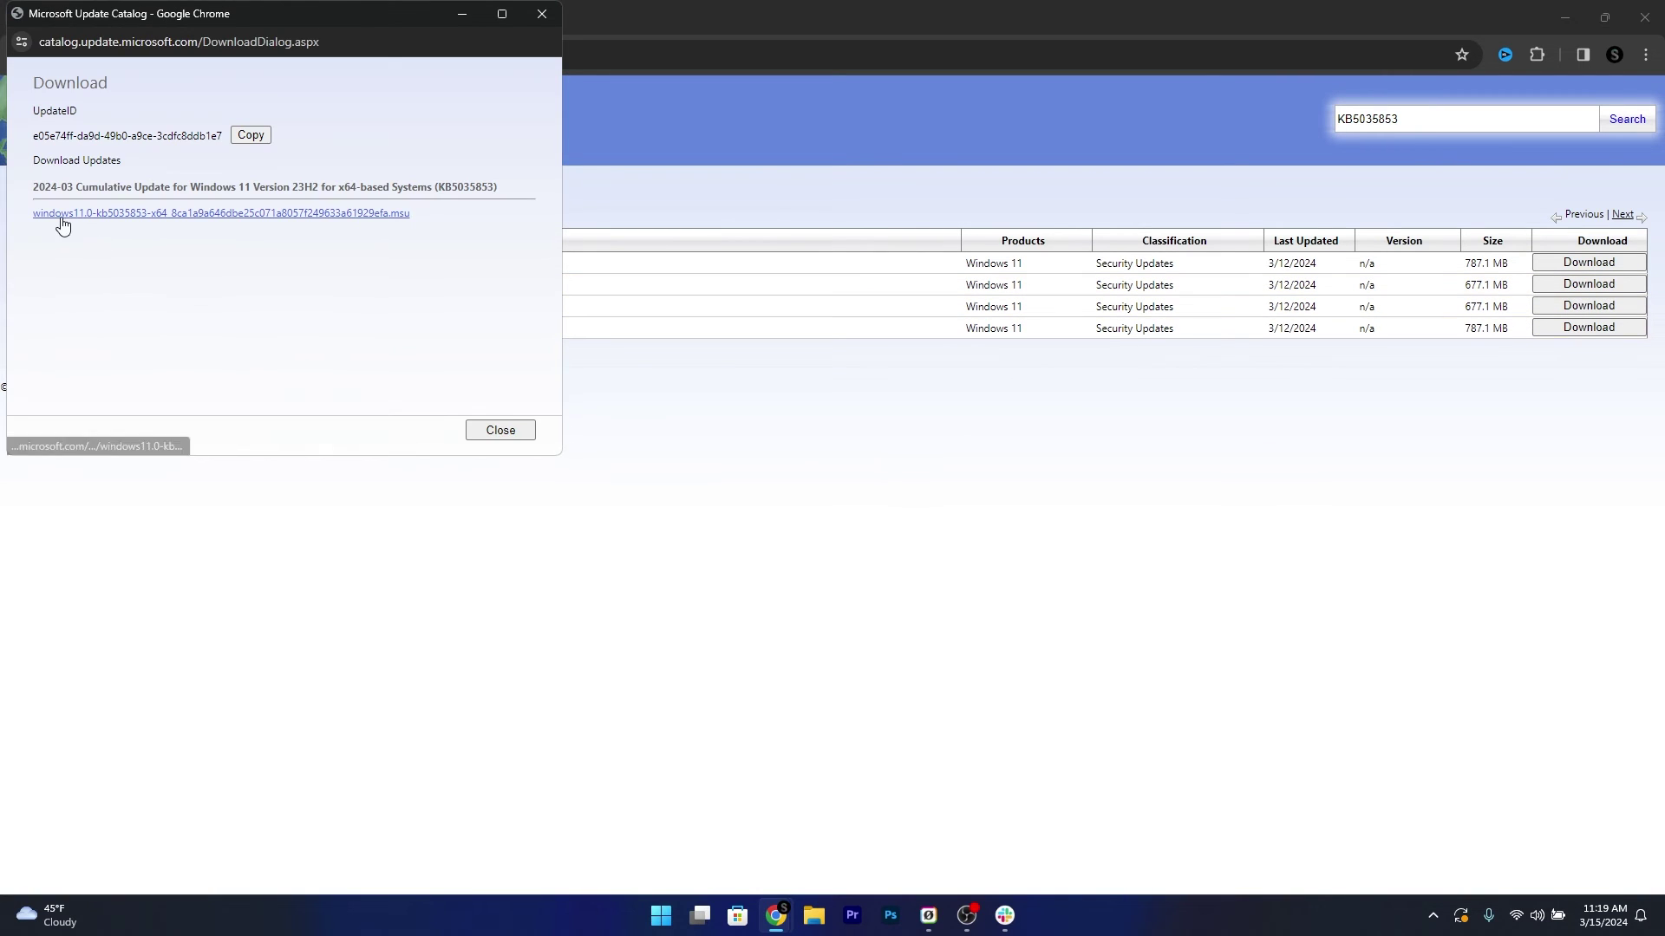
{"action": "left_click", "coordinate": [66, 214]}
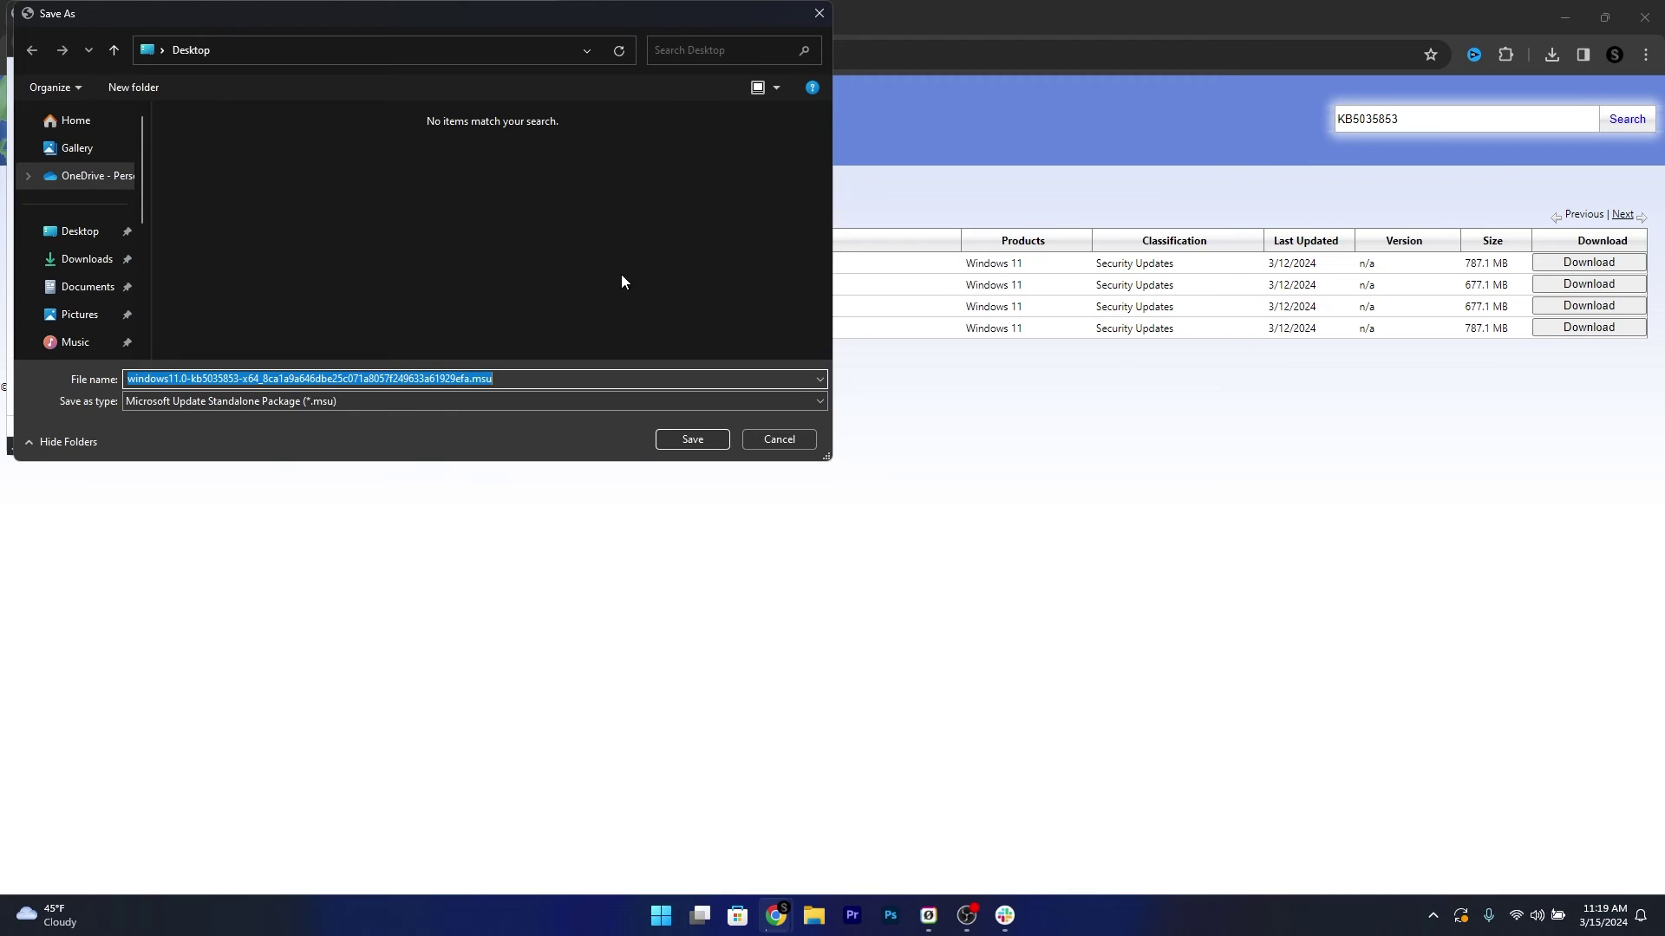
{"action": "left_click", "coordinate": [692, 439]}
{"action": "left_click", "coordinate": [754, 457]}
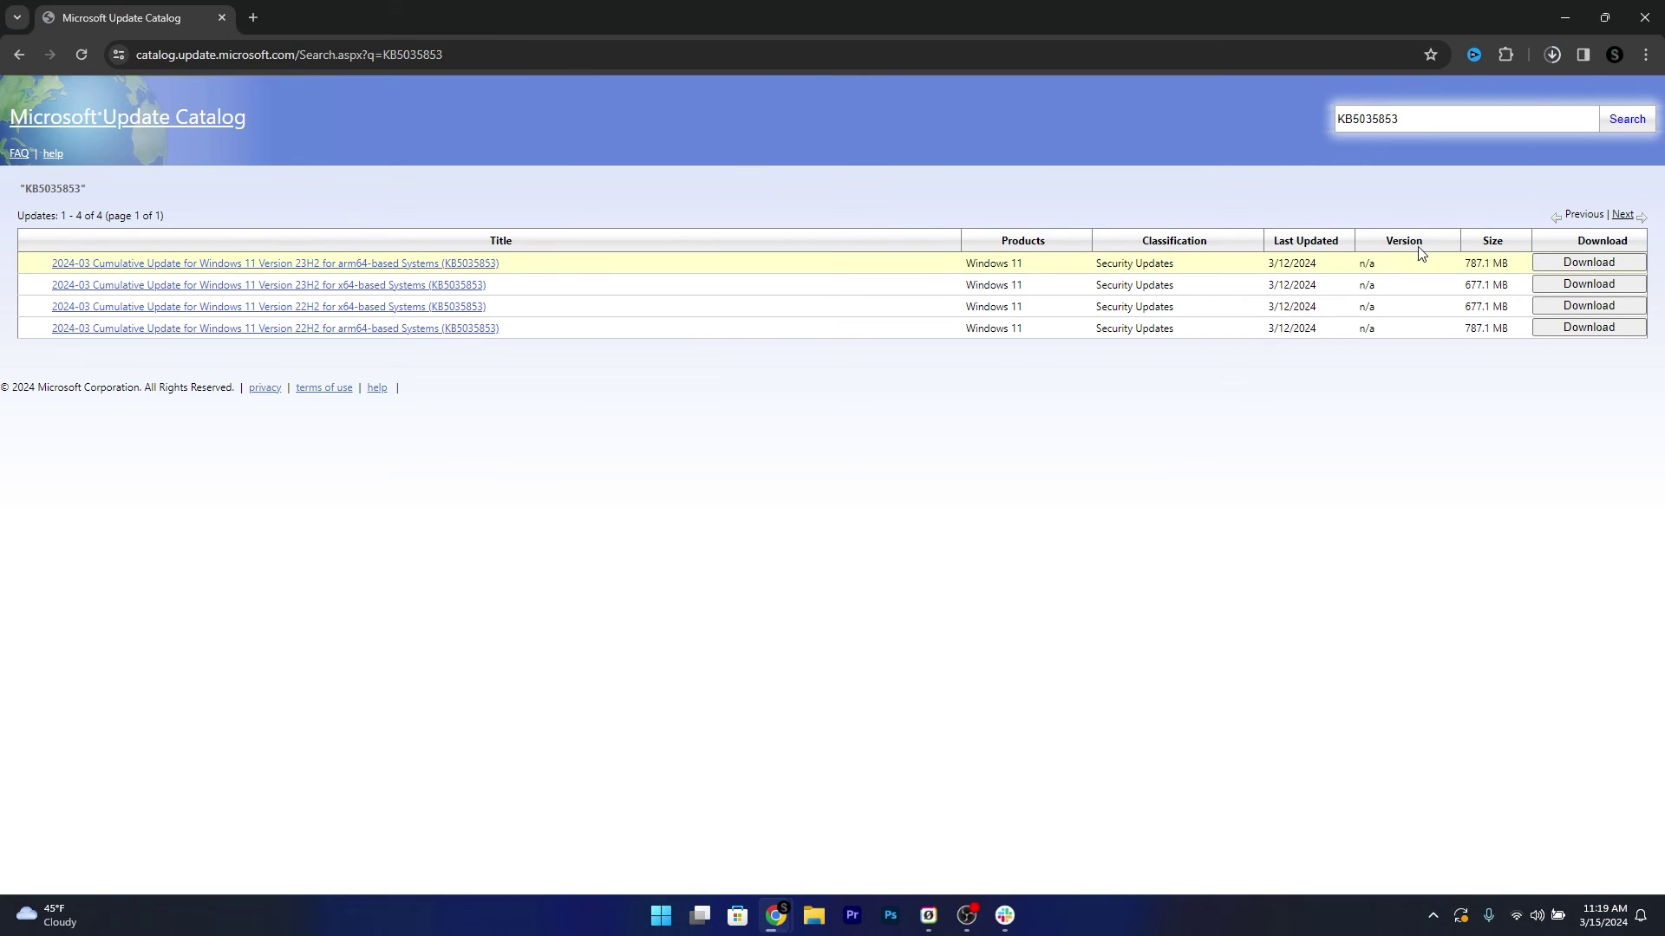
{"action": "left_click", "coordinate": [1566, 17]}
{"action": "left_click", "coordinate": [552, 15]}
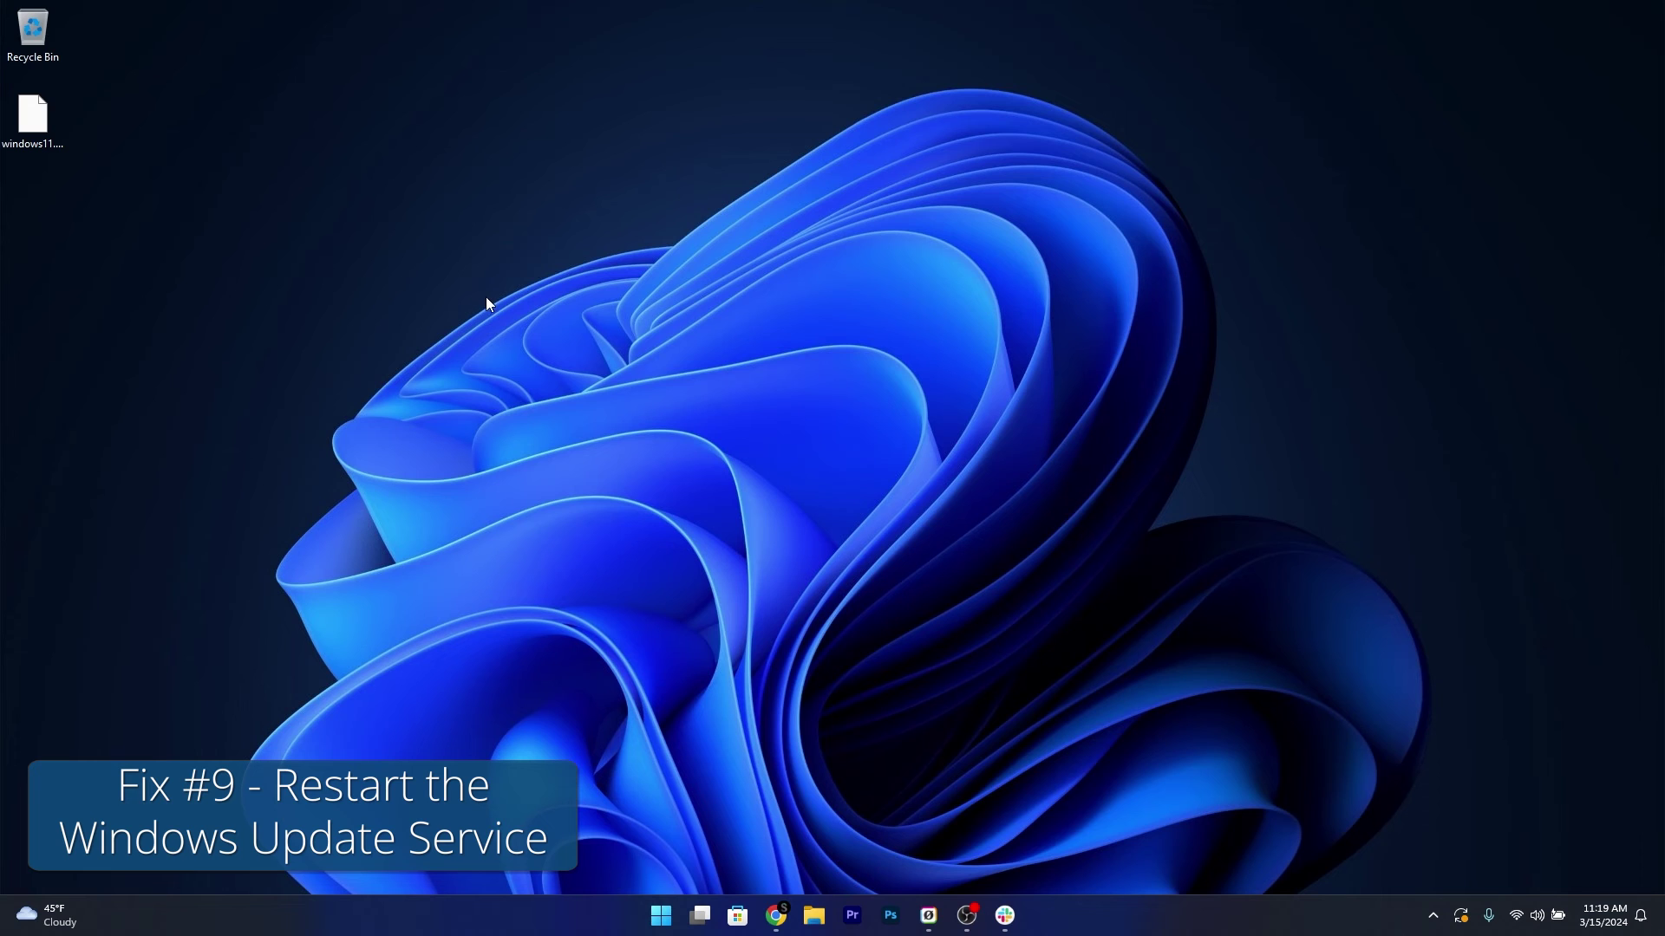
Set the Windows Update service startup type to Automatic in Services, then close Services.
{"action": "left_click", "coordinate": [657, 912]}
{"action": "type", "text": "services"}
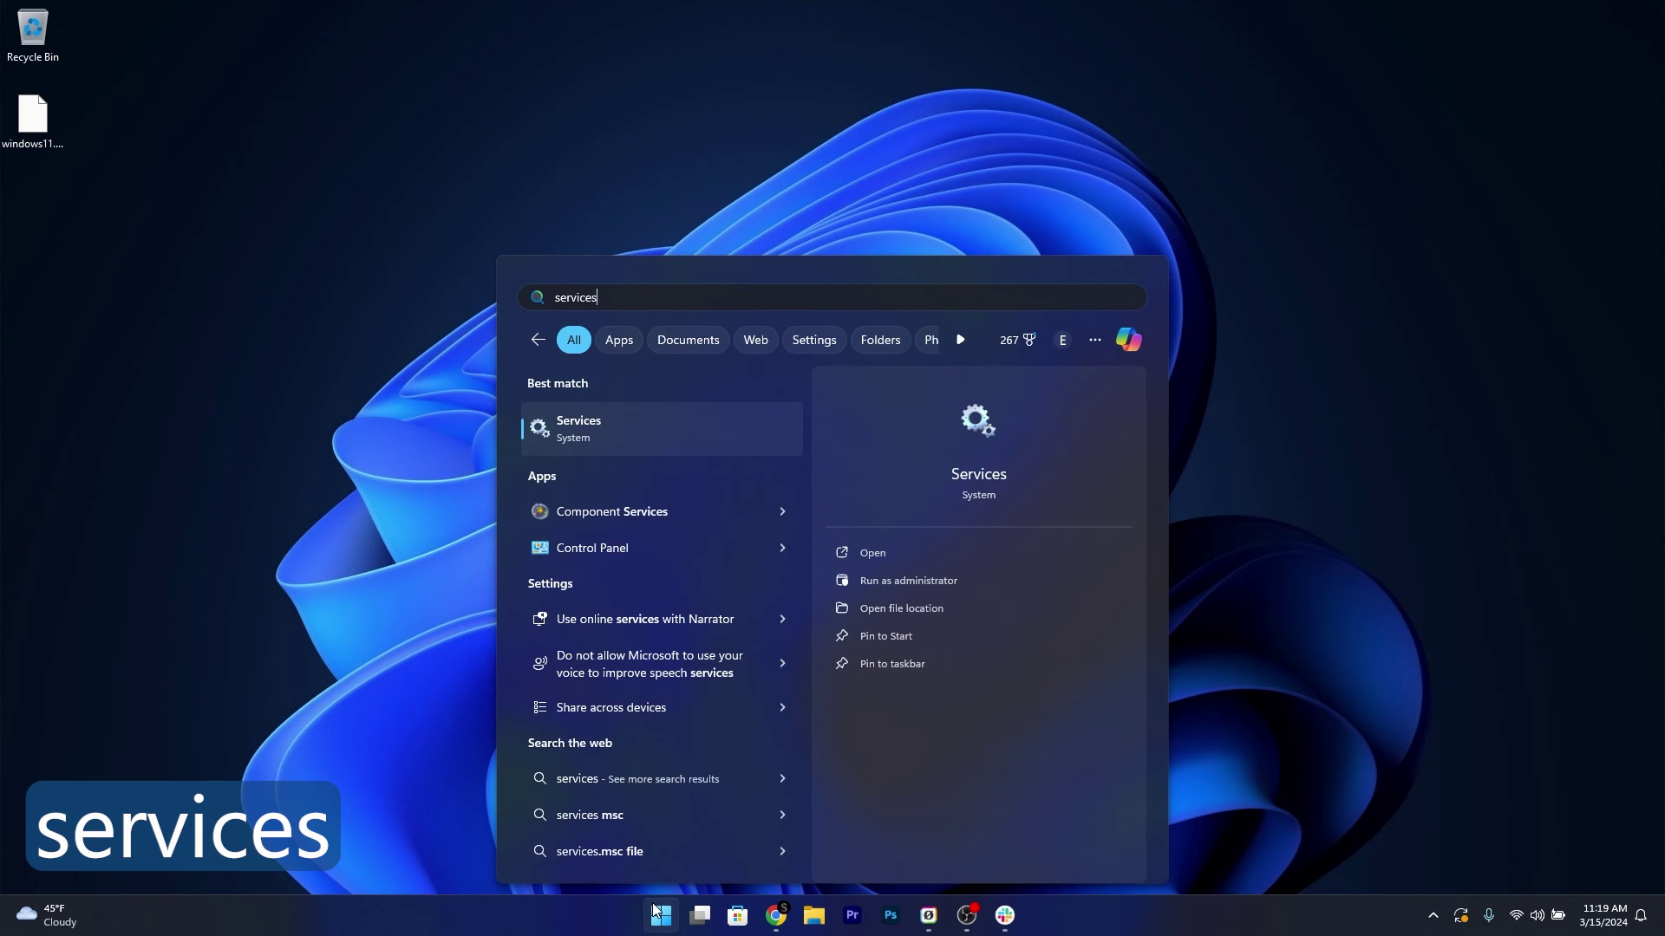
{"action": "left_click", "coordinate": [621, 439]}
{"action": "left_click_drag", "start_coordinate": [1177, 263], "coordinate": [1176, 565]}
{"action": "right_click", "coordinate": [842, 501]}
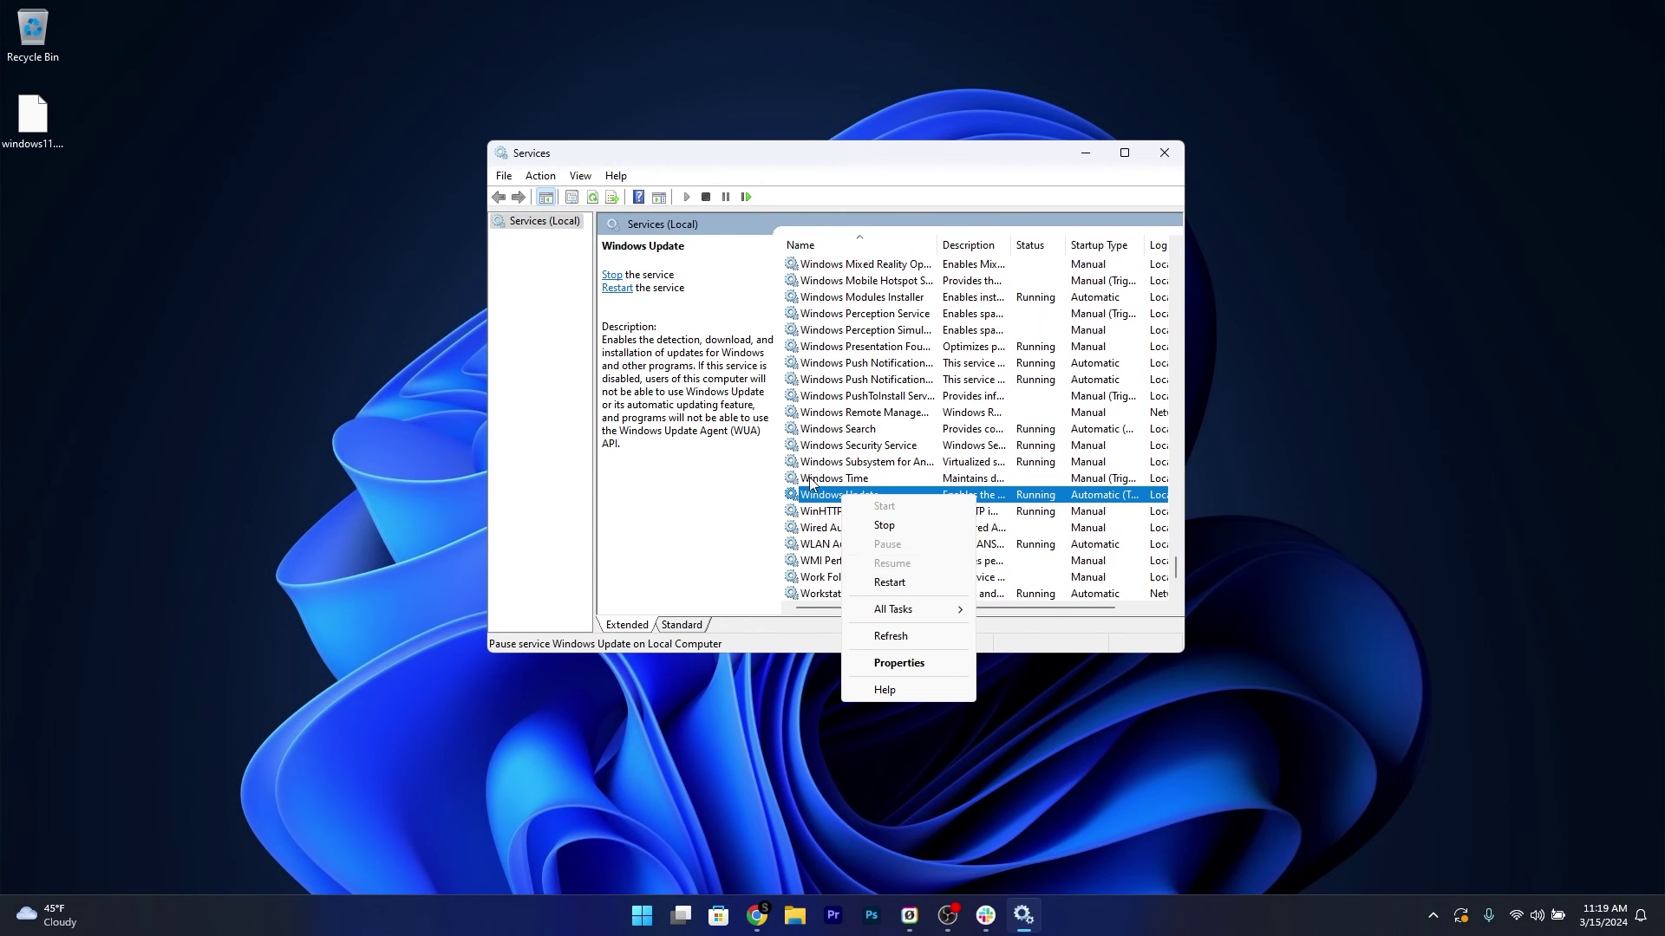
{"action": "double_click", "coordinate": [822, 494]}
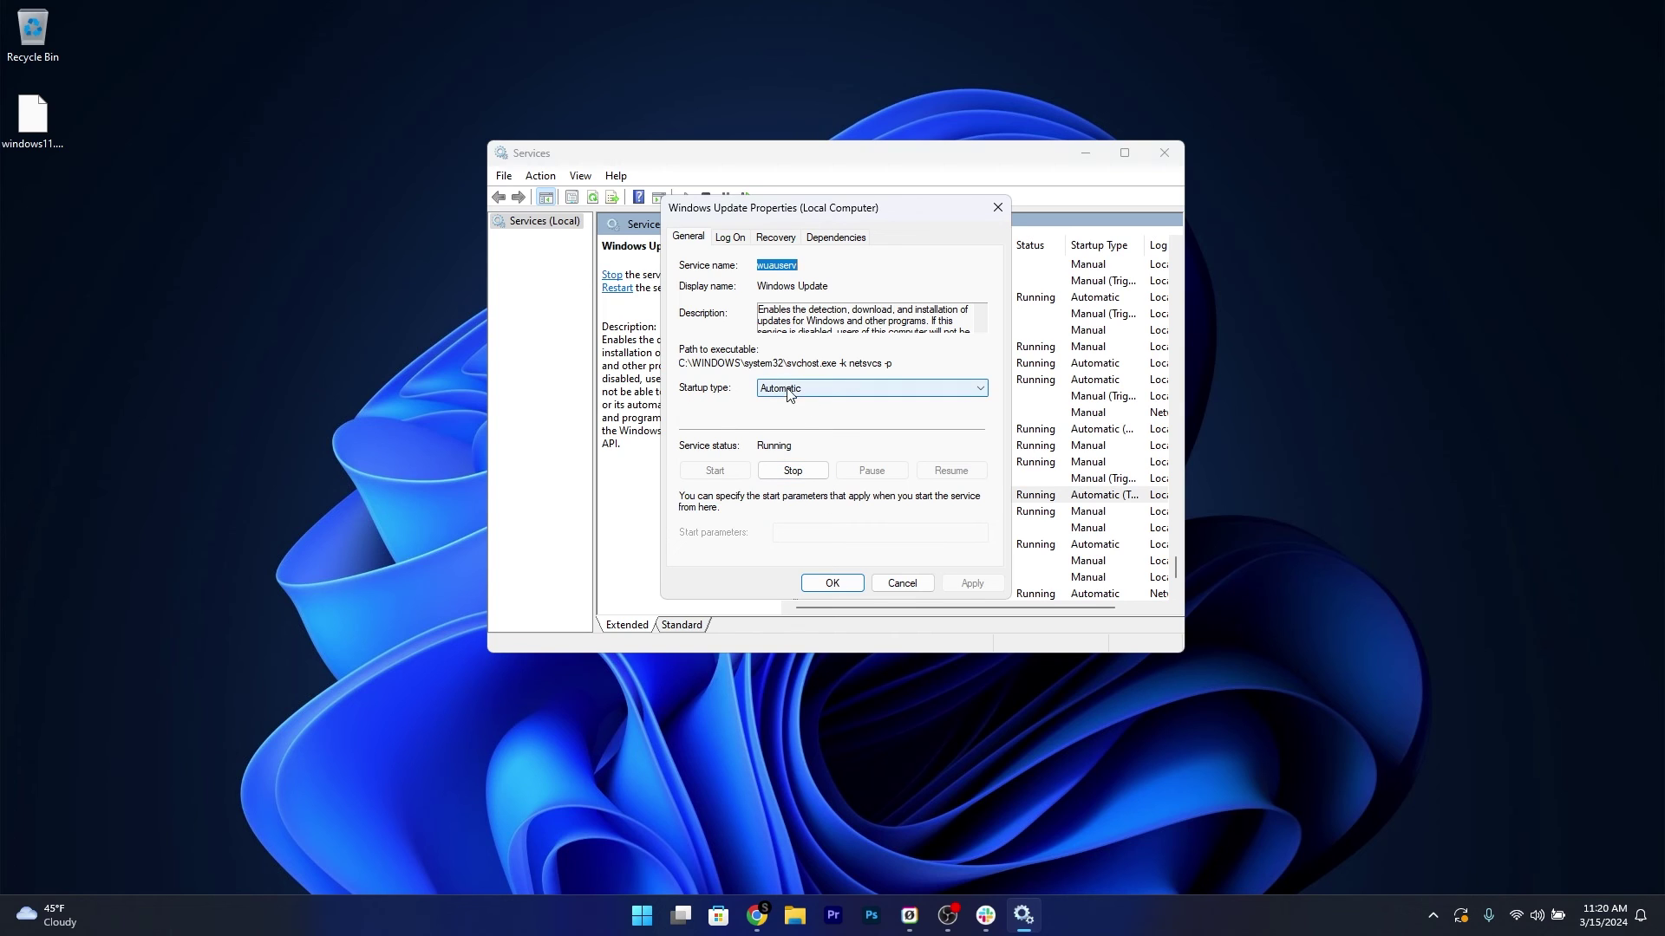
{"action": "left_click", "coordinate": [840, 396]}
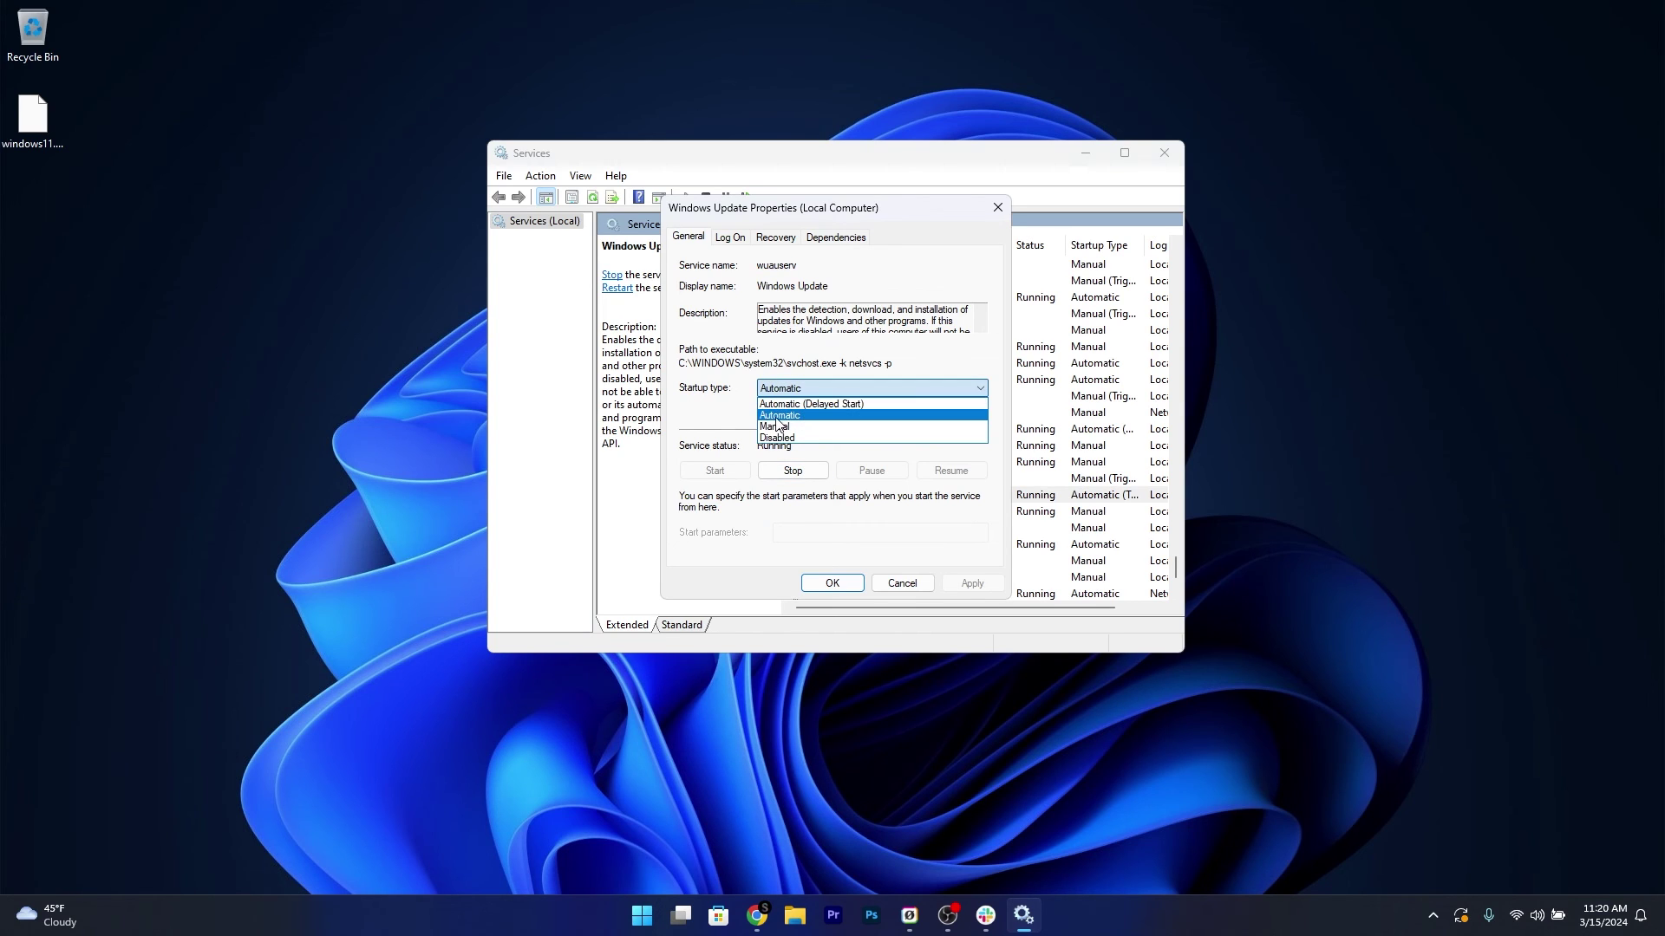
{"action": "left_click", "coordinate": [802, 422]}
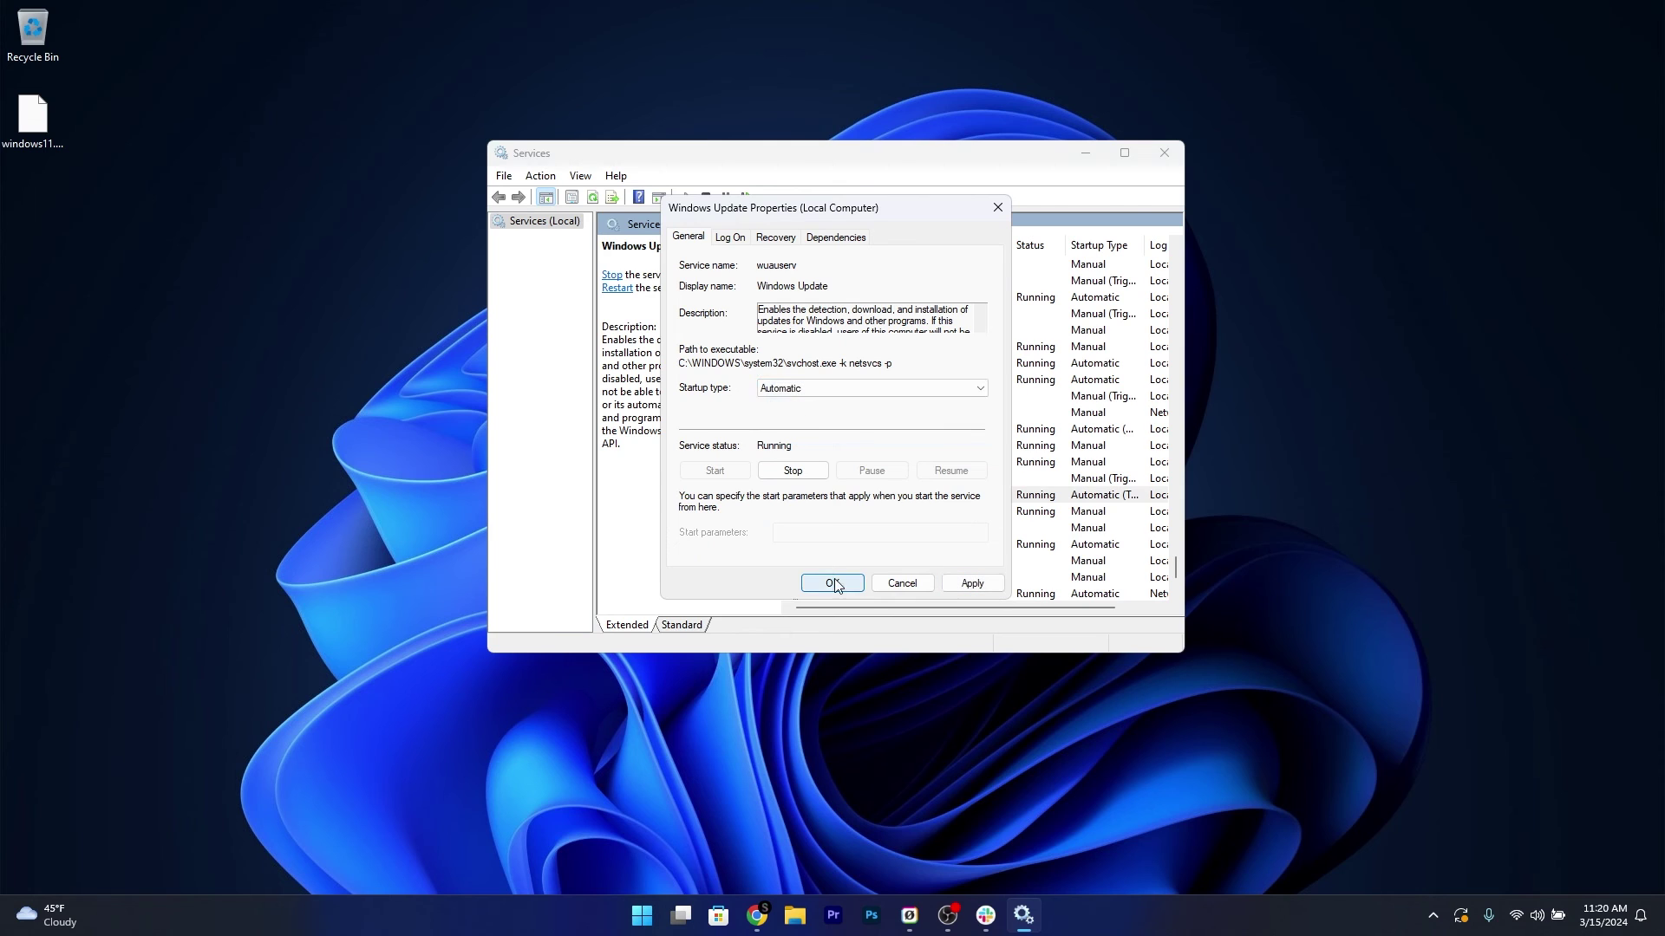
{"action": "left_click", "coordinate": [922, 587]}
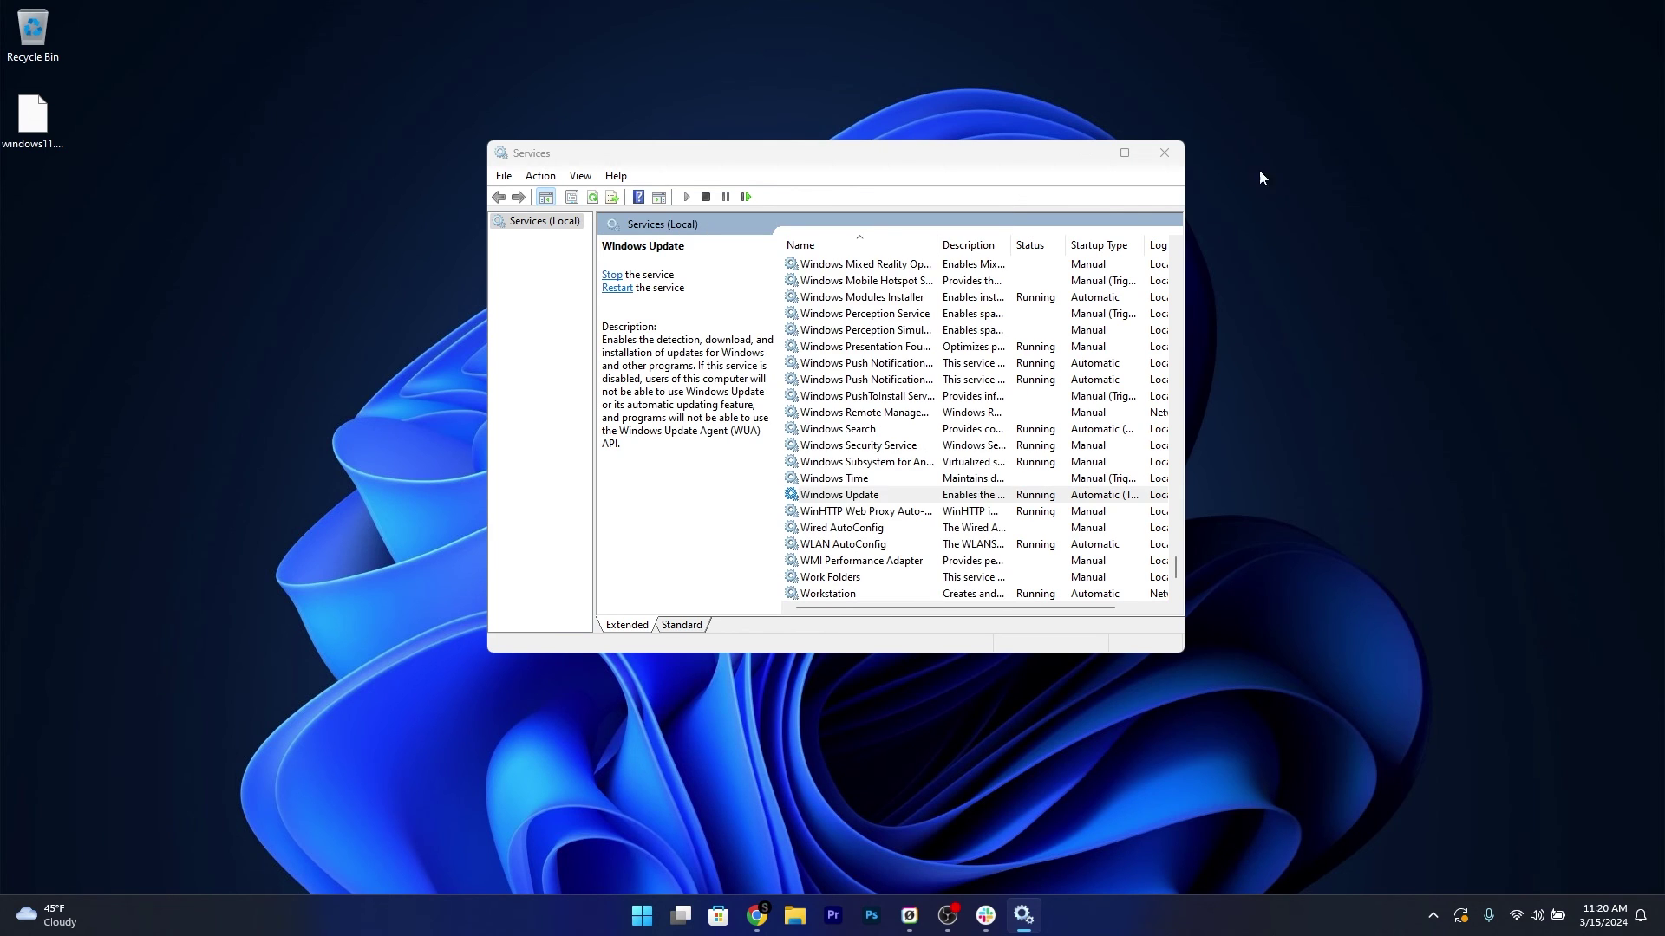
{"action": "left_click", "coordinate": [1164, 157]}
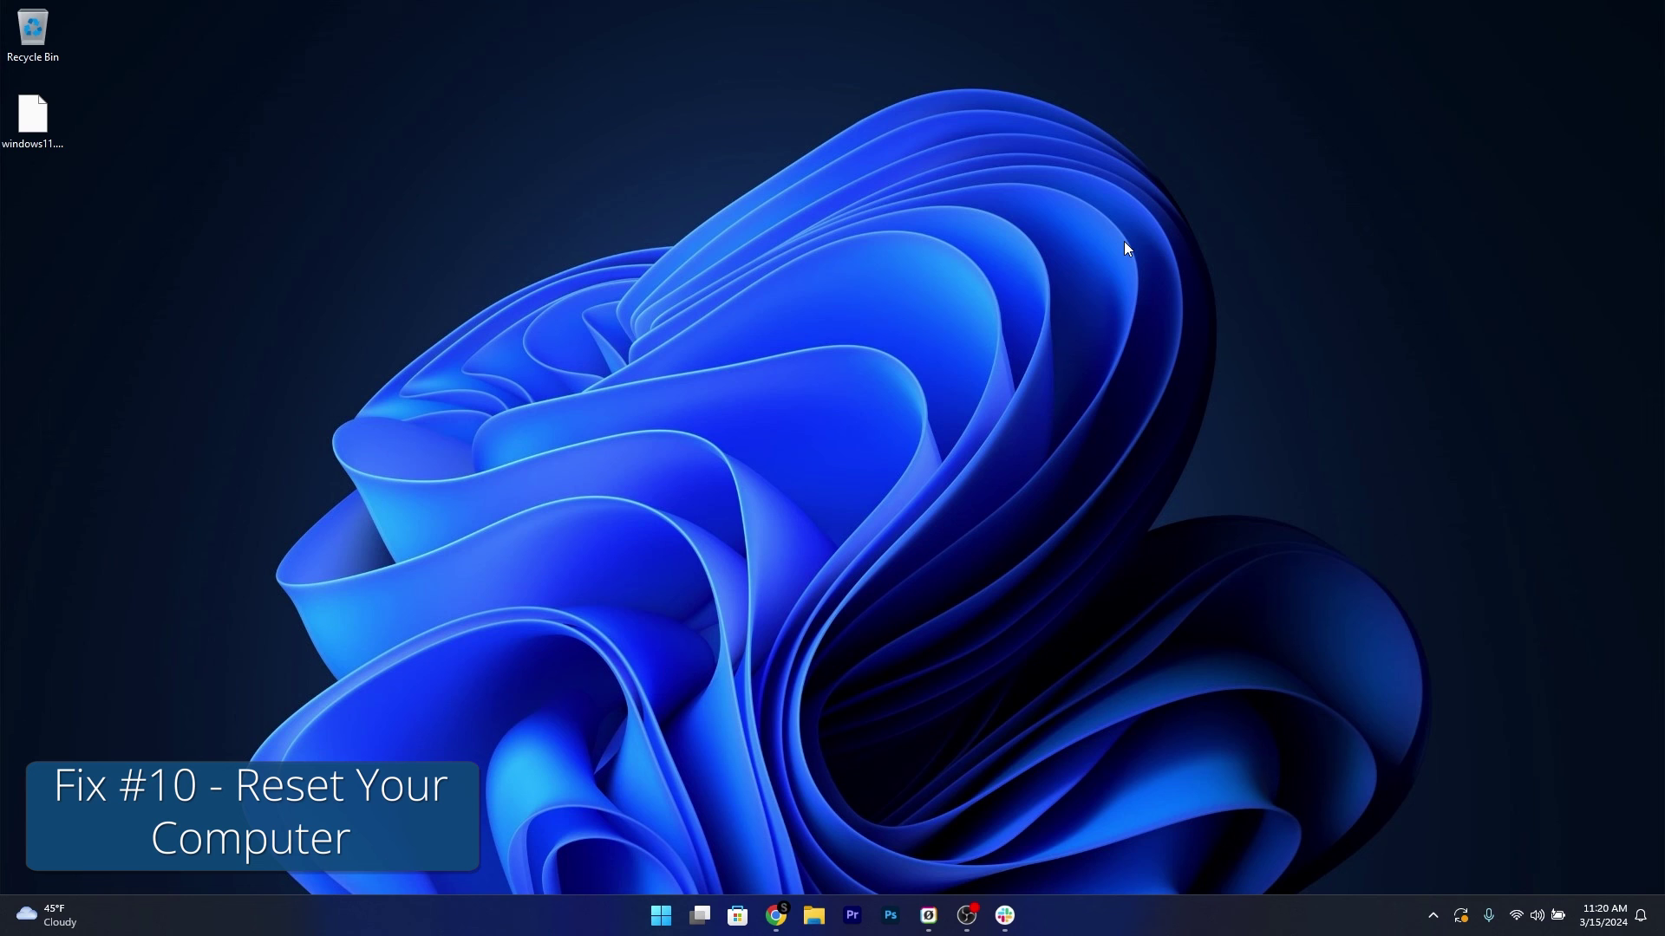
{"action": "left_click", "coordinate": [660, 915]}
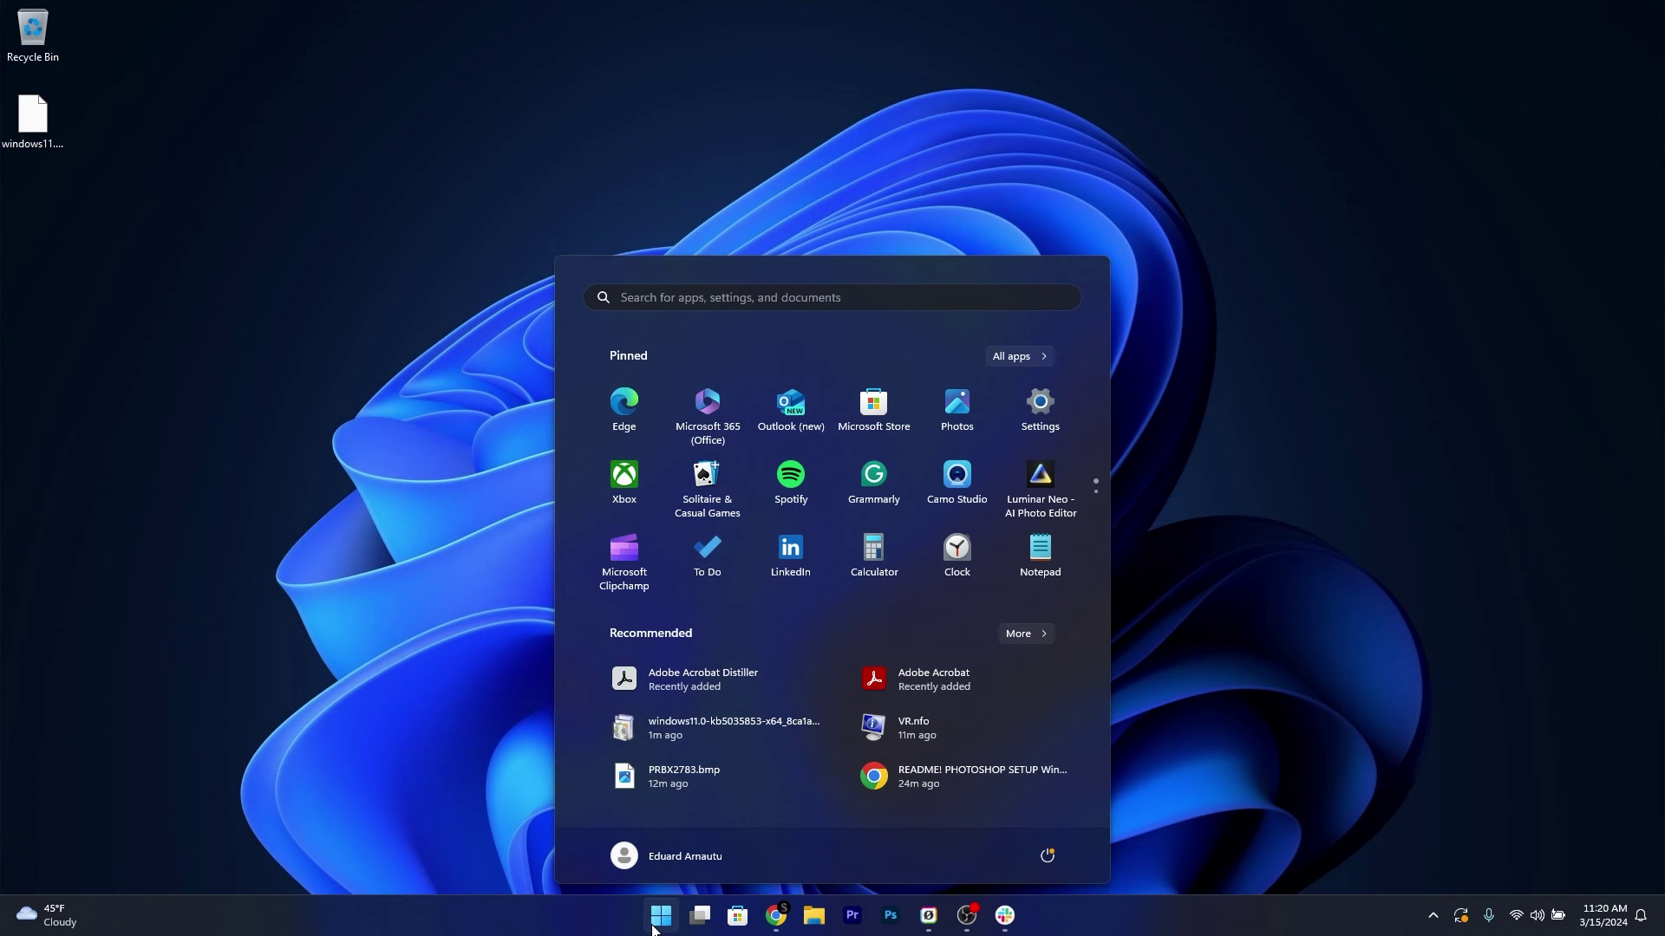
{"action": "left_click", "coordinate": [1041, 401]}
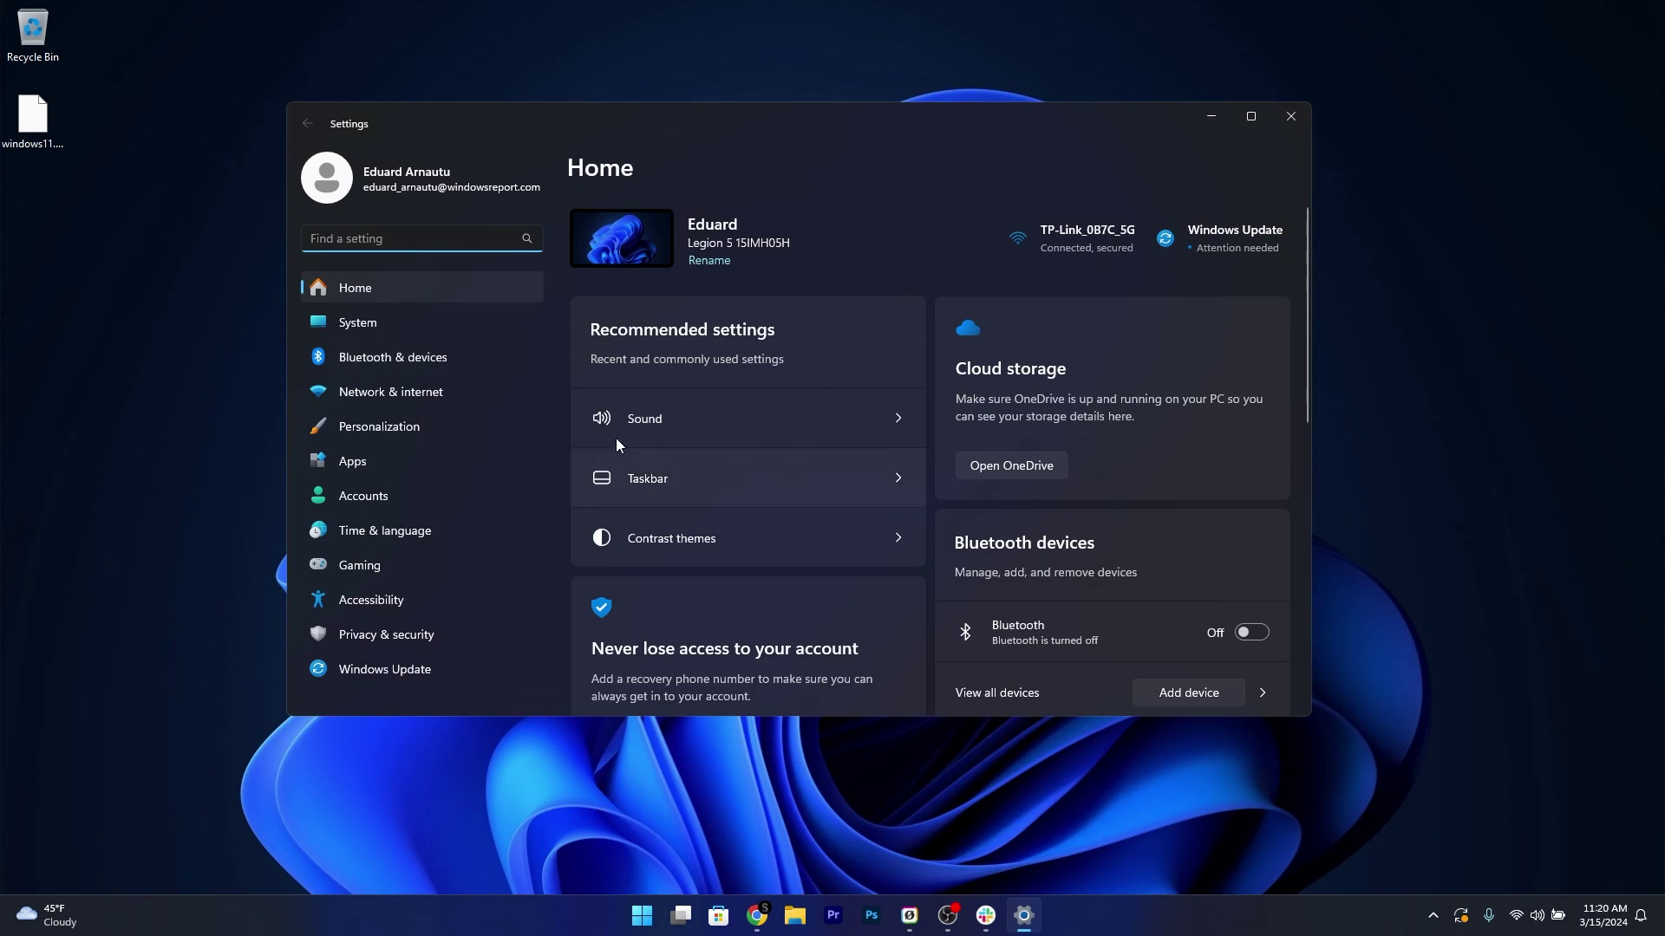
{"action": "left_click", "coordinate": [383, 325]}
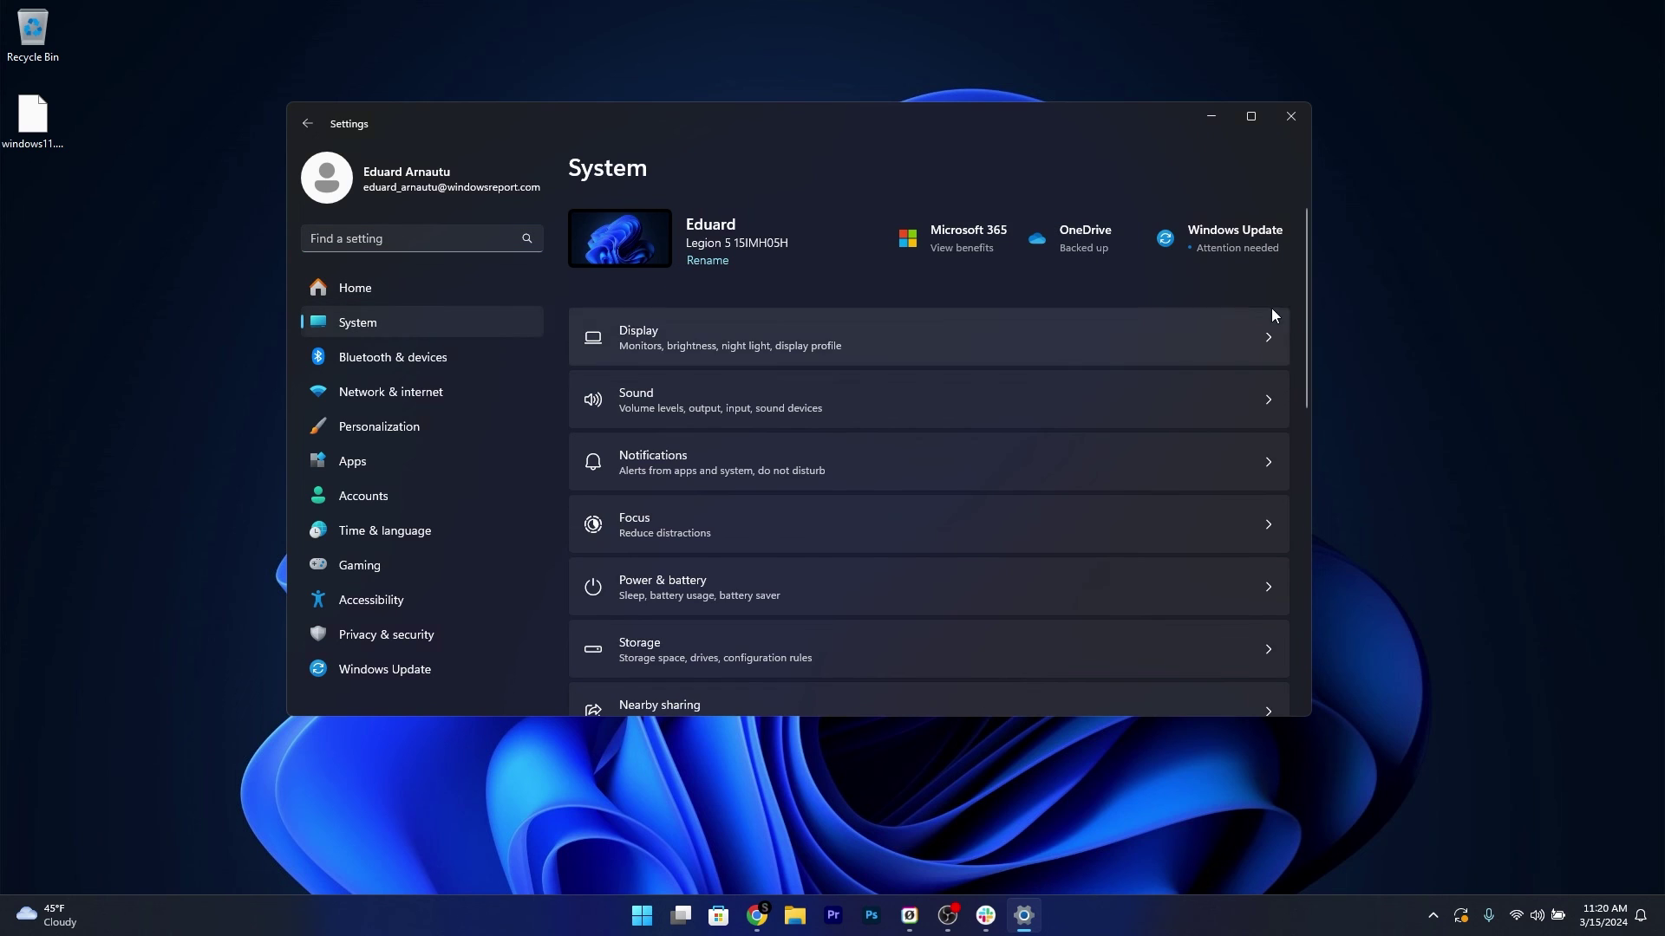
{"action": "left_click_drag", "start_coordinate": [1309, 293], "coordinate": [1299, 526]}
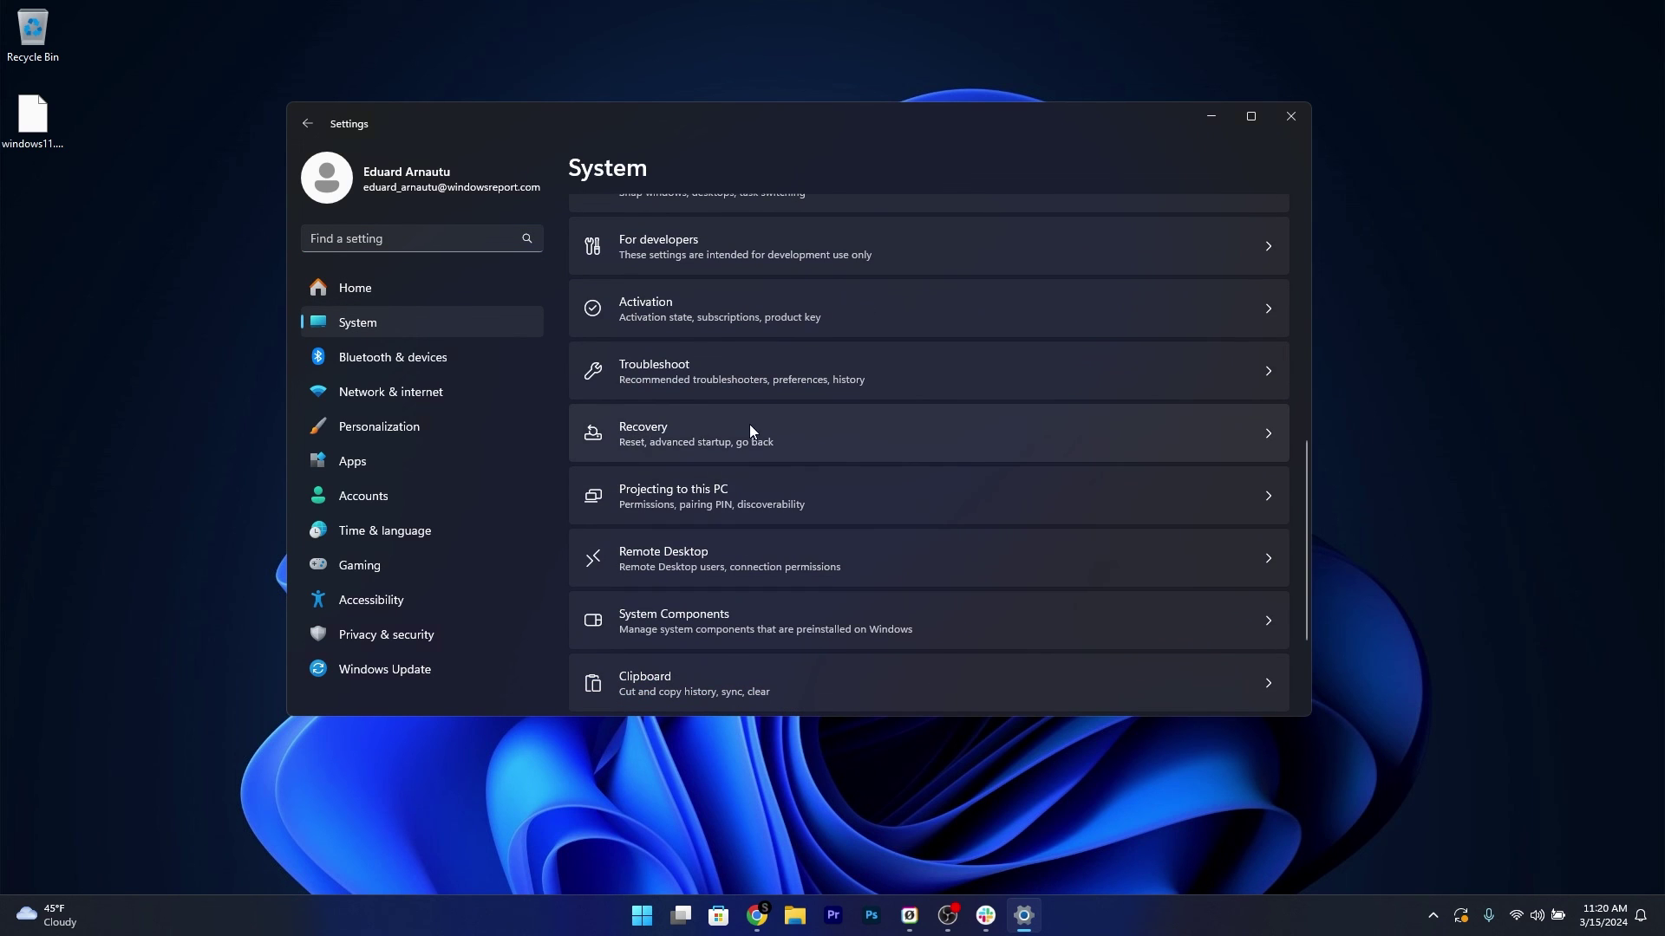
{"action": "left_click", "coordinate": [1069, 435]}
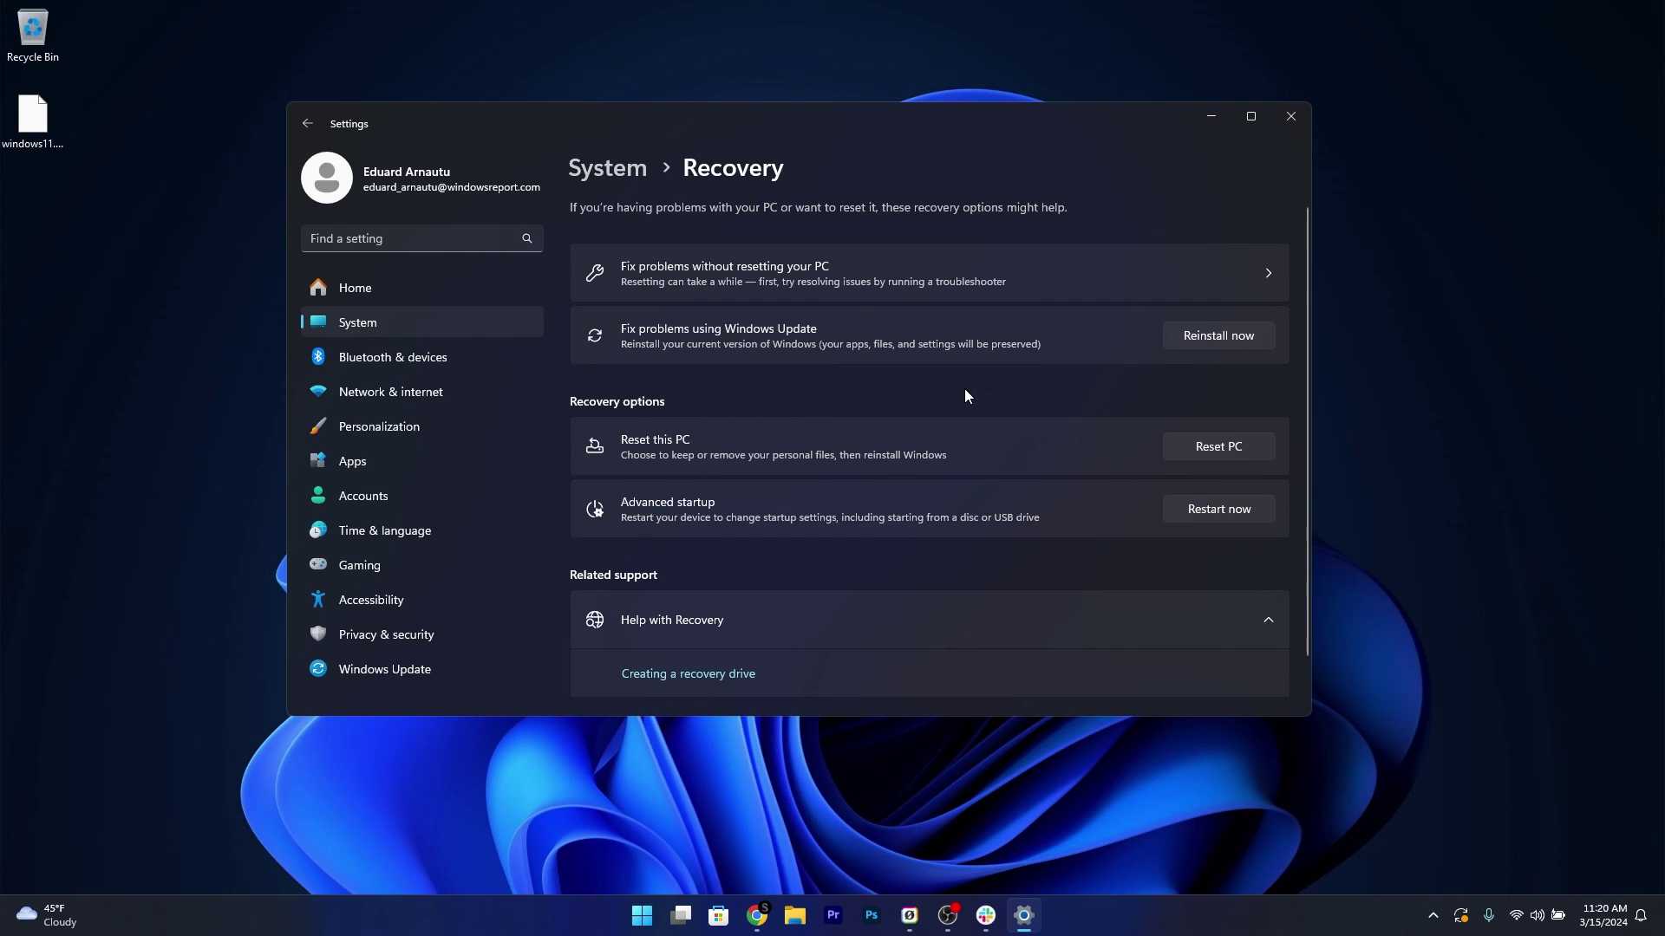
{"action": "left_click", "coordinate": [1226, 446]}
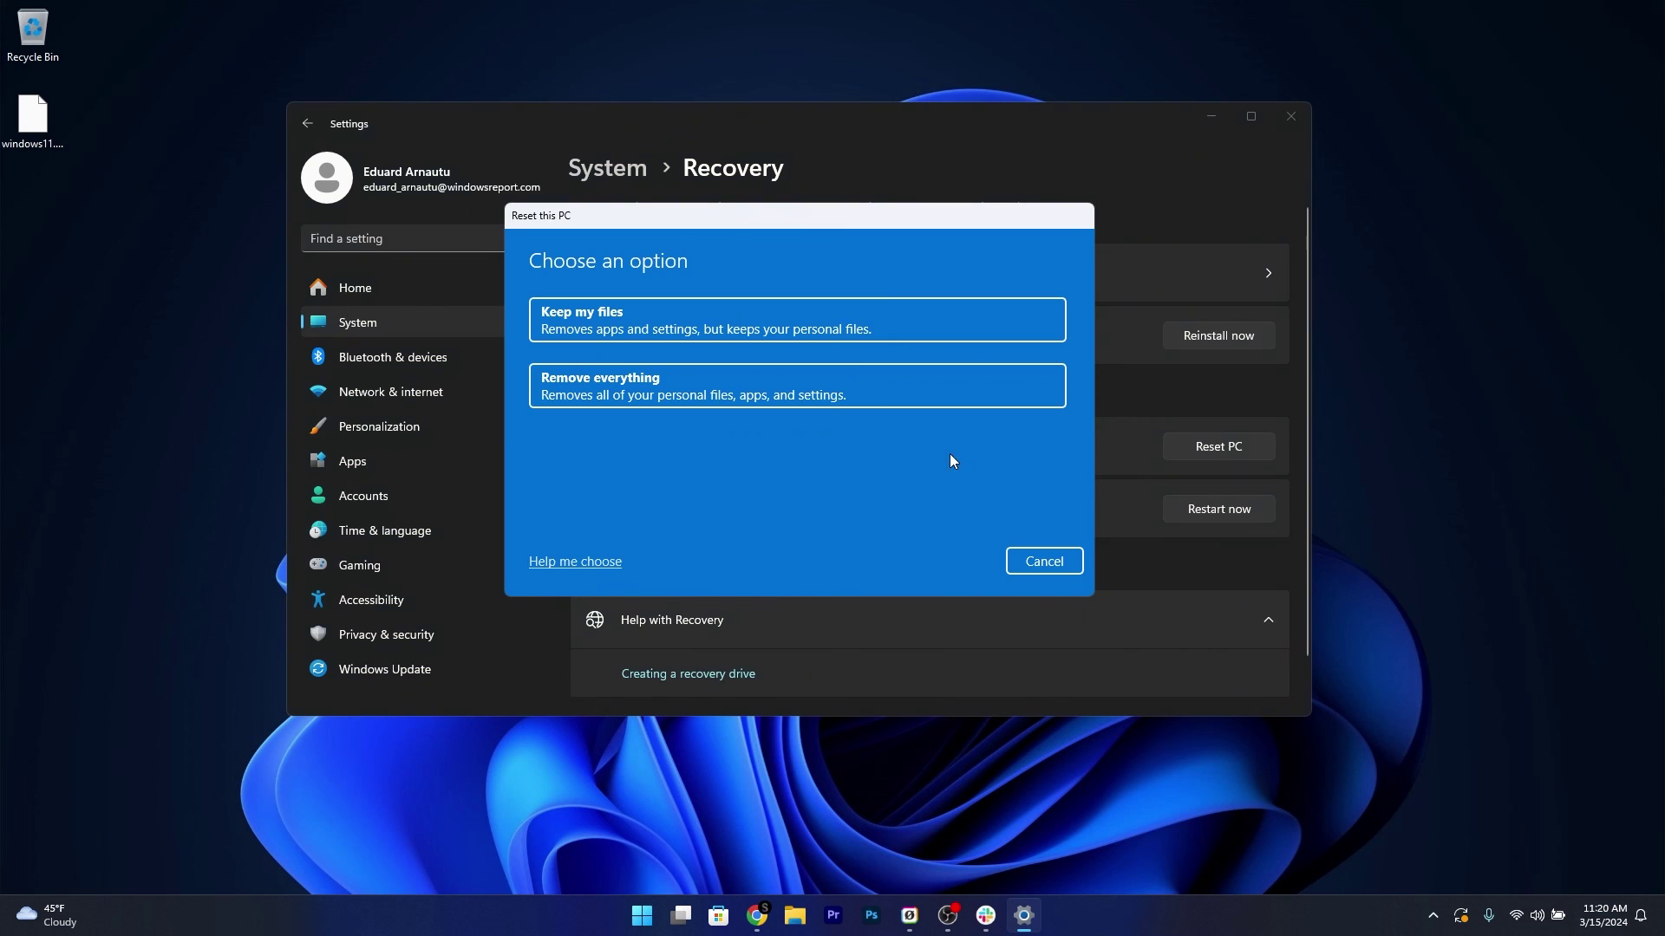